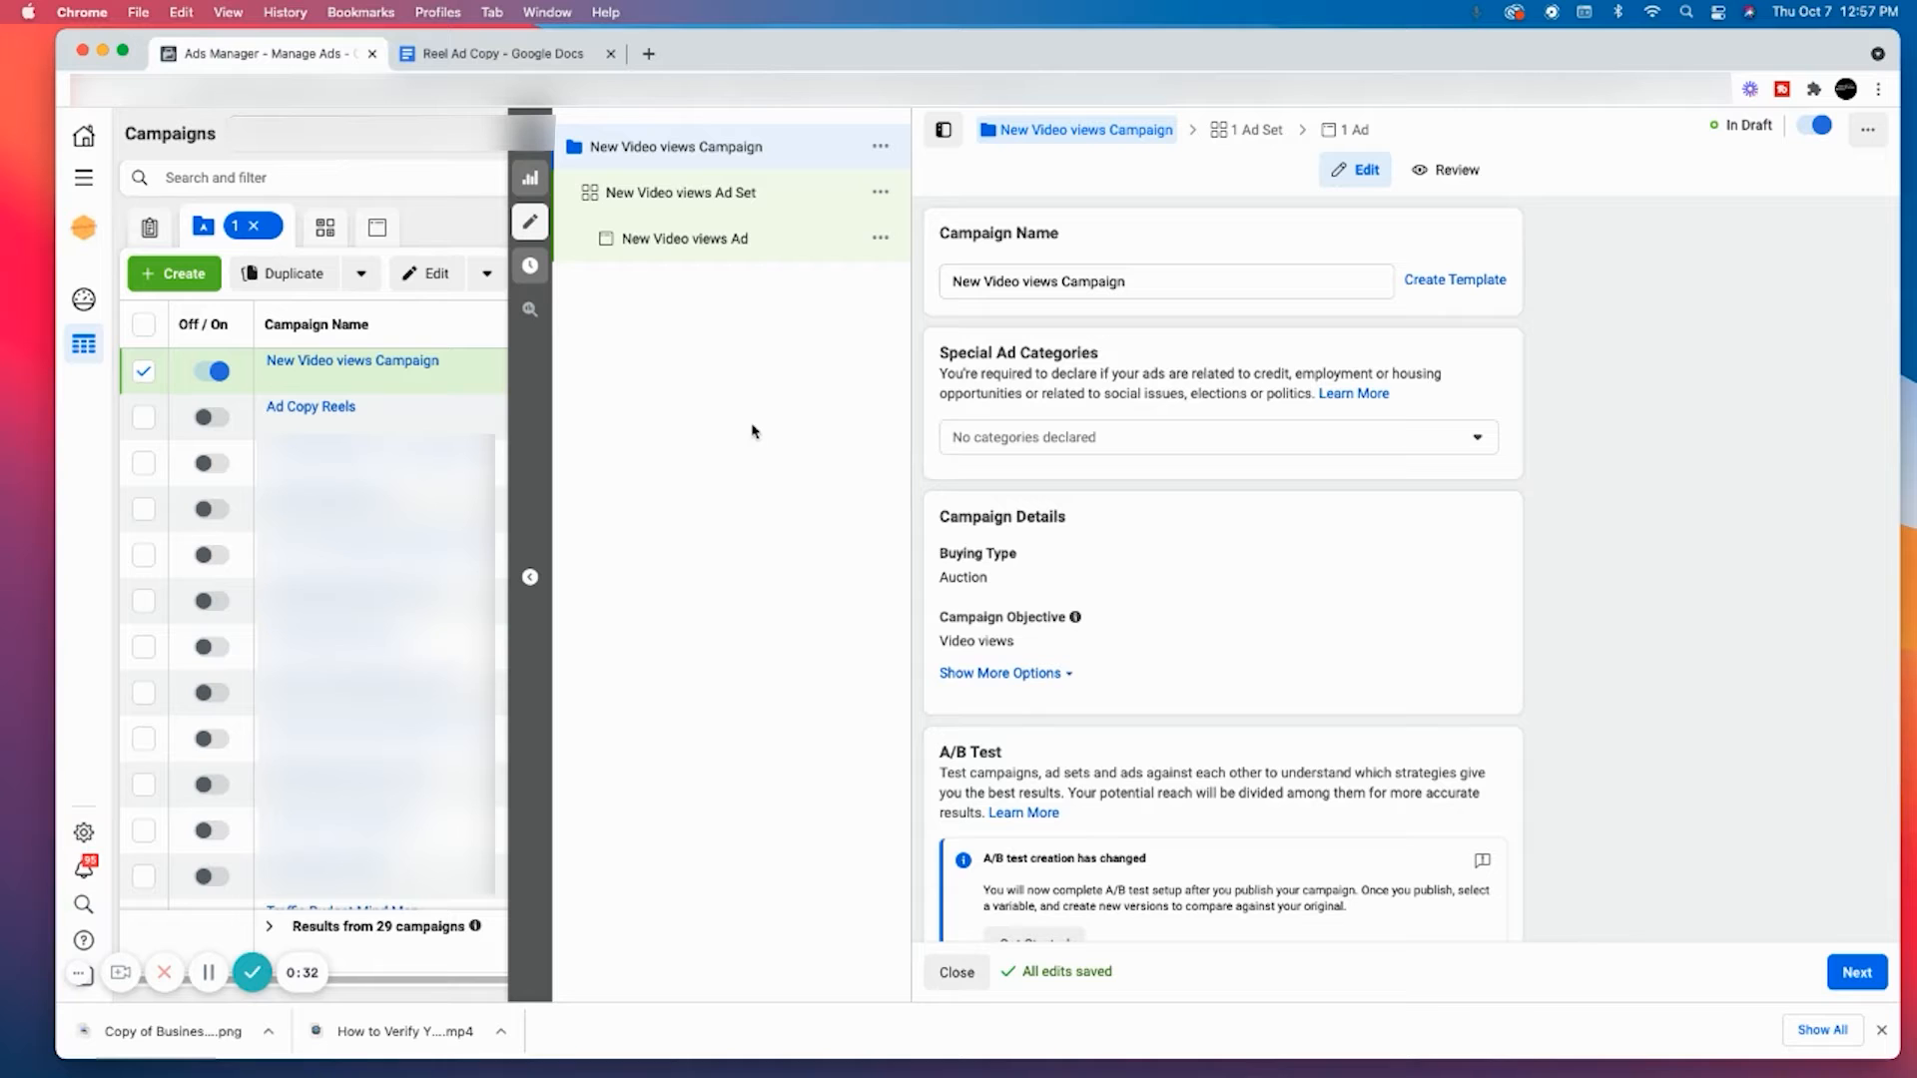
# - Rename the new video views campaign as "Reel Ad Example"
pyautogui.tripleClick(1207, 286)
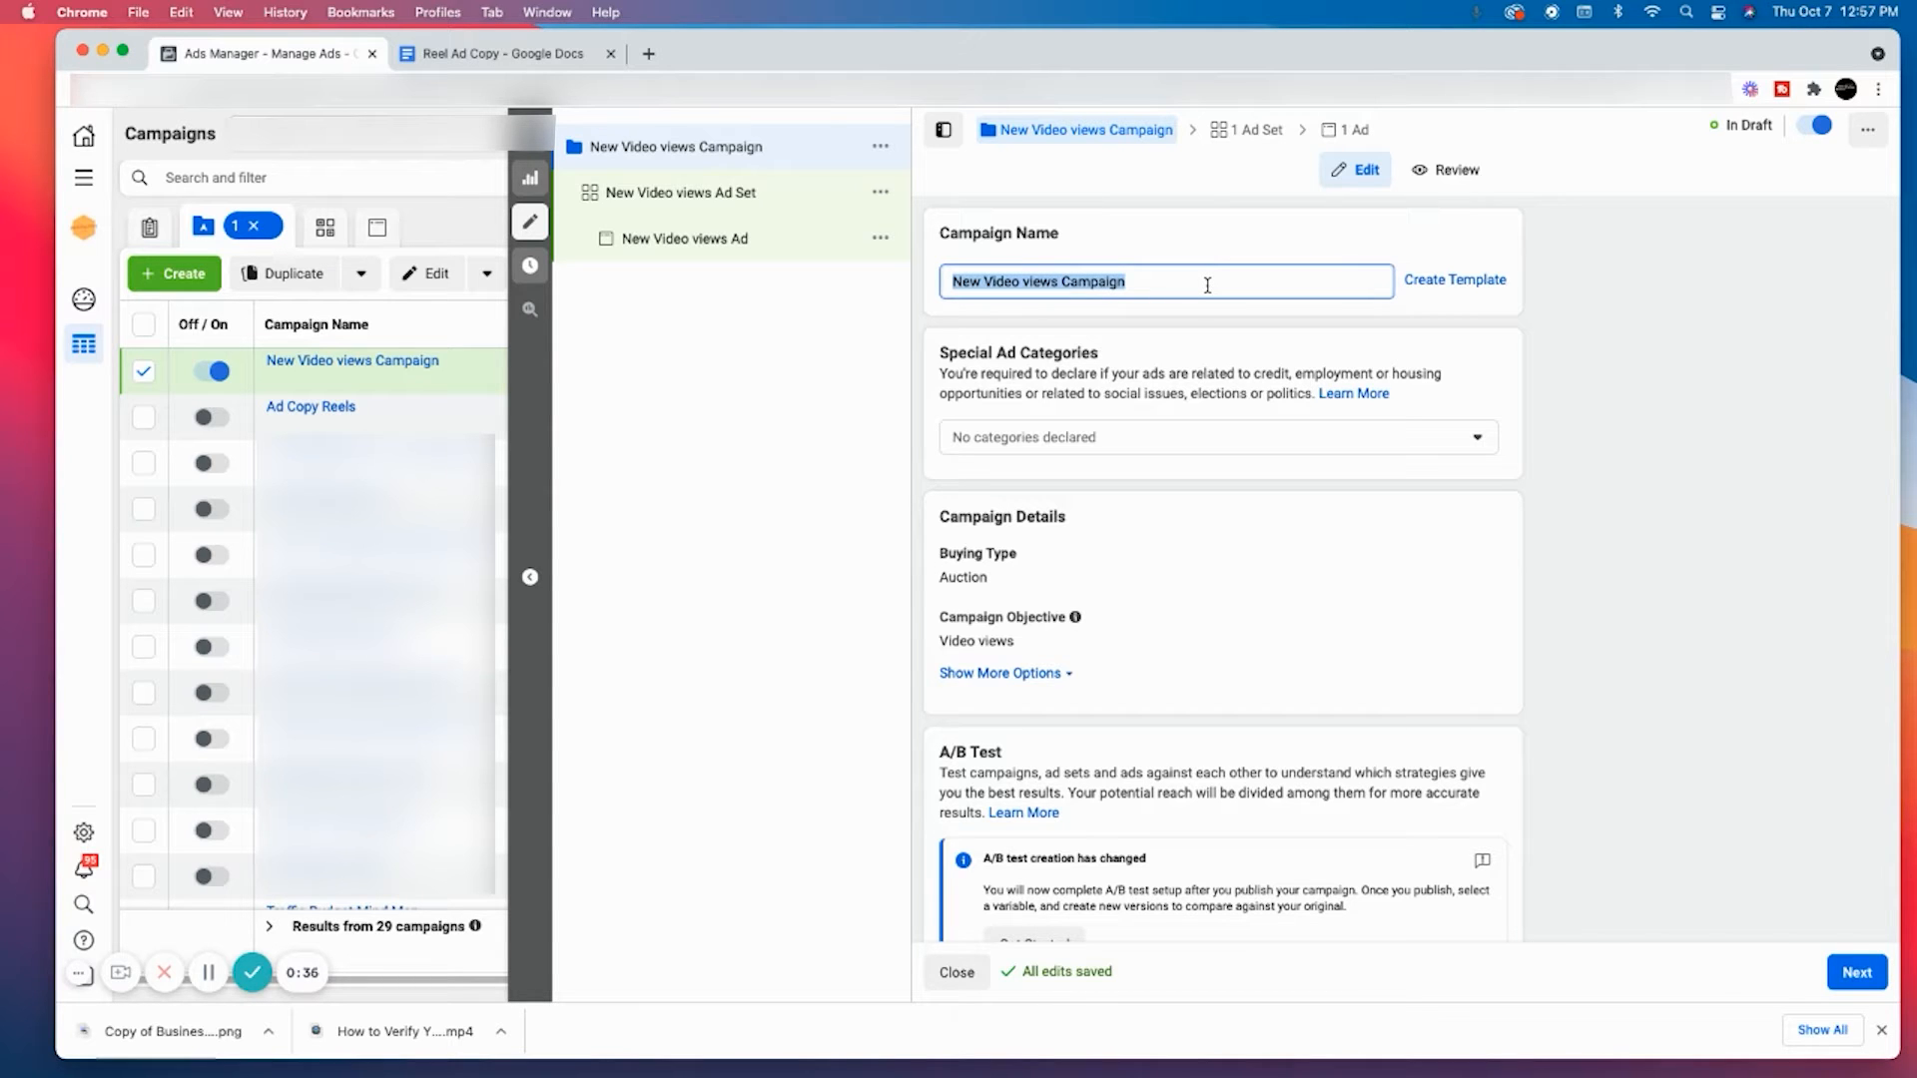
pyautogui.write('Ree')
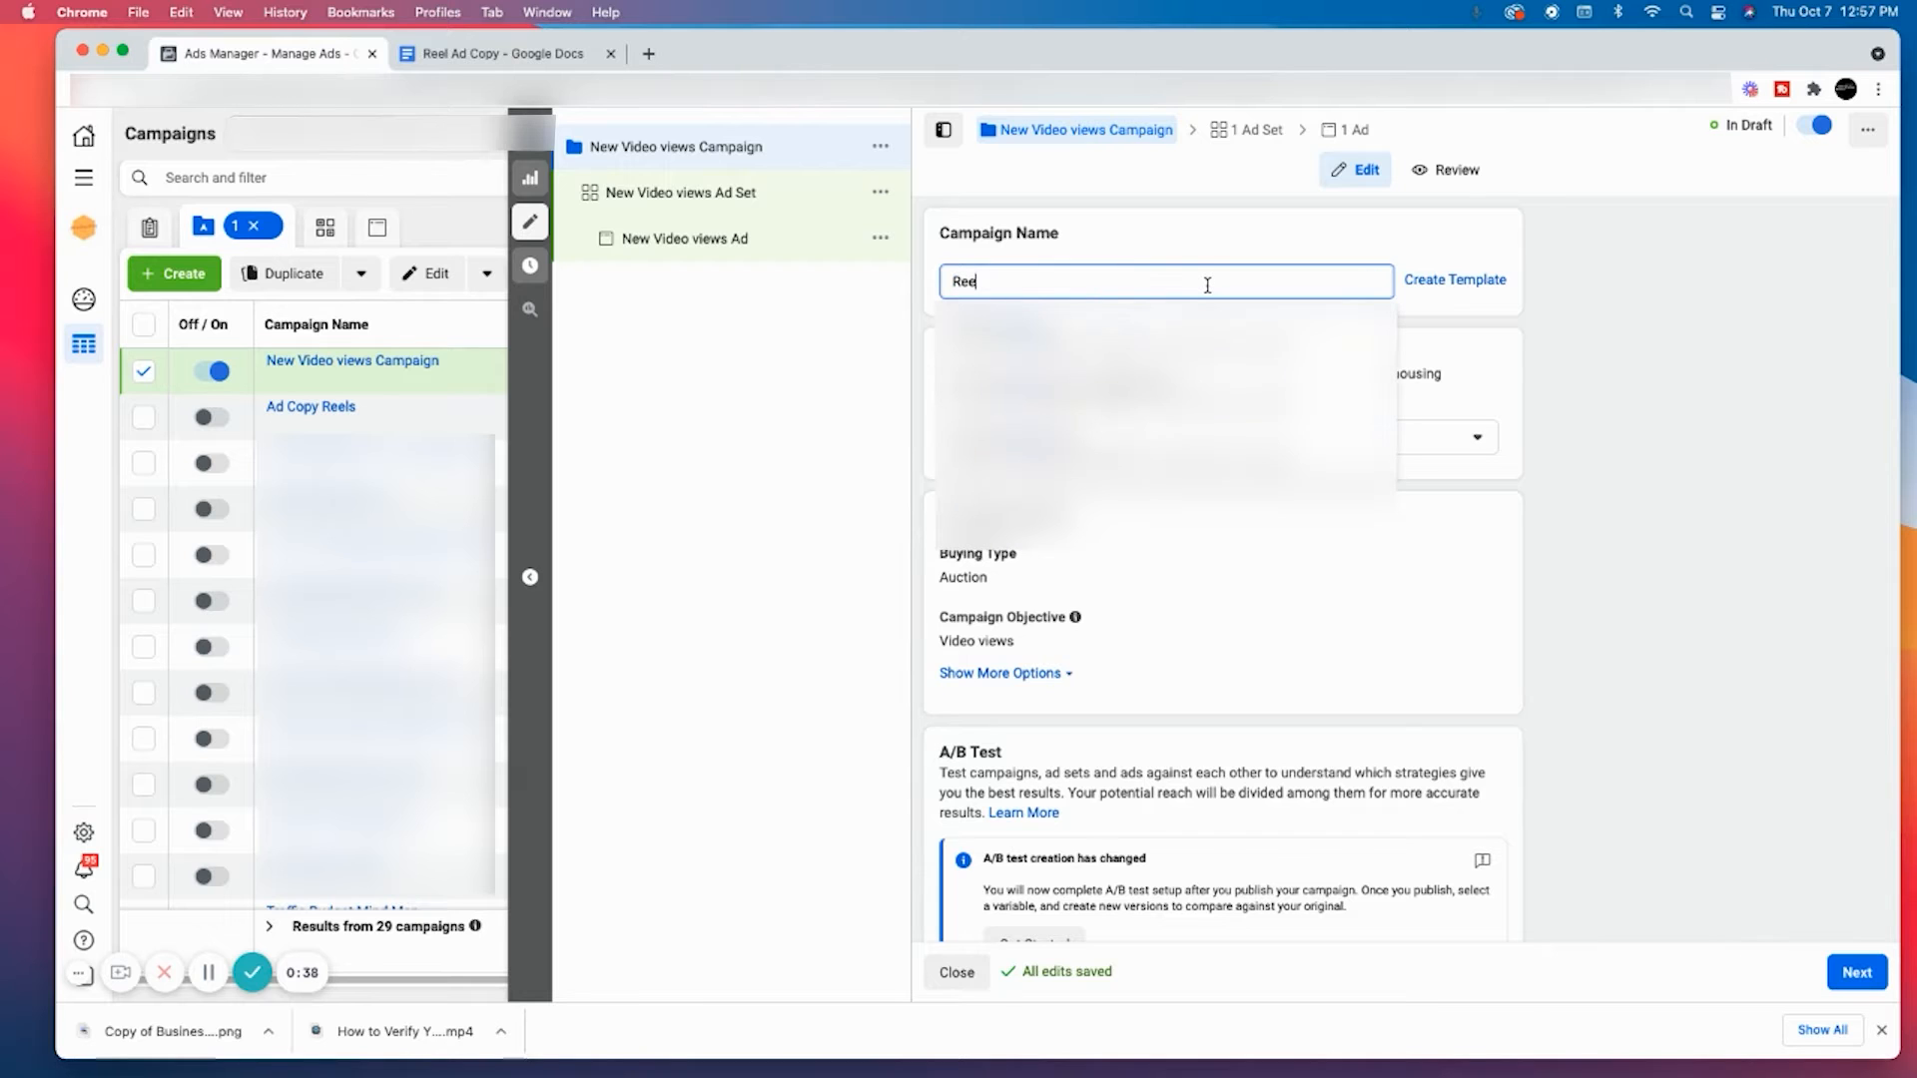
pyautogui.write('l ')
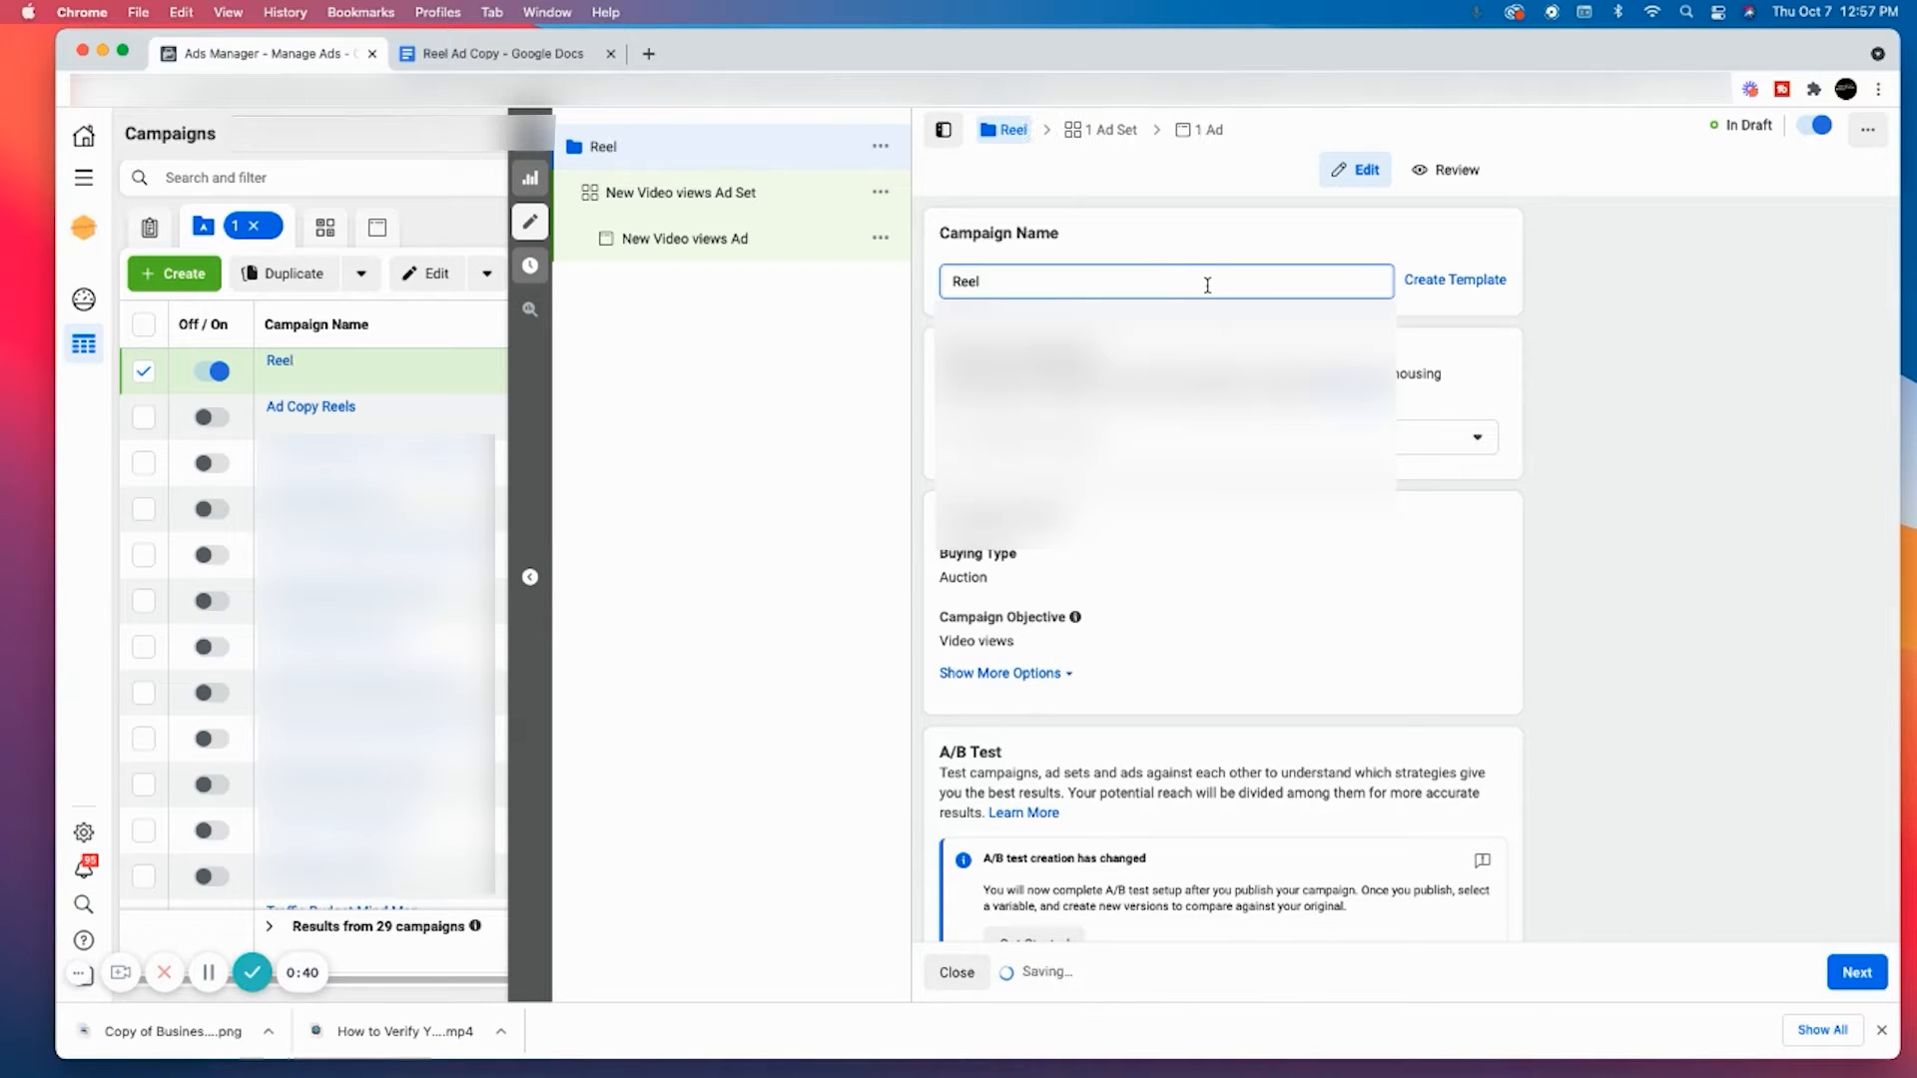
pyautogui.write('Ad Example')
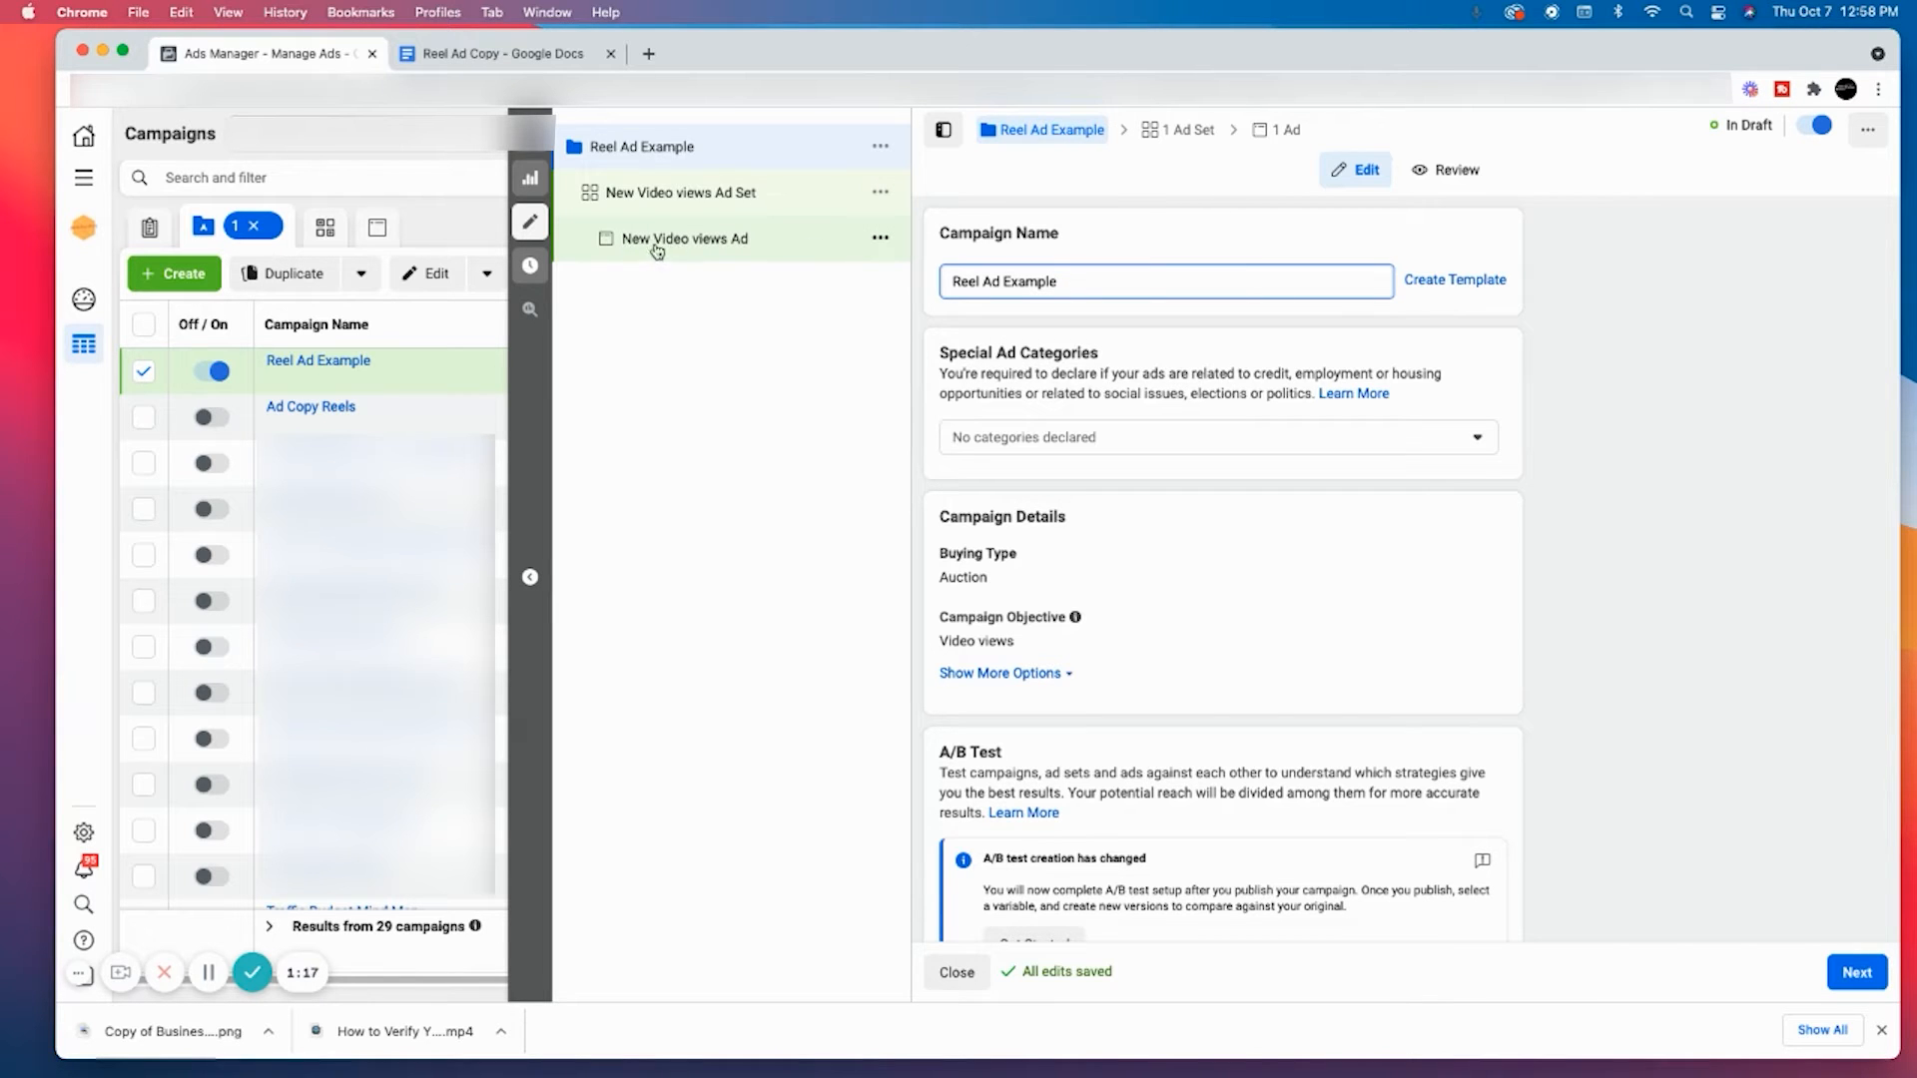
# - Duplicate the video views ad within its original campaign, making 2 copies
pyautogui.click(881, 240)
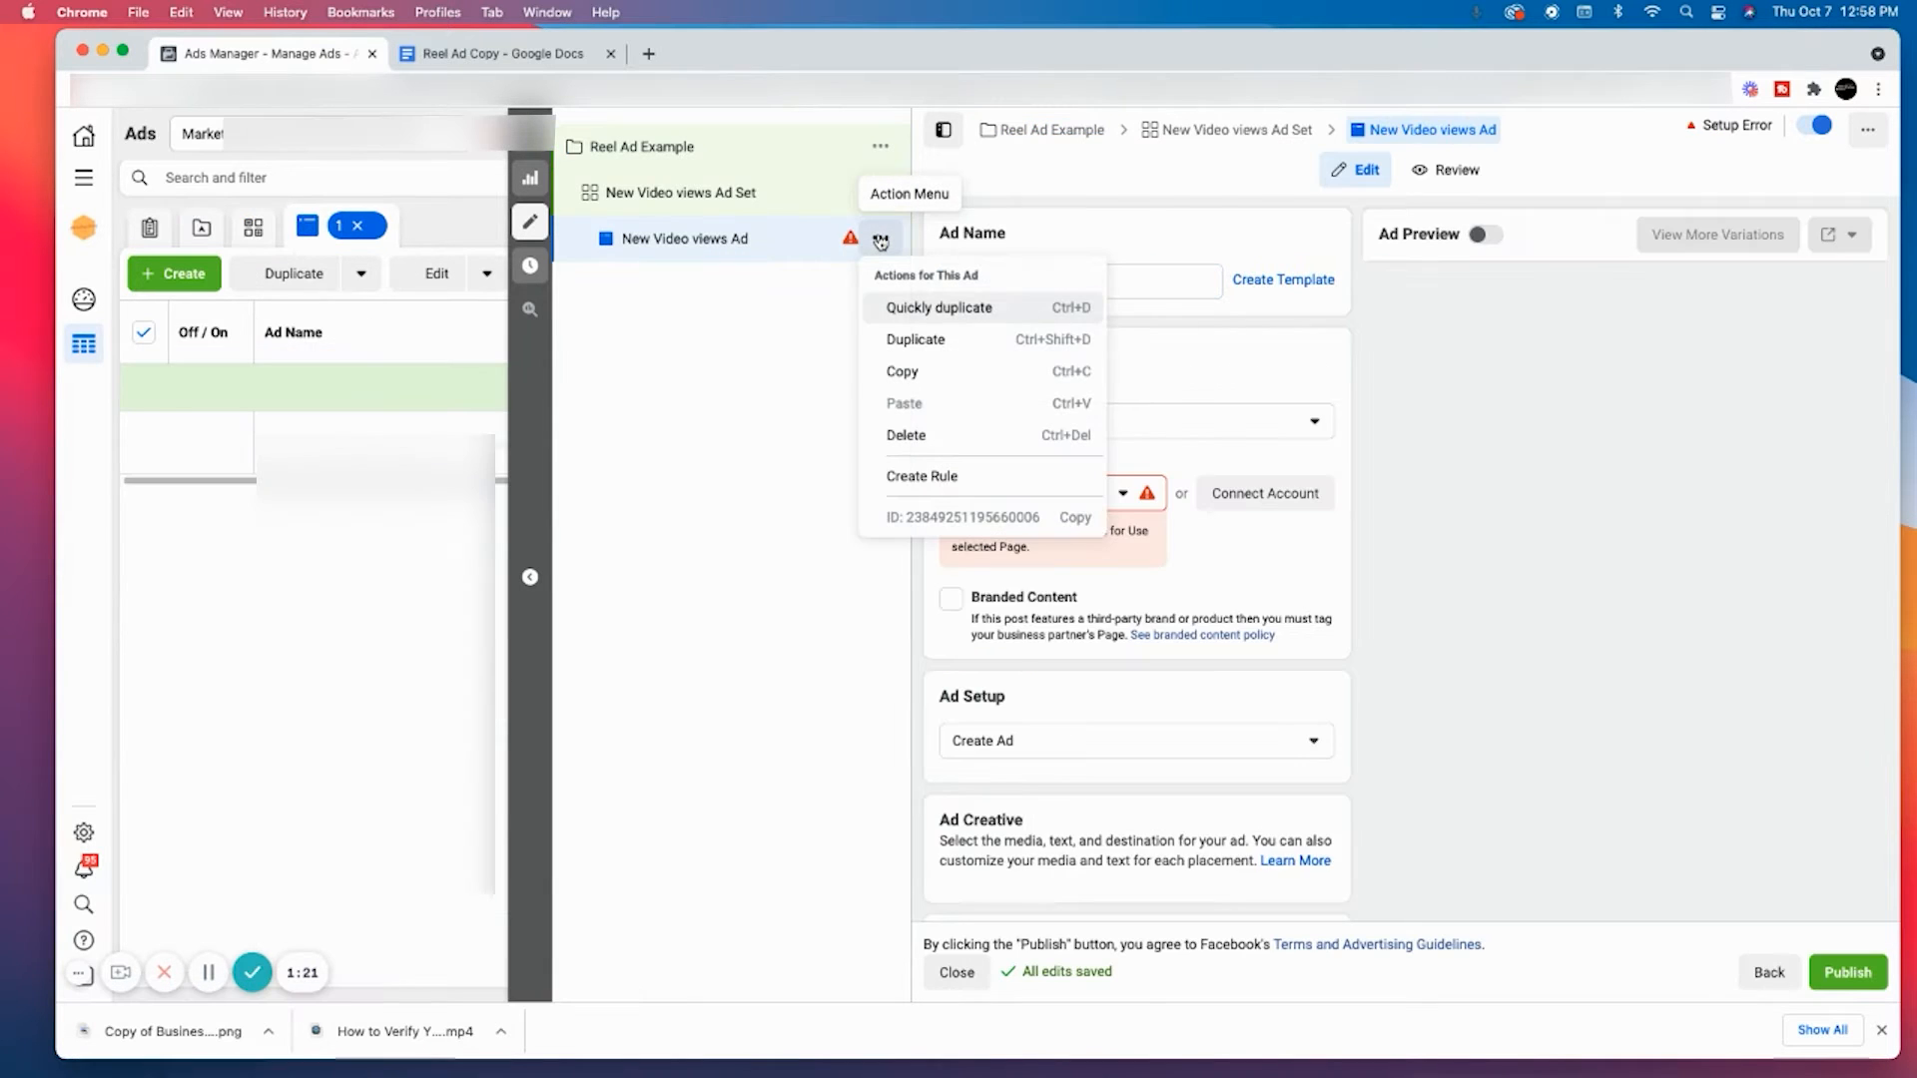
pyautogui.click(902, 343)
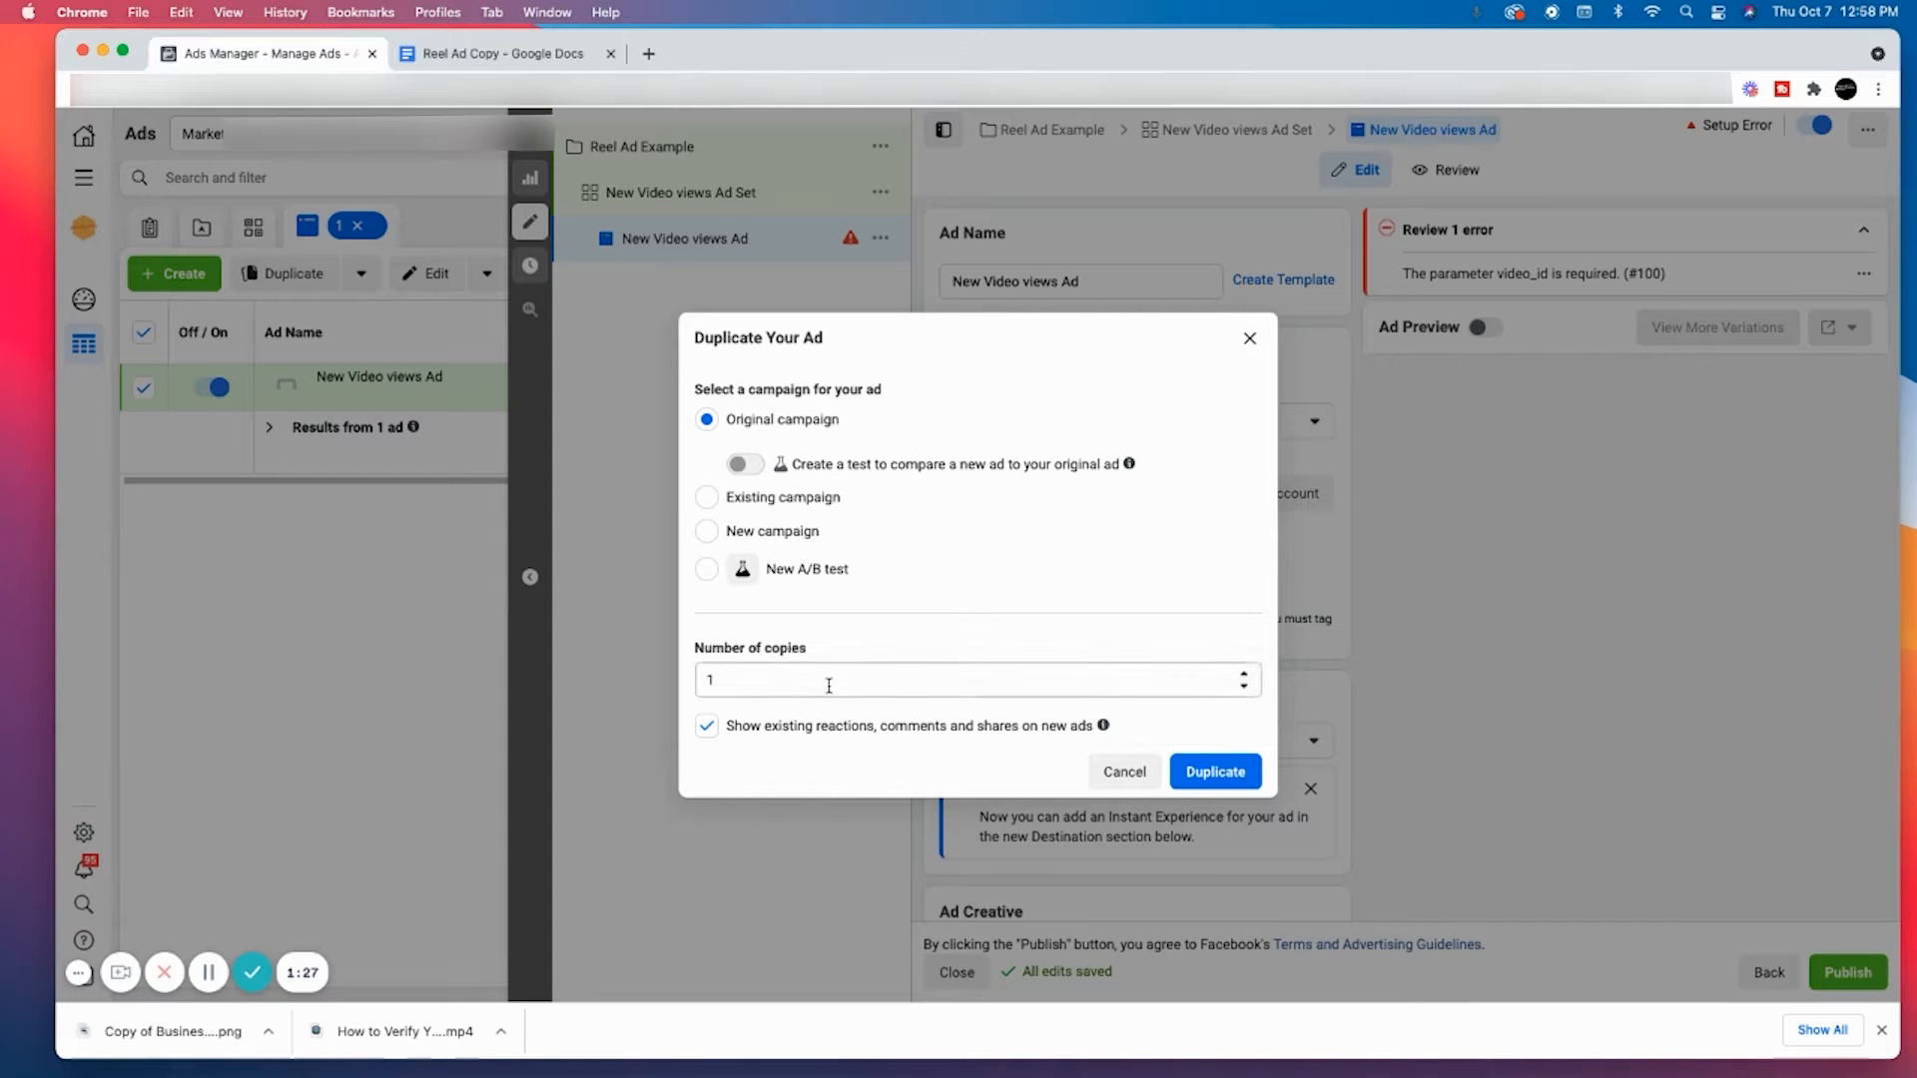
pyautogui.click(1243, 673)
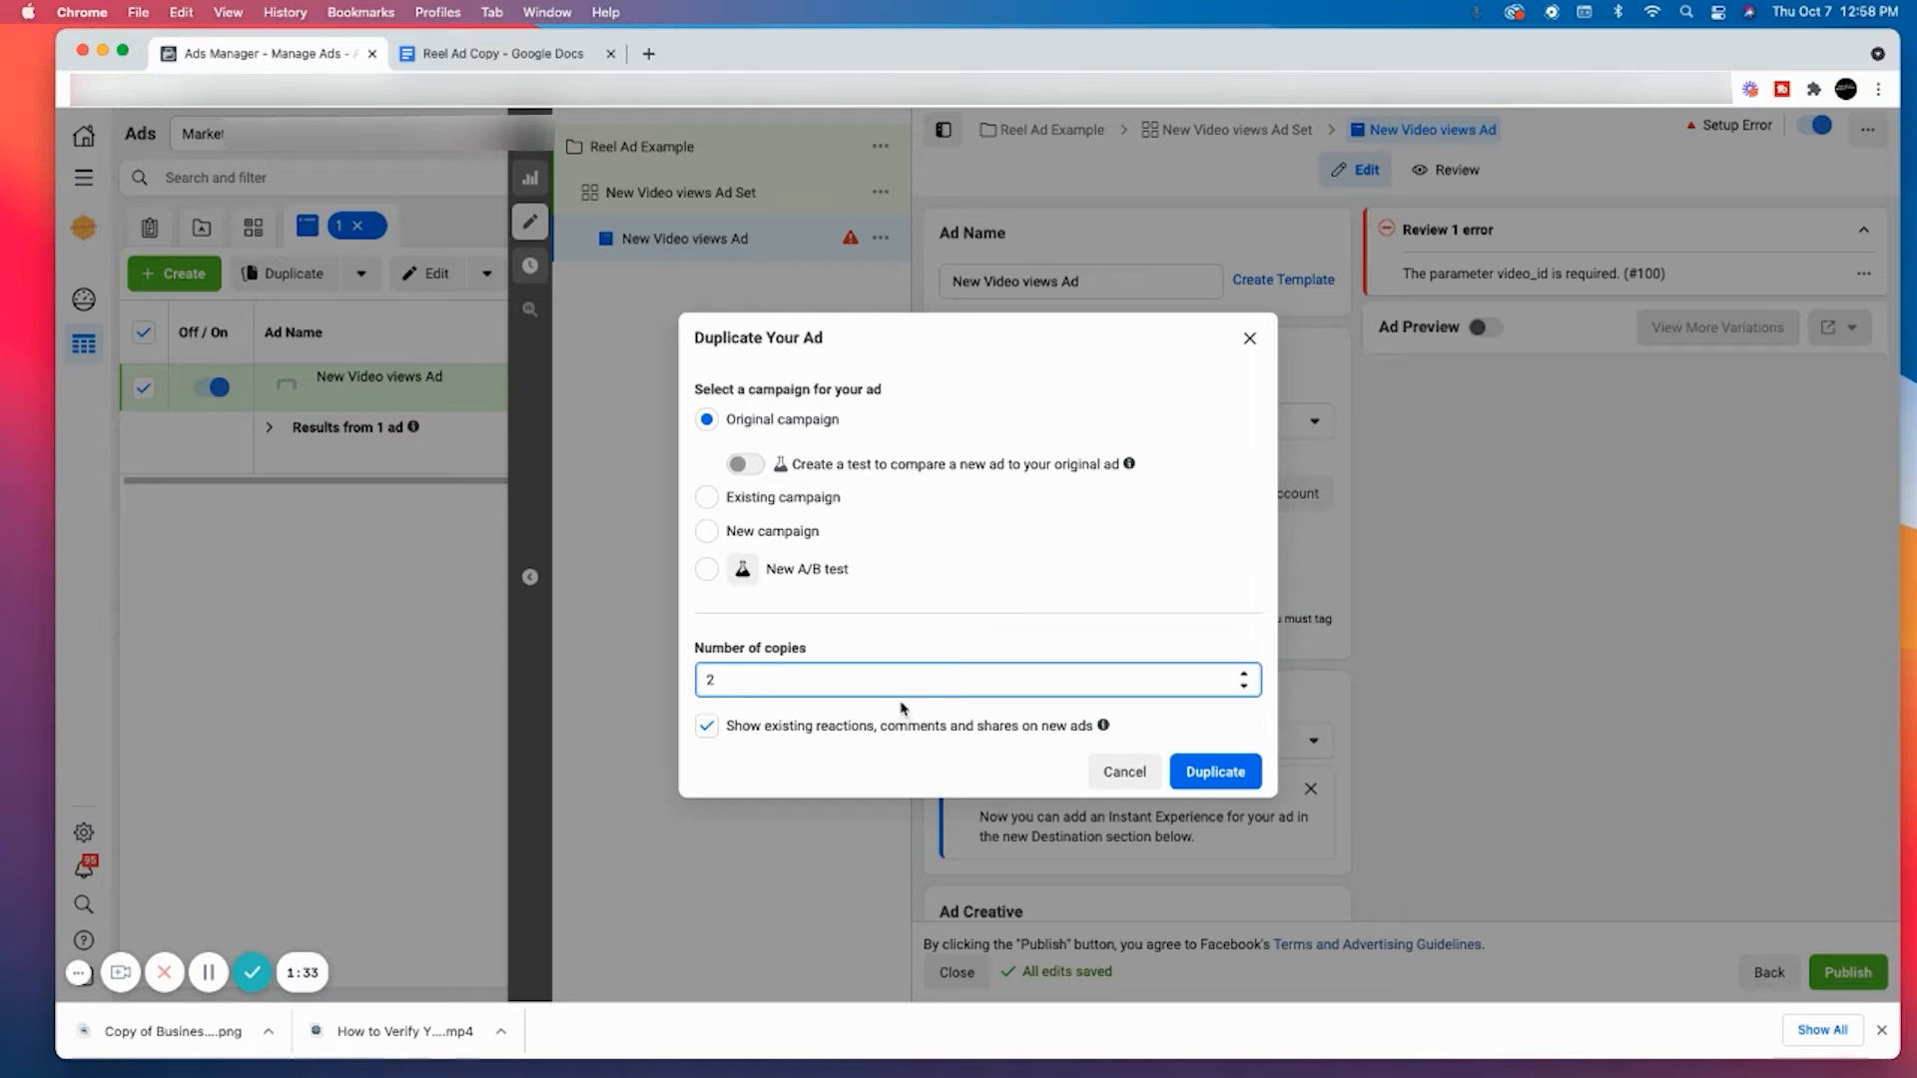
pyautogui.click(1215, 774)
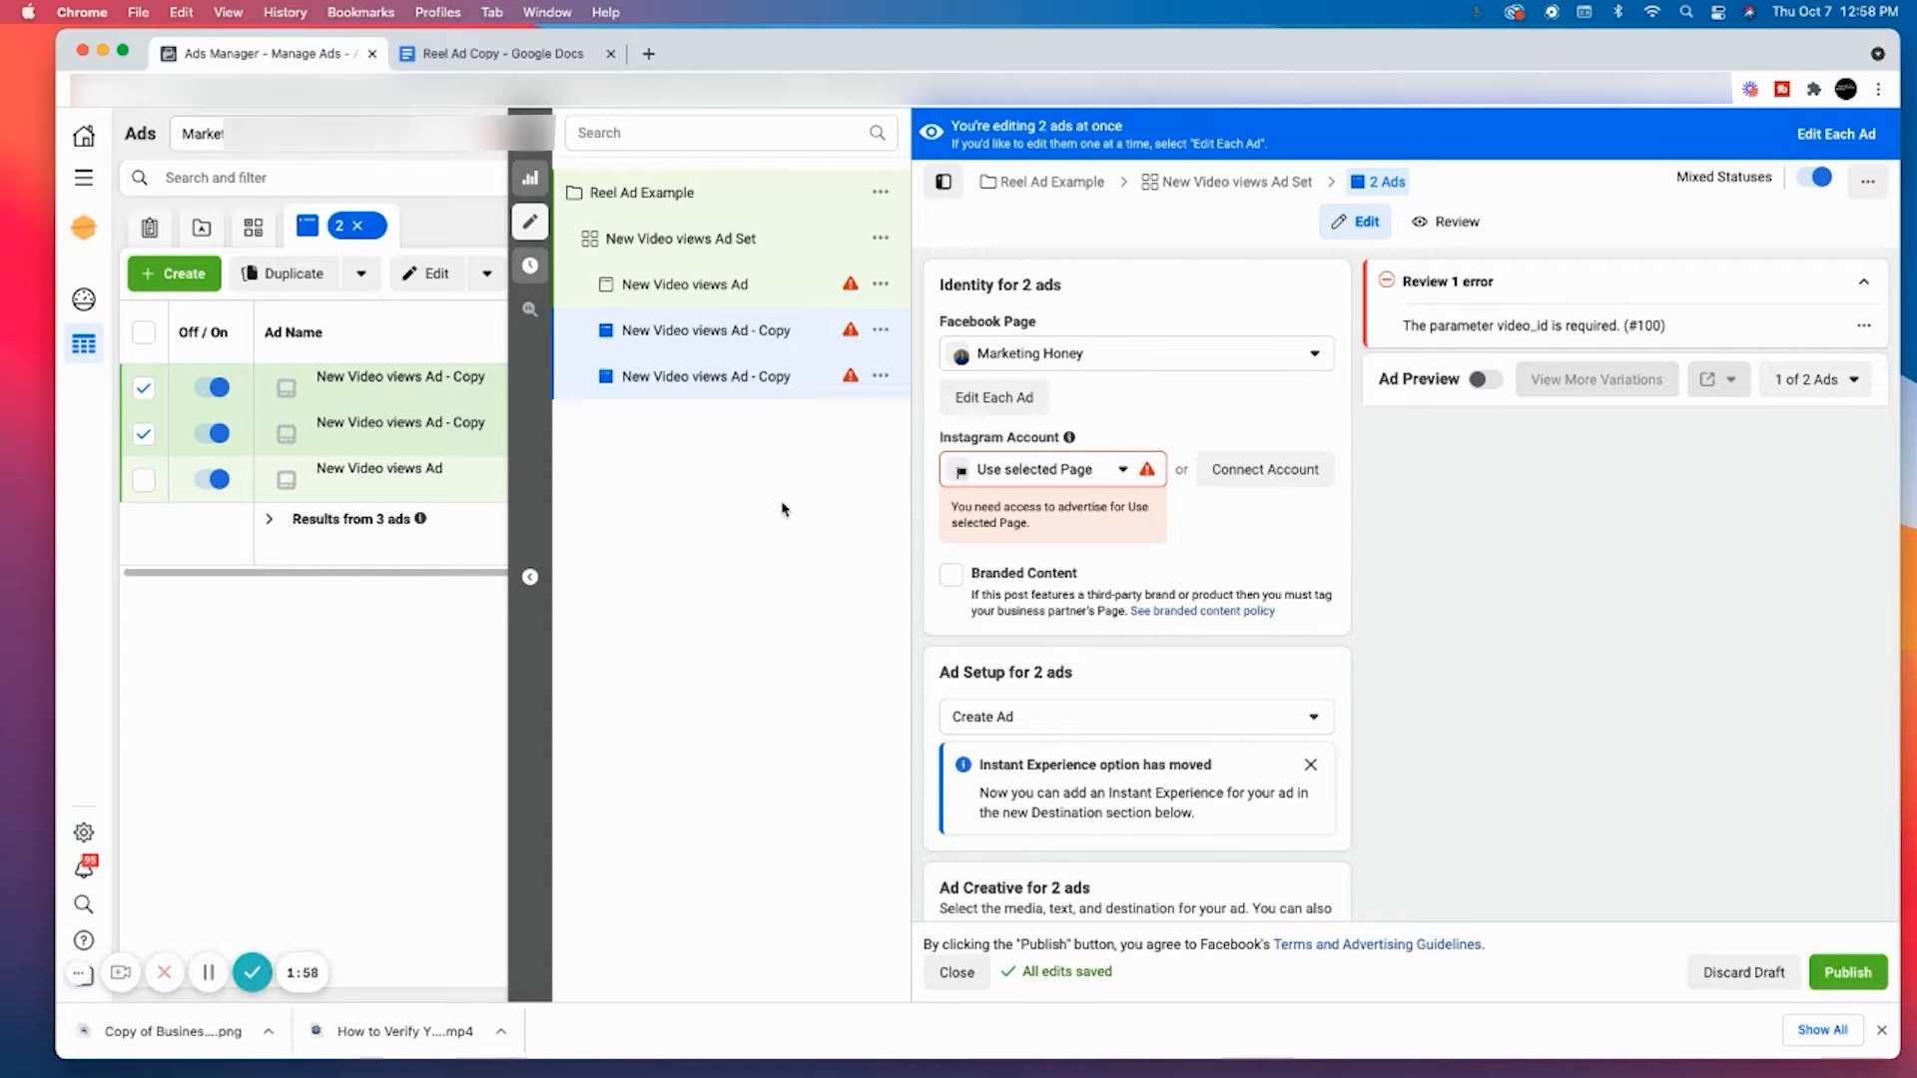
# - Apply the saved audience "US 30-60 M/F Lead Gen + Online Advertising" to the New Video views Ad Set
pyautogui.click(731, 242)
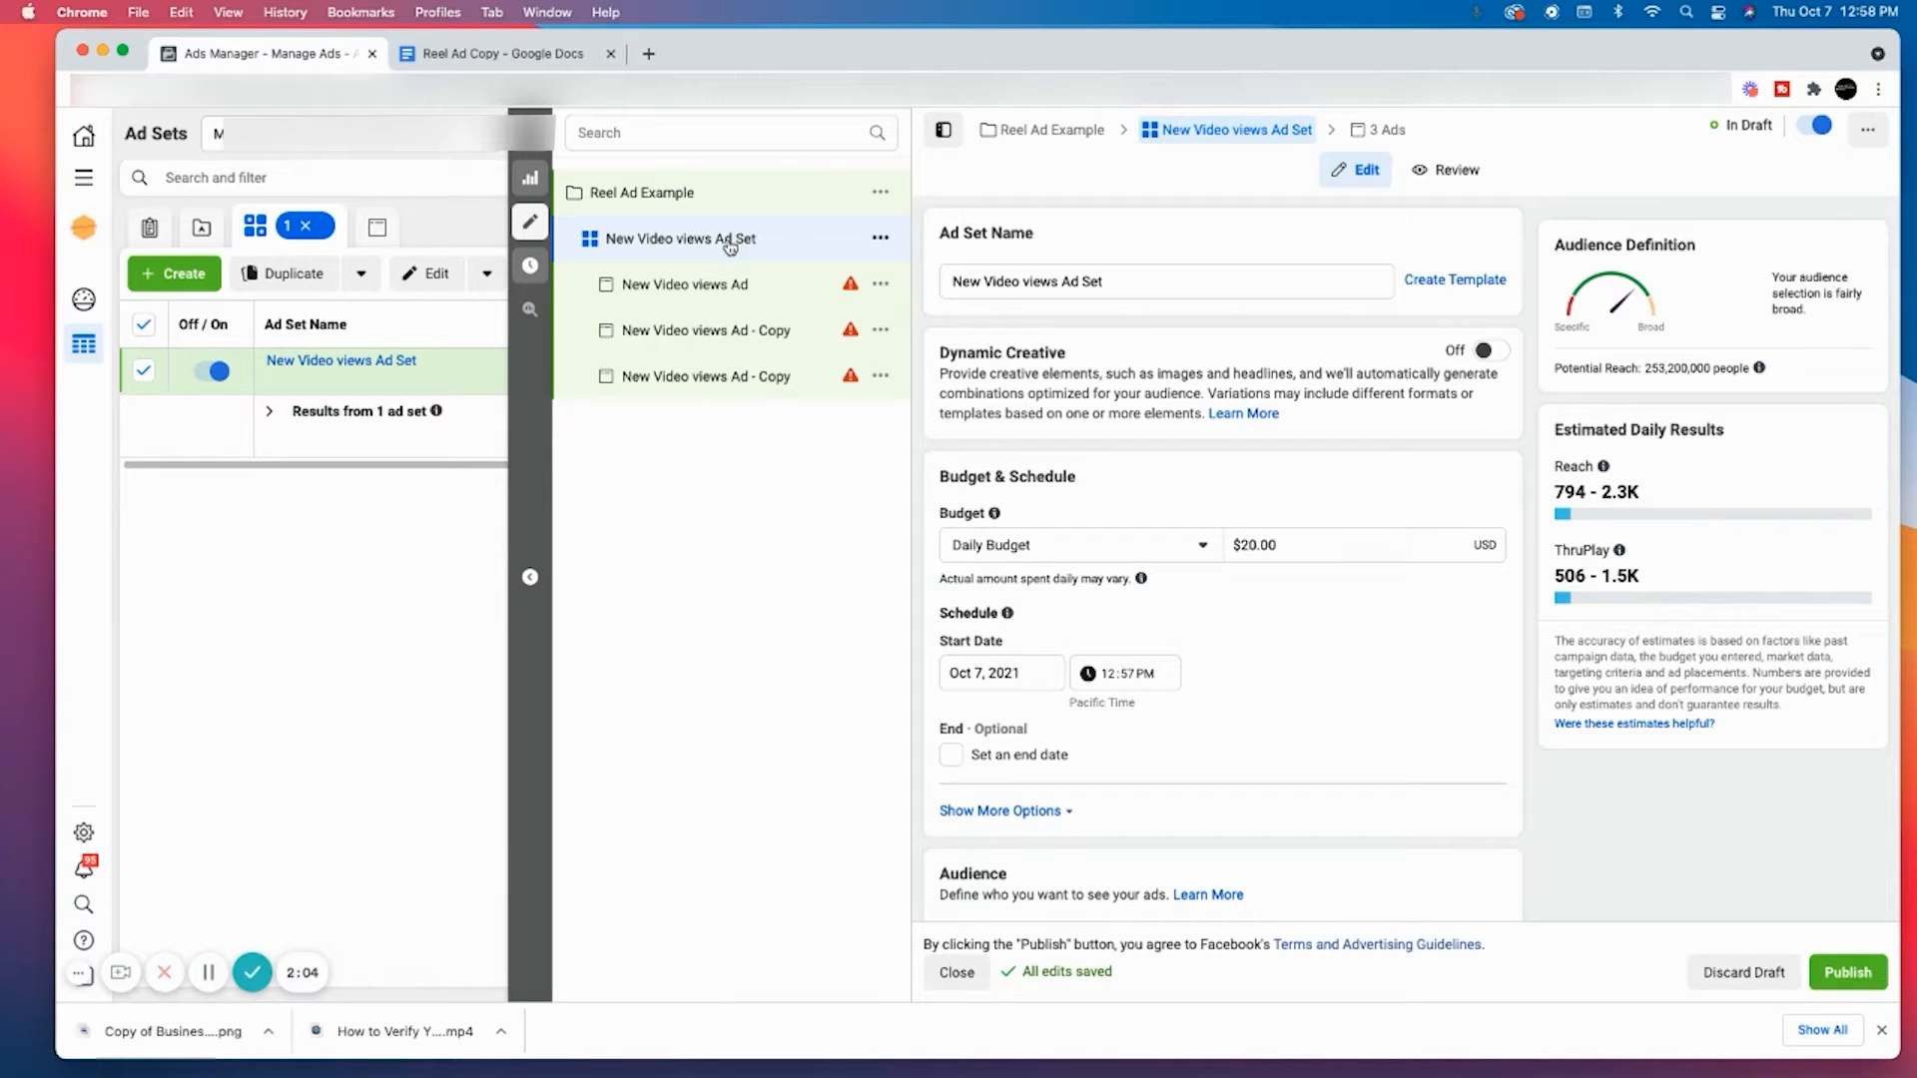
pyautogui.scroll(-6, 1321, 358)
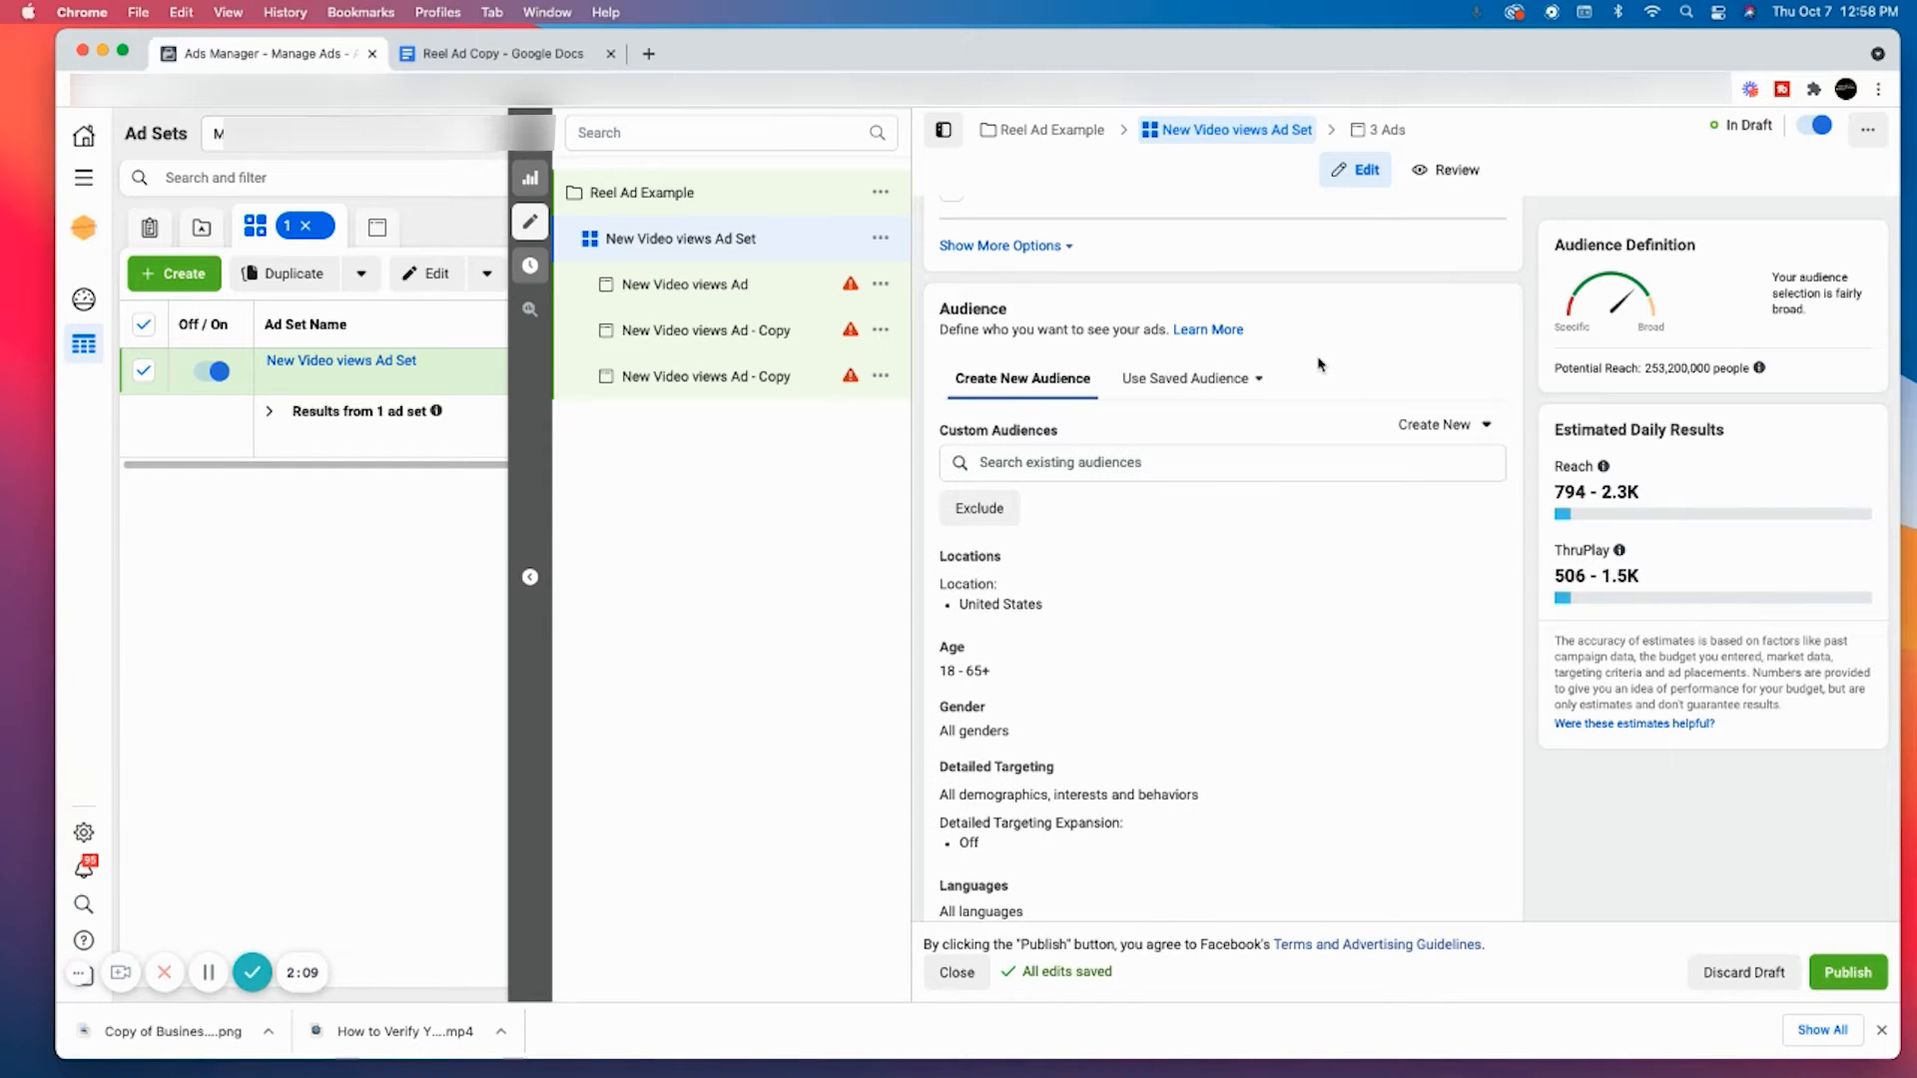
pyautogui.click(1212, 383)
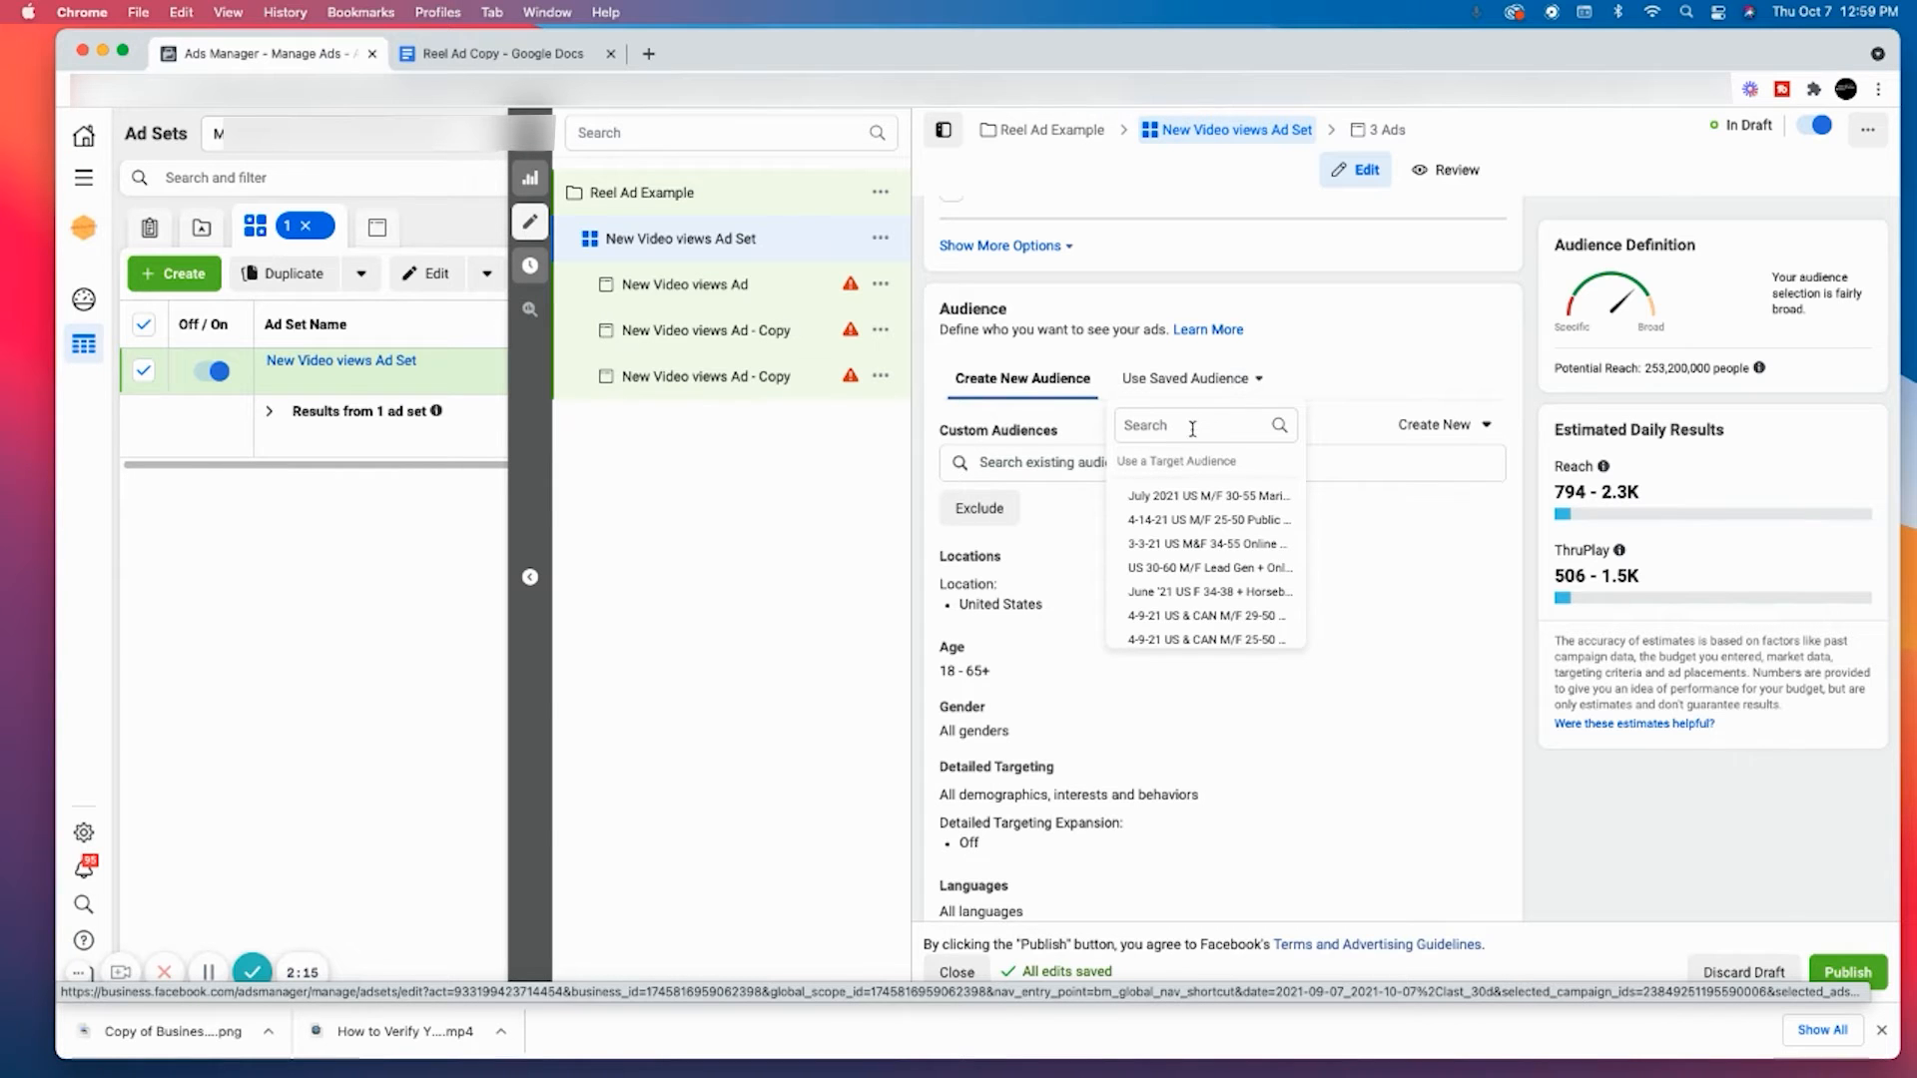
pyautogui.click(1179, 568)
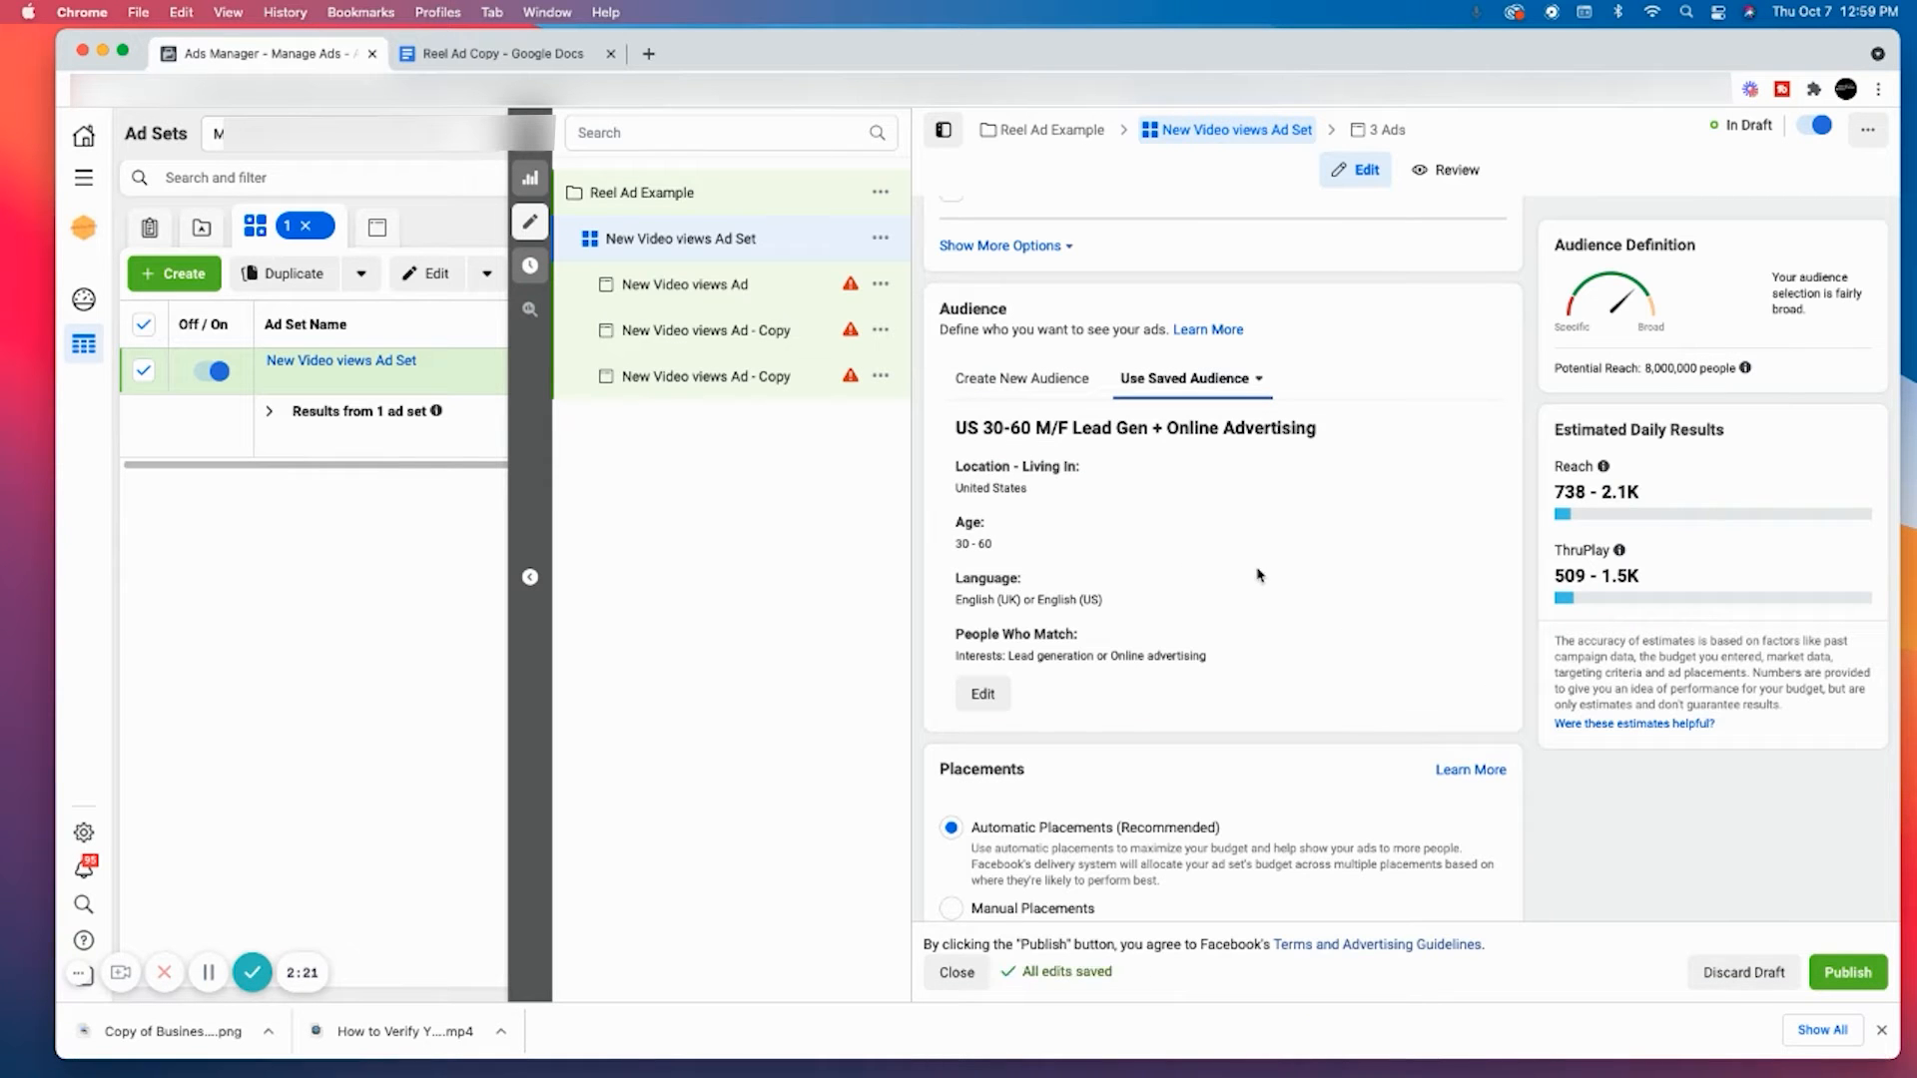
# - Switch the ad set to Manual Placements and exclude Facebook, Audience Network and Messenger, keeping only the Instagram platform
pyautogui.scroll(-3, 1260, 575)
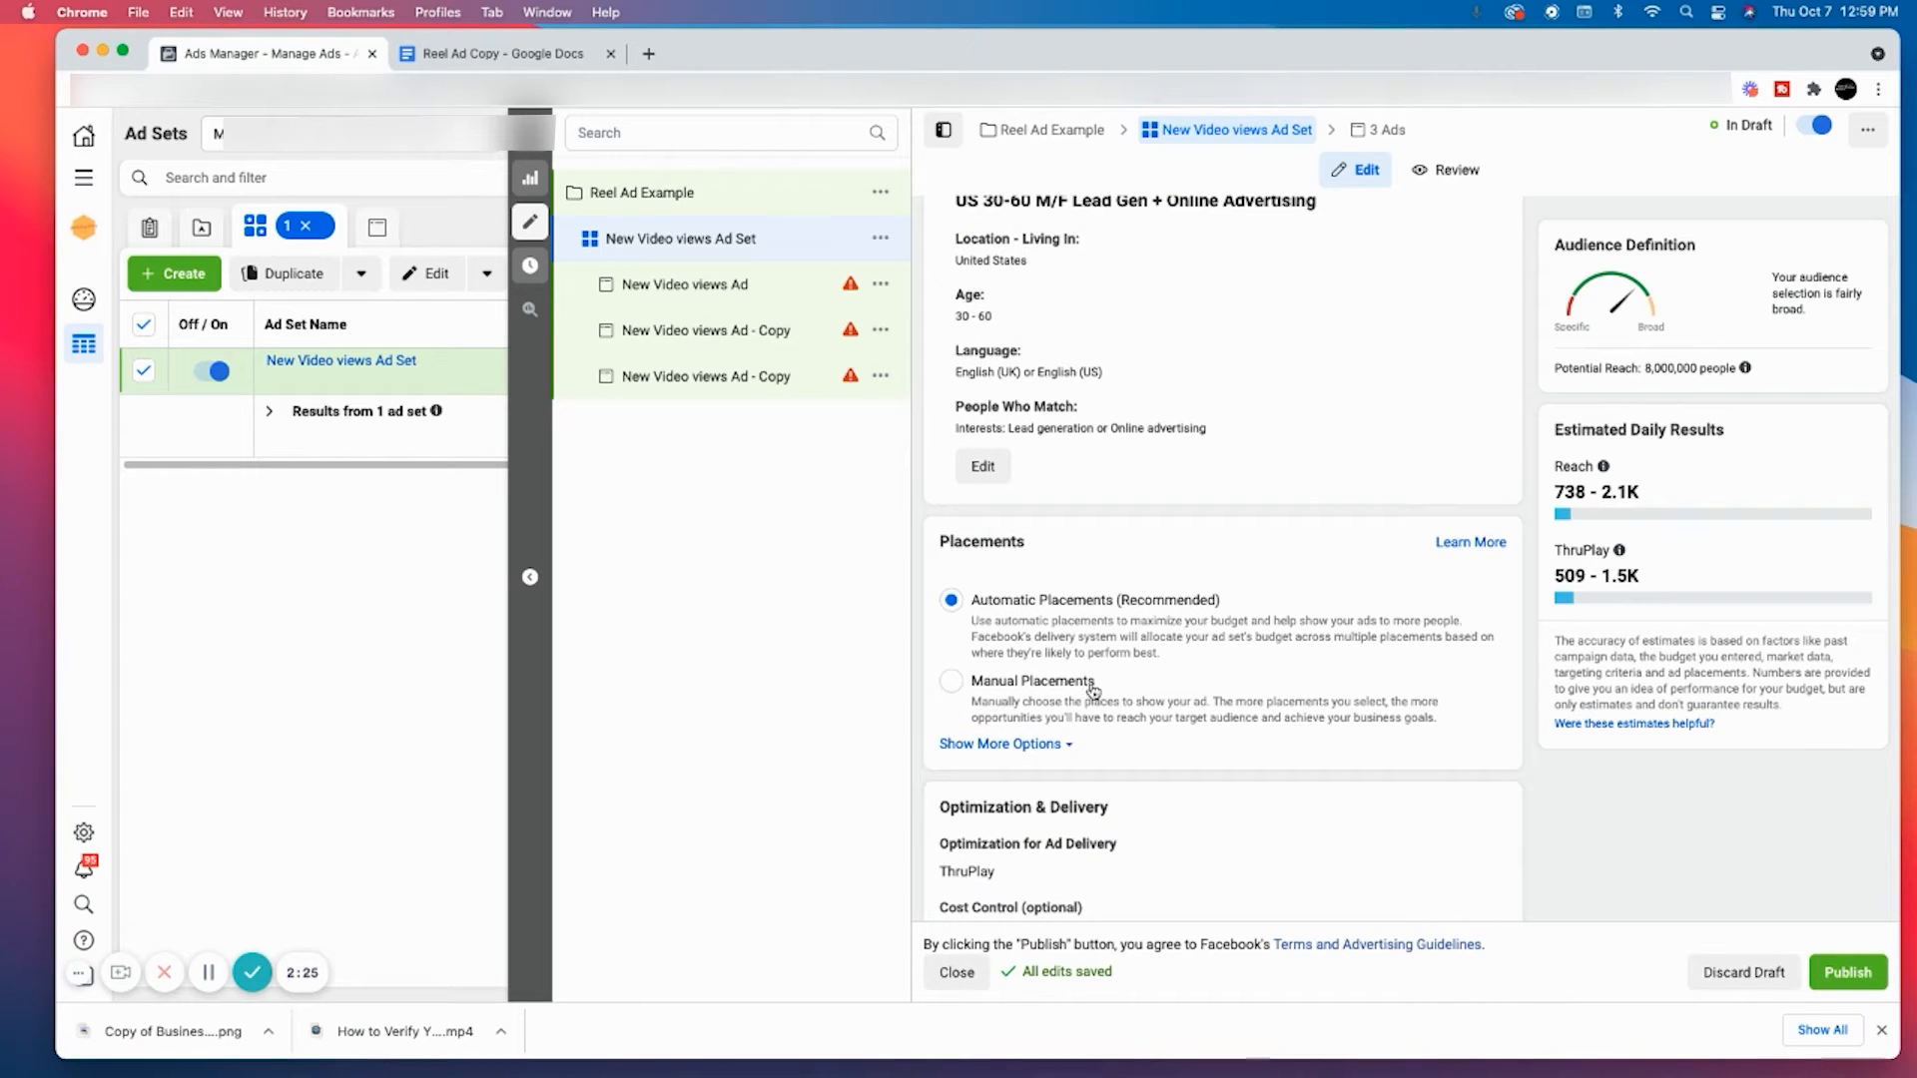
pyautogui.click(951, 681)
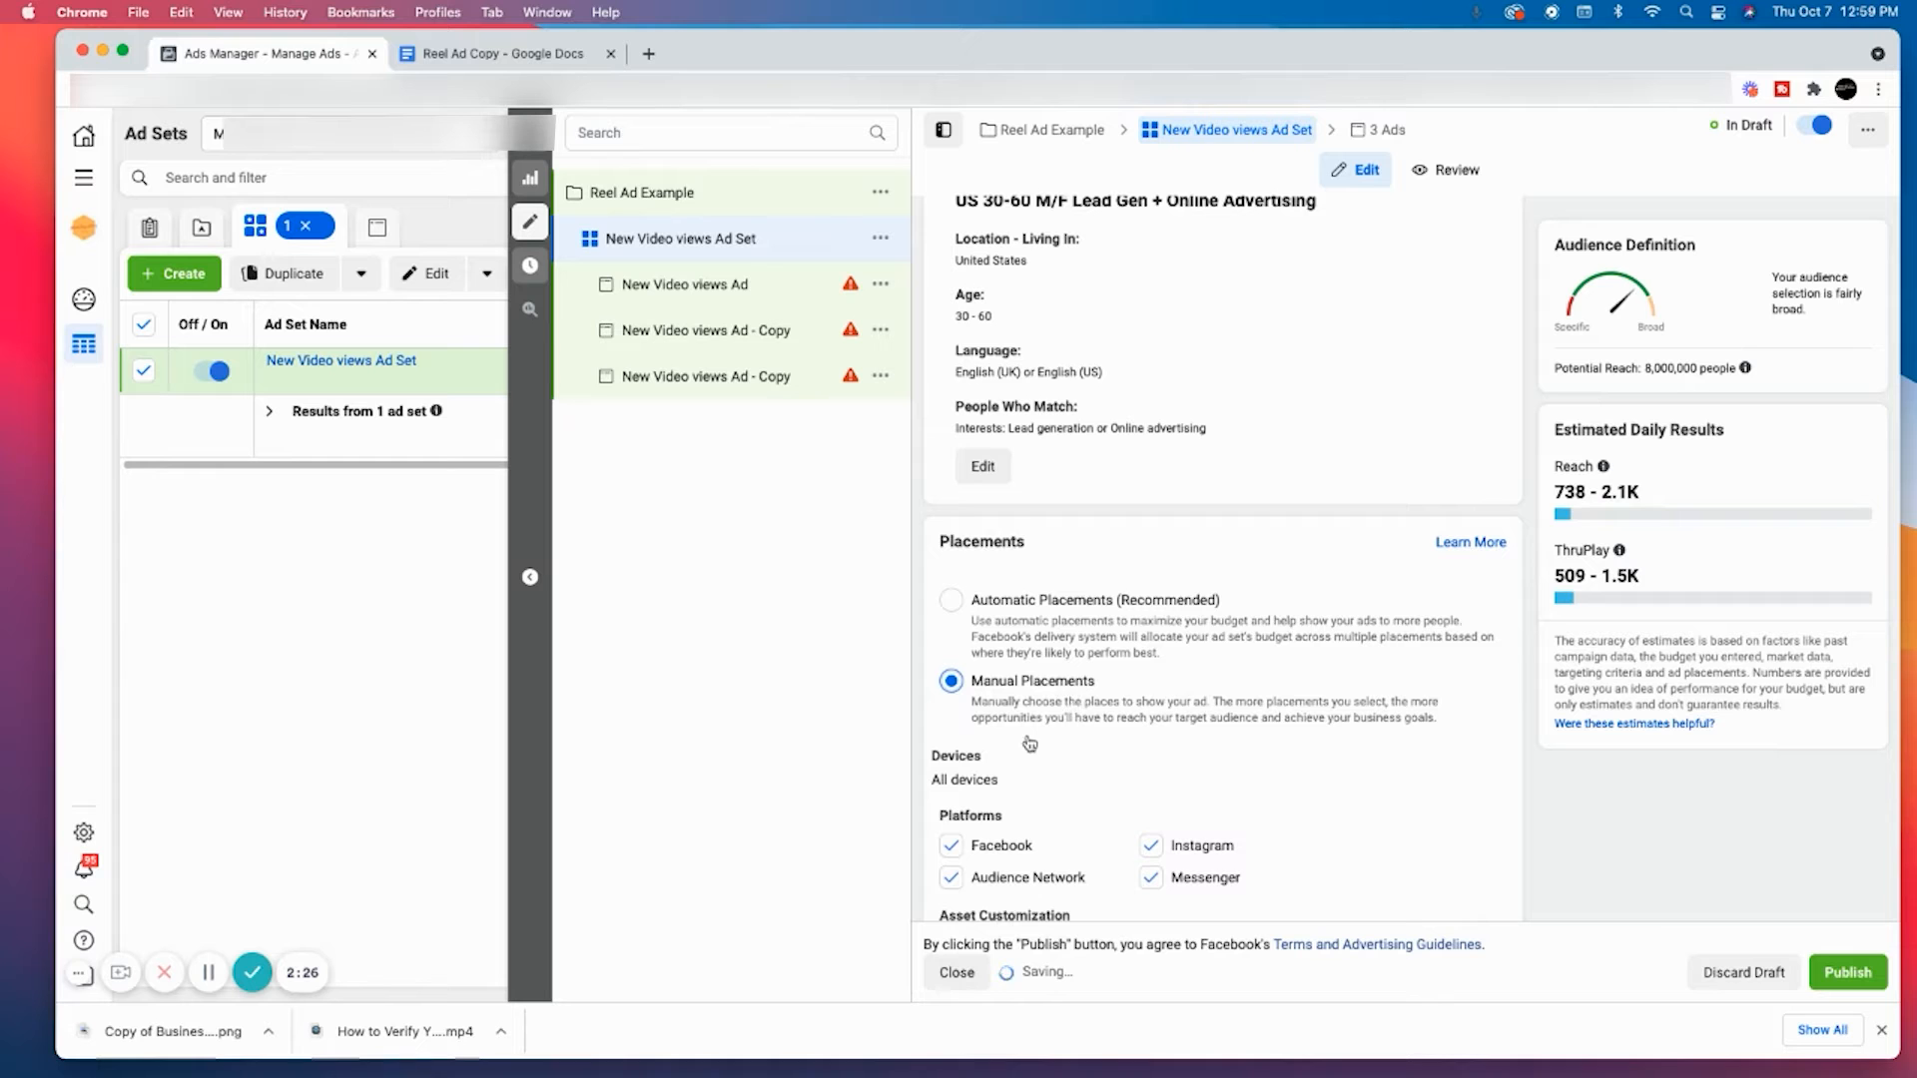
pyautogui.scroll(-3, 1099, 706)
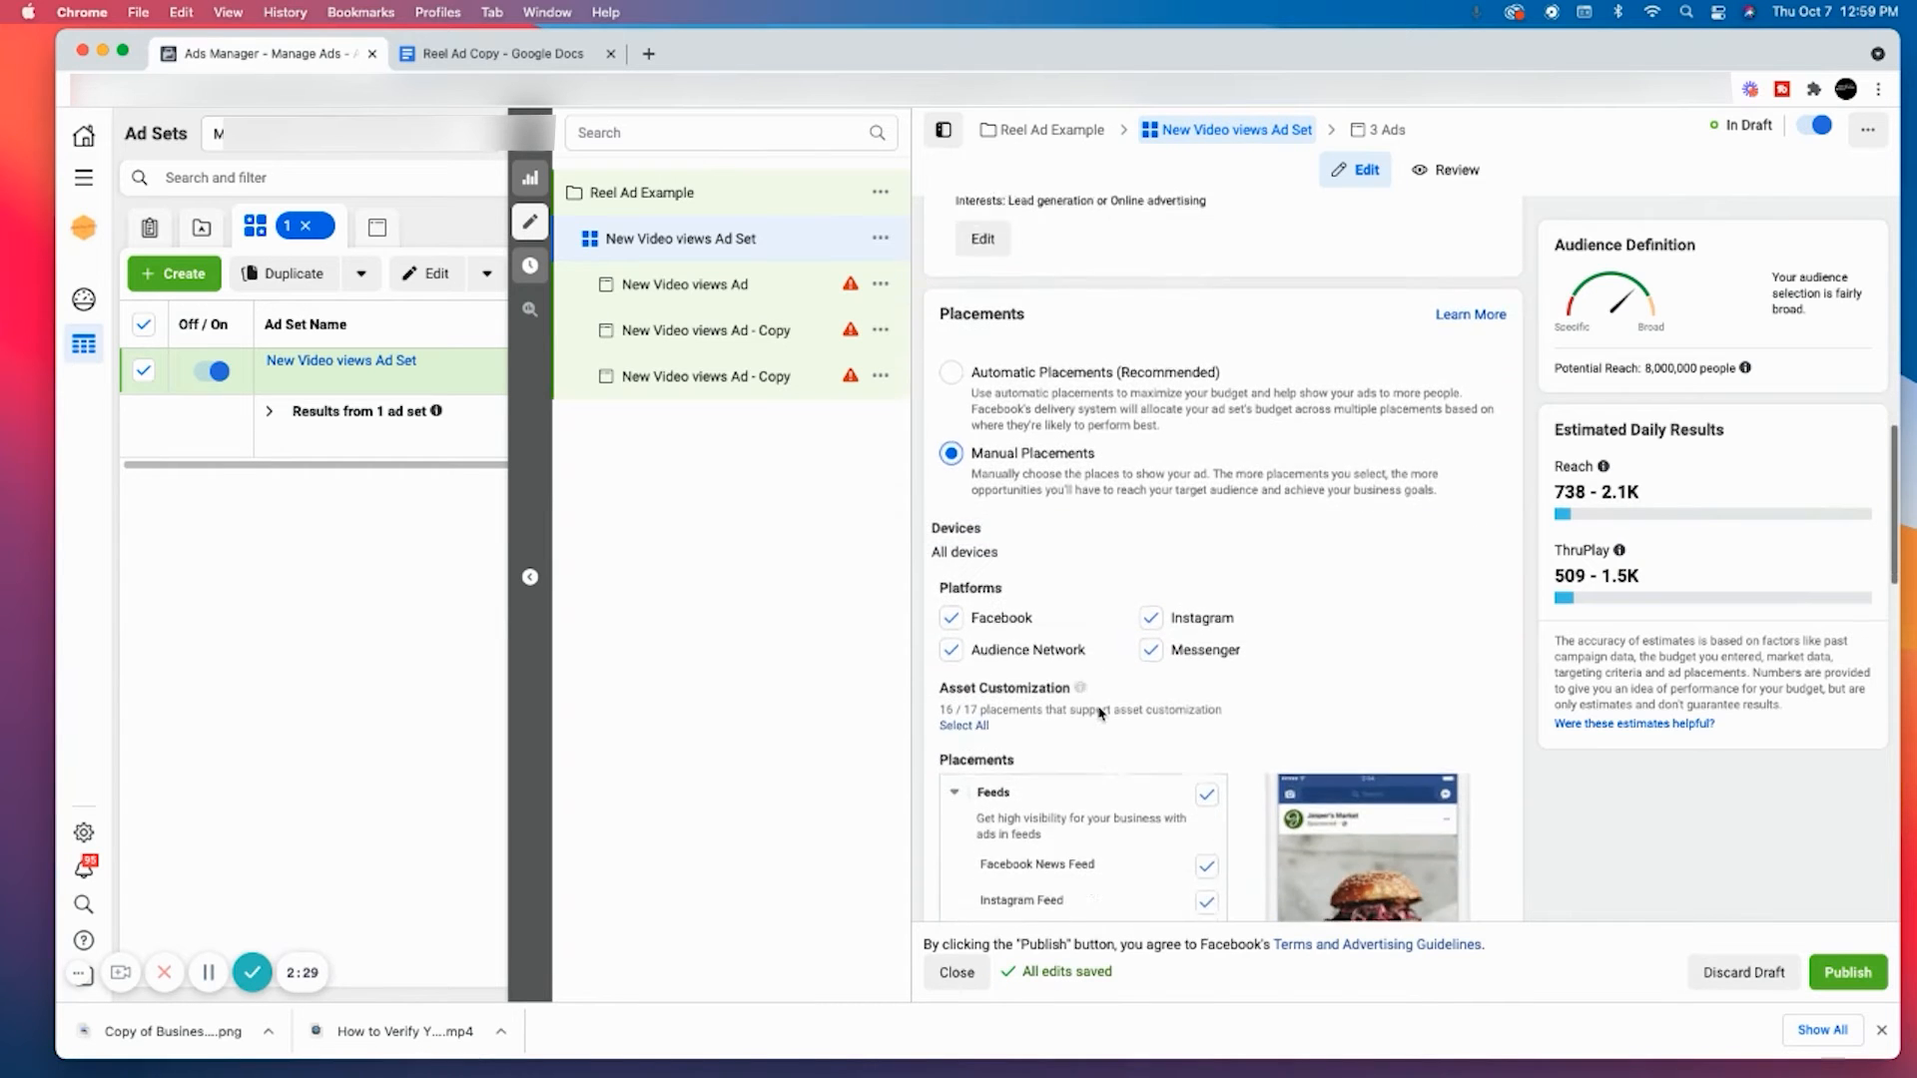
pyautogui.scroll(-1, 1100, 711)
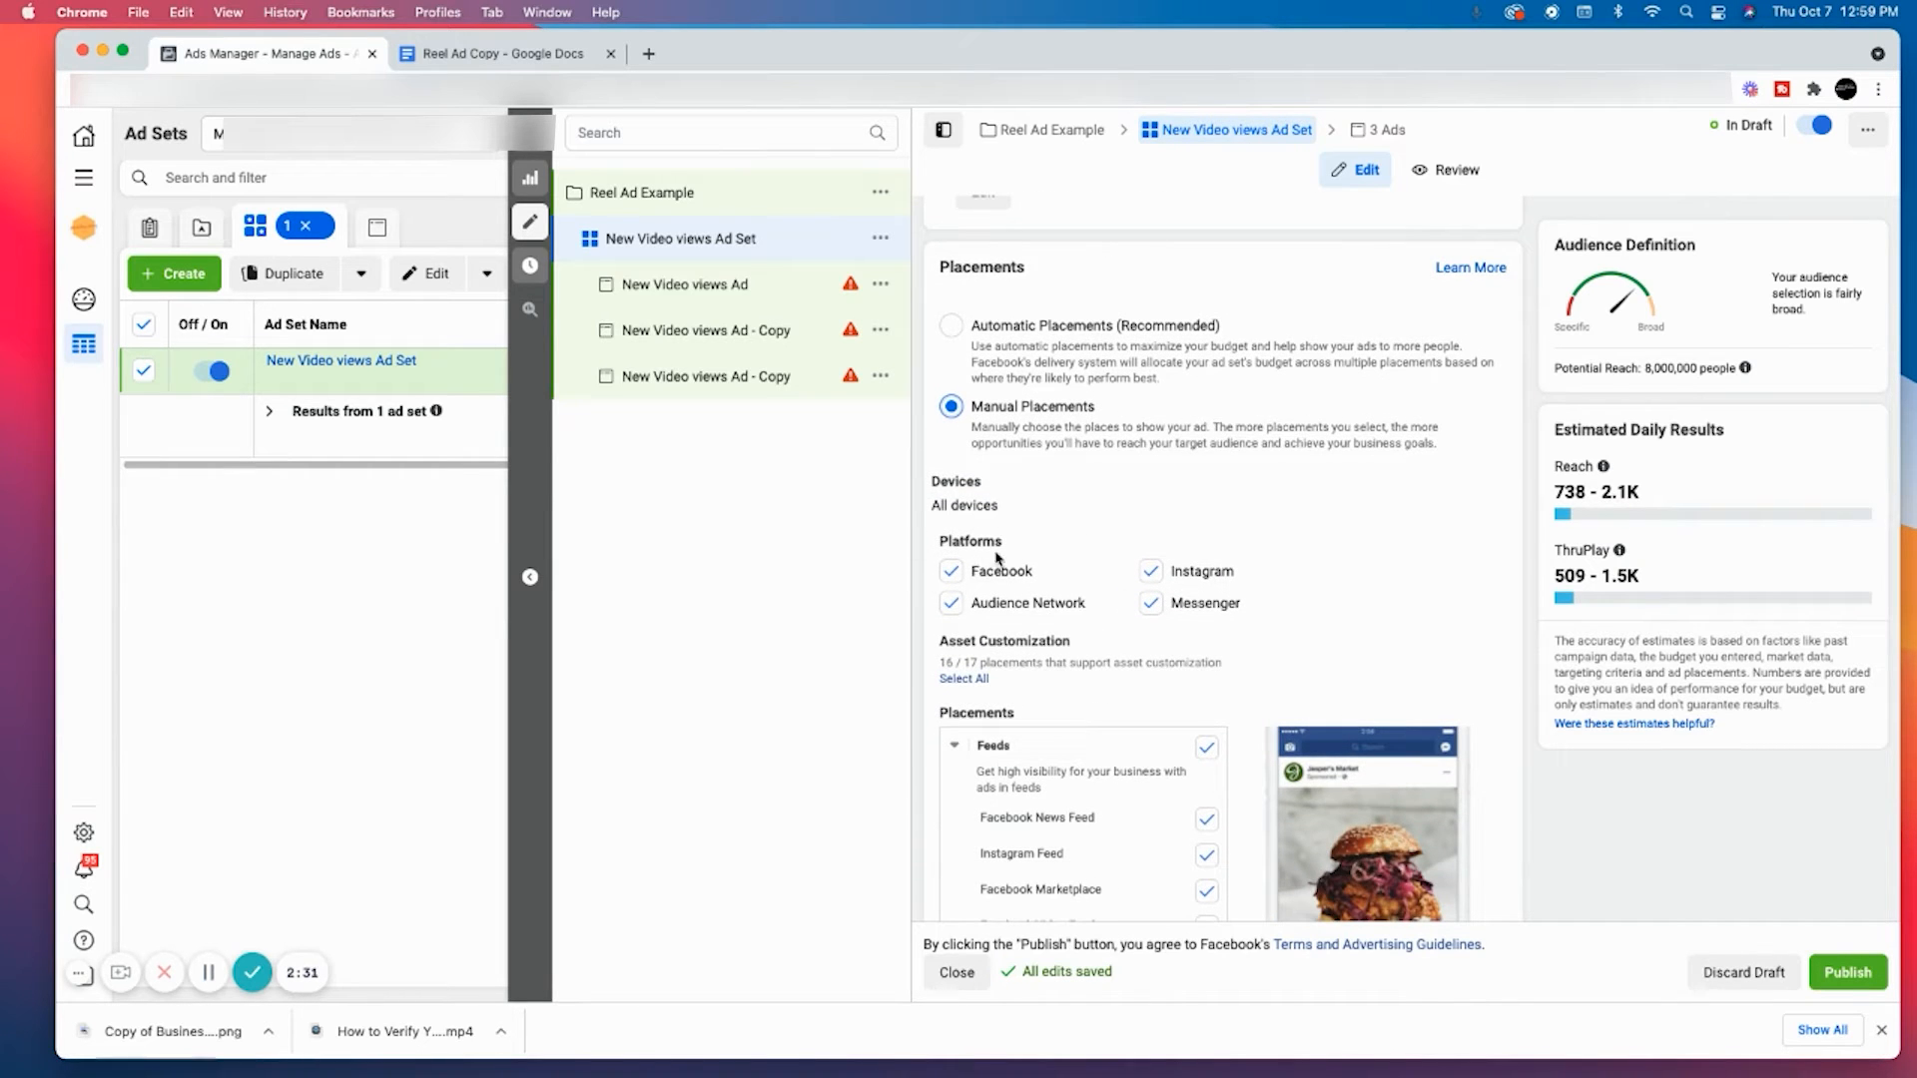
pyautogui.scroll(1, 953, 578)
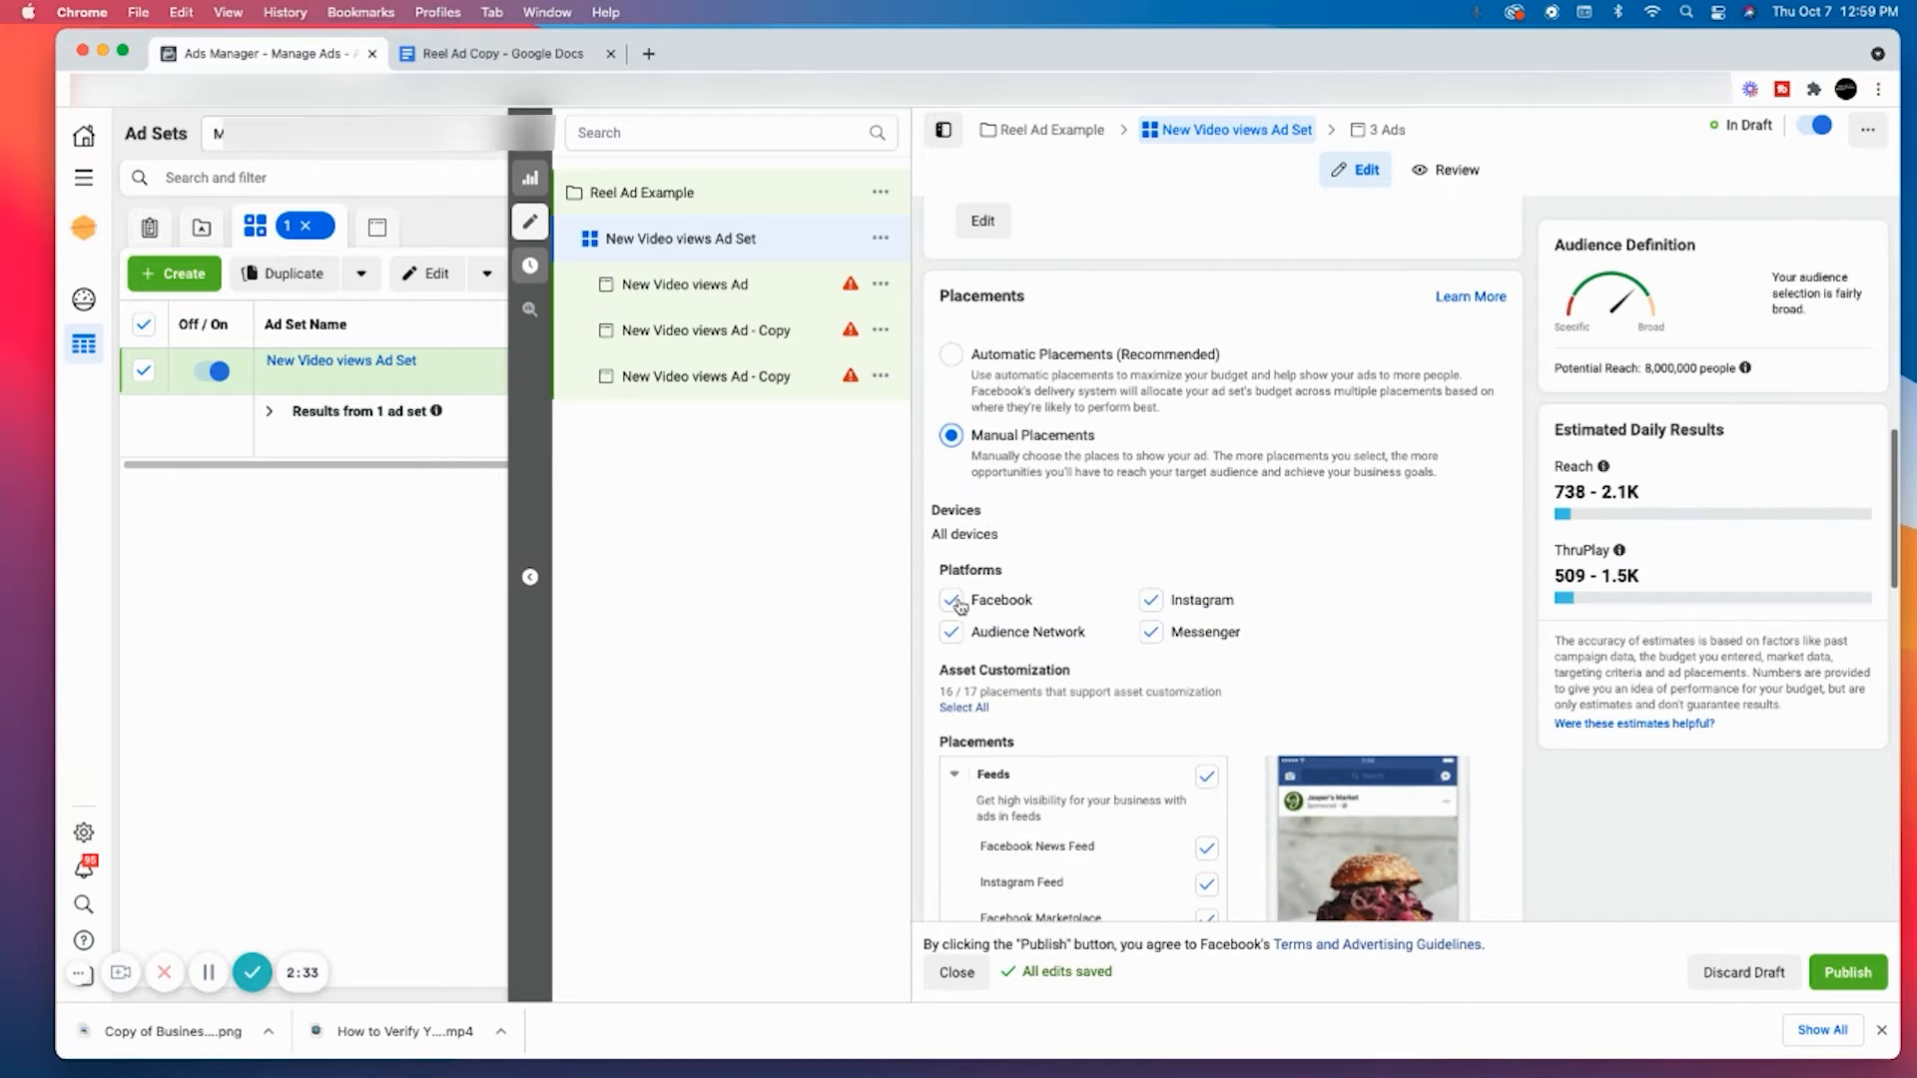
pyautogui.click(953, 632)
pyautogui.click(1153, 632)
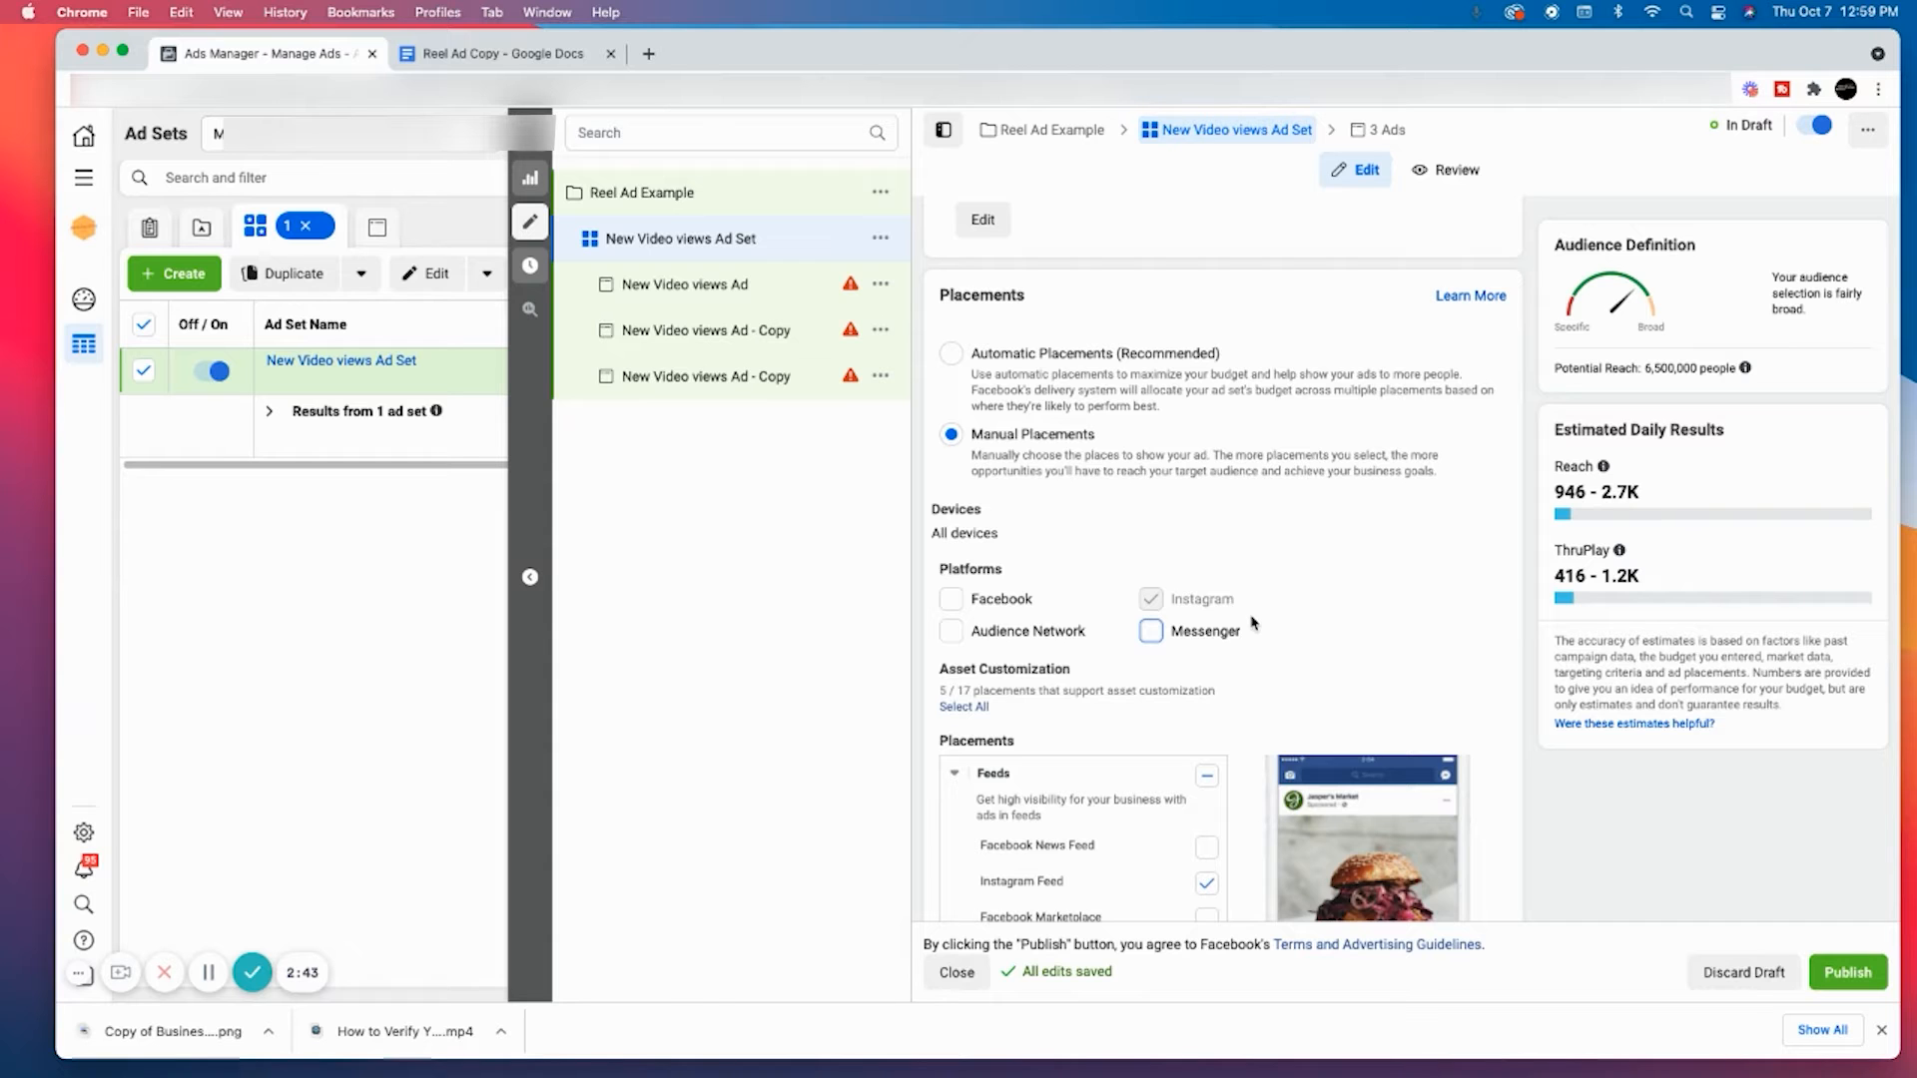
# - Deselect the Instagram Feed, Explore, Stories and In-Stream Videos placements so that only Instagram Reels is used
pyautogui.scroll(-5, 1254, 623)
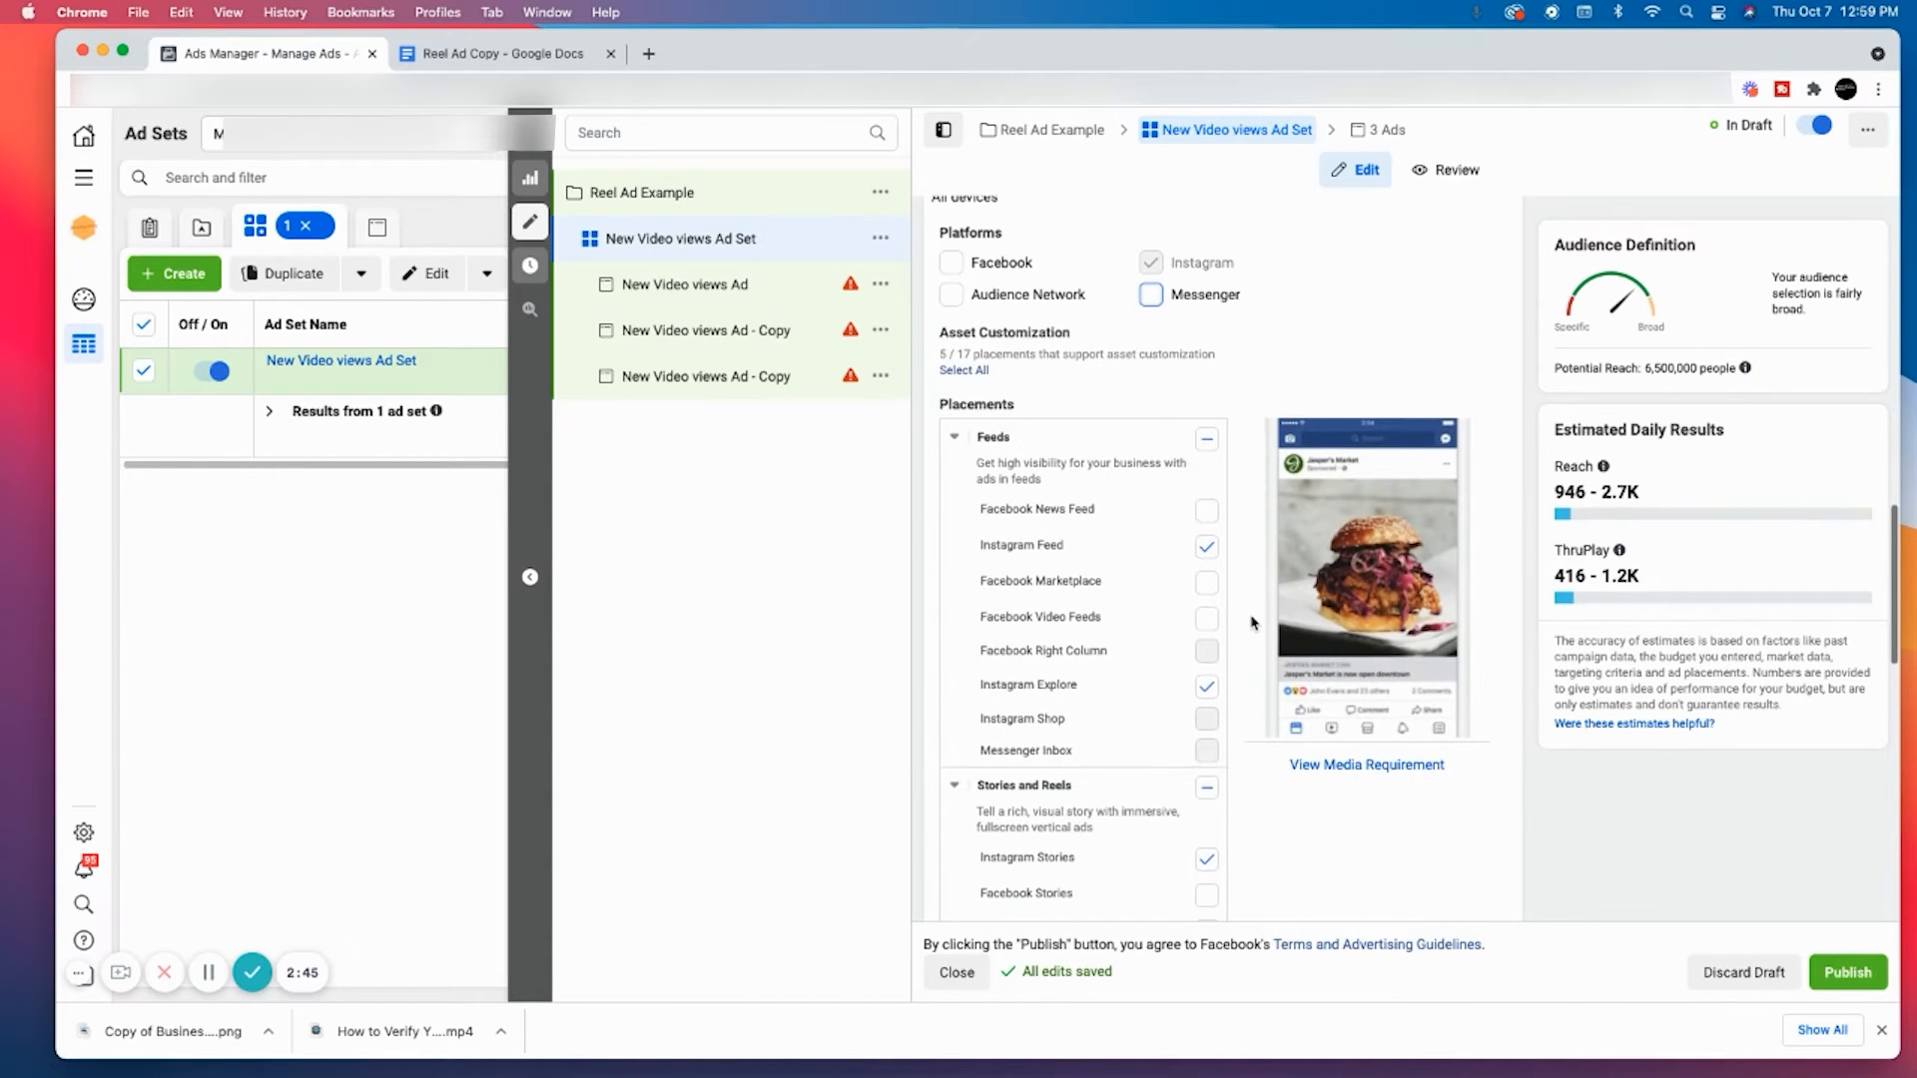
pyautogui.click(1207, 548)
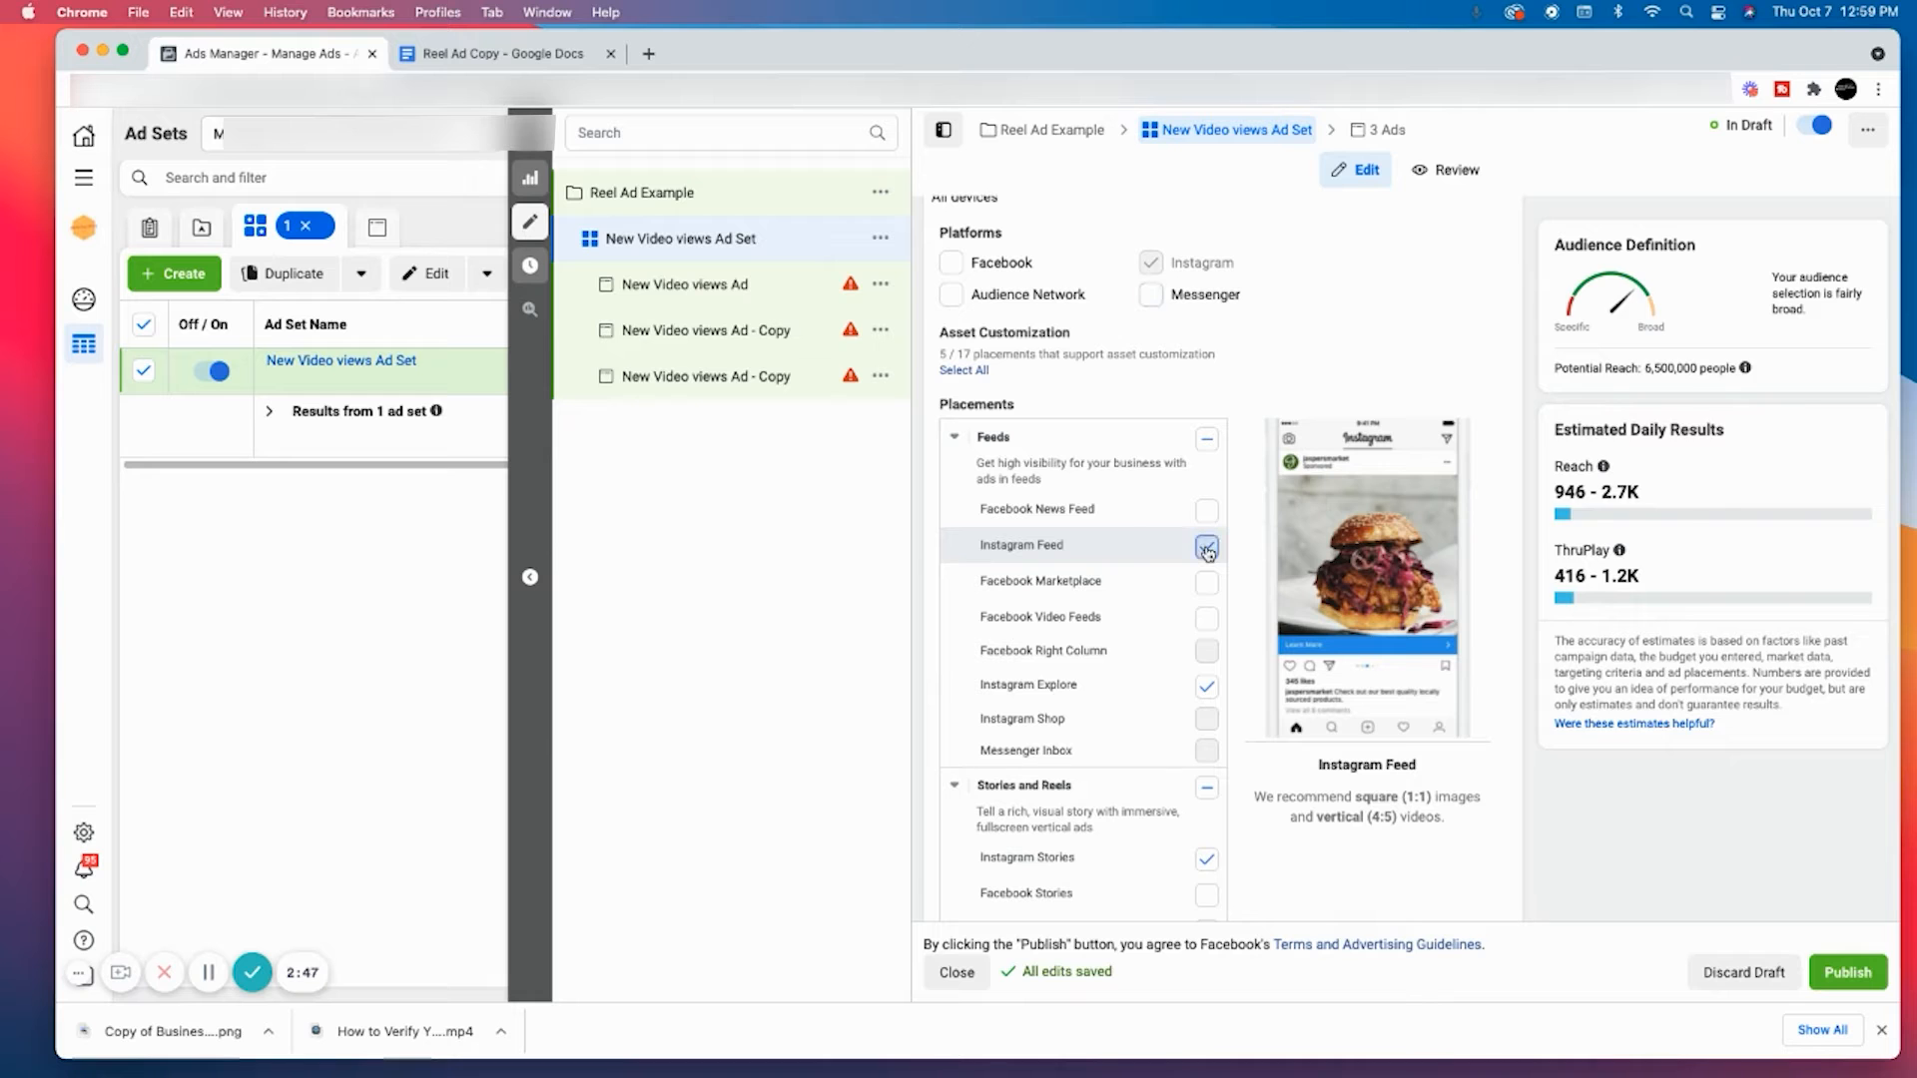
pyautogui.click(1209, 692)
pyautogui.scroll(-4, 1230, 708)
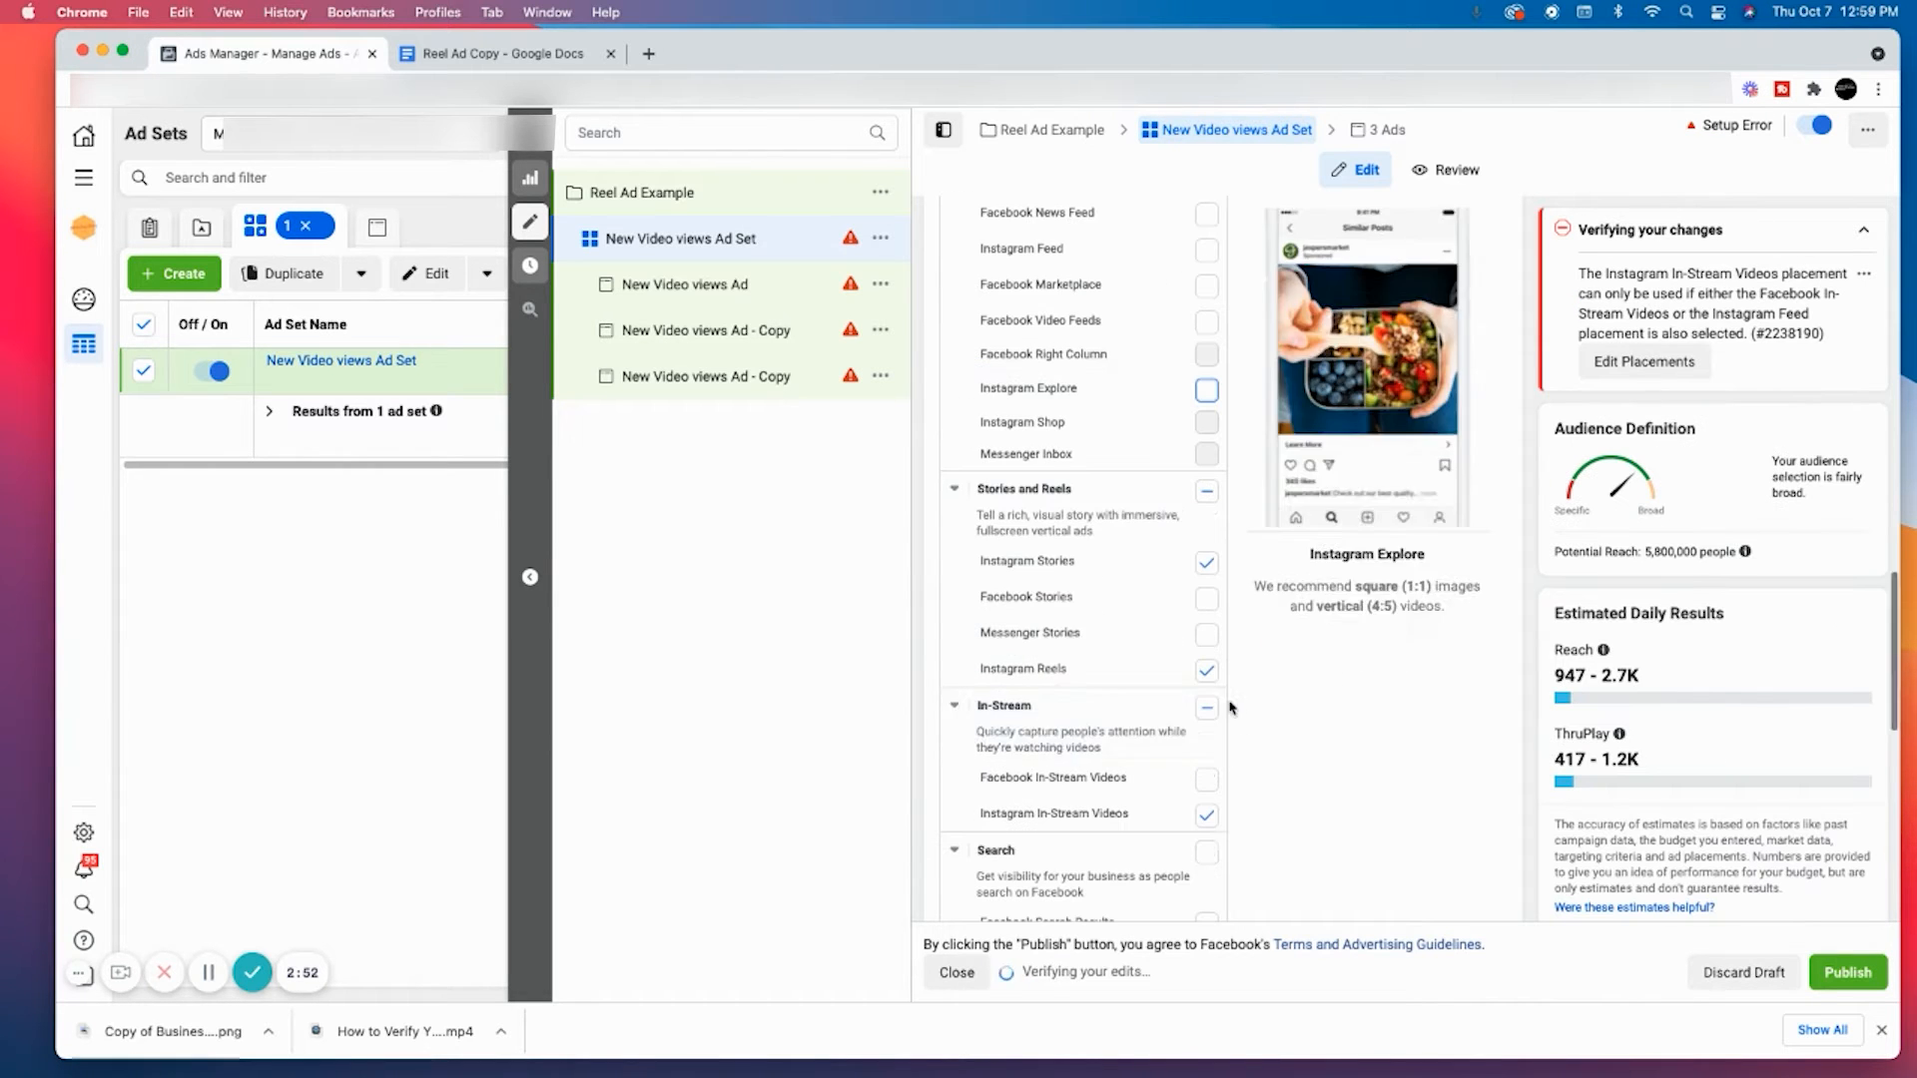
pyautogui.click(1207, 563)
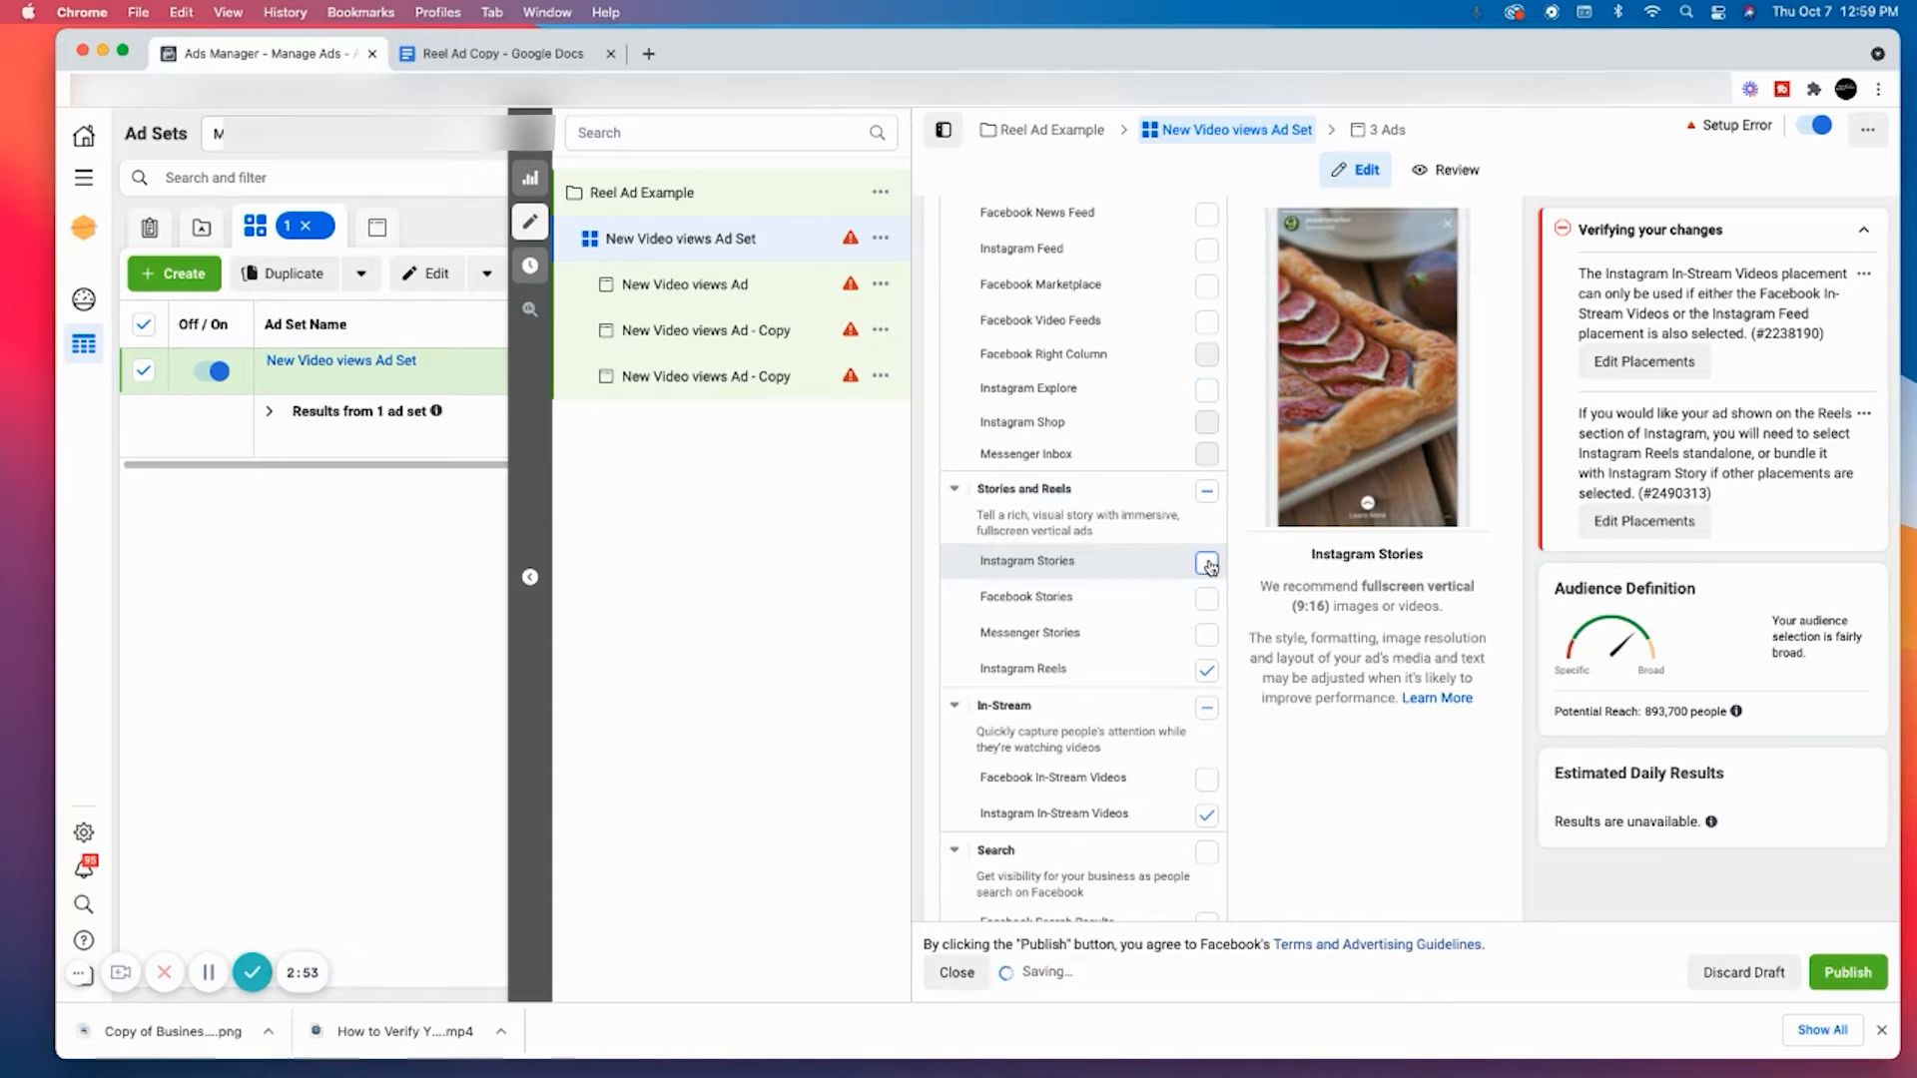
pyautogui.click(1210, 817)
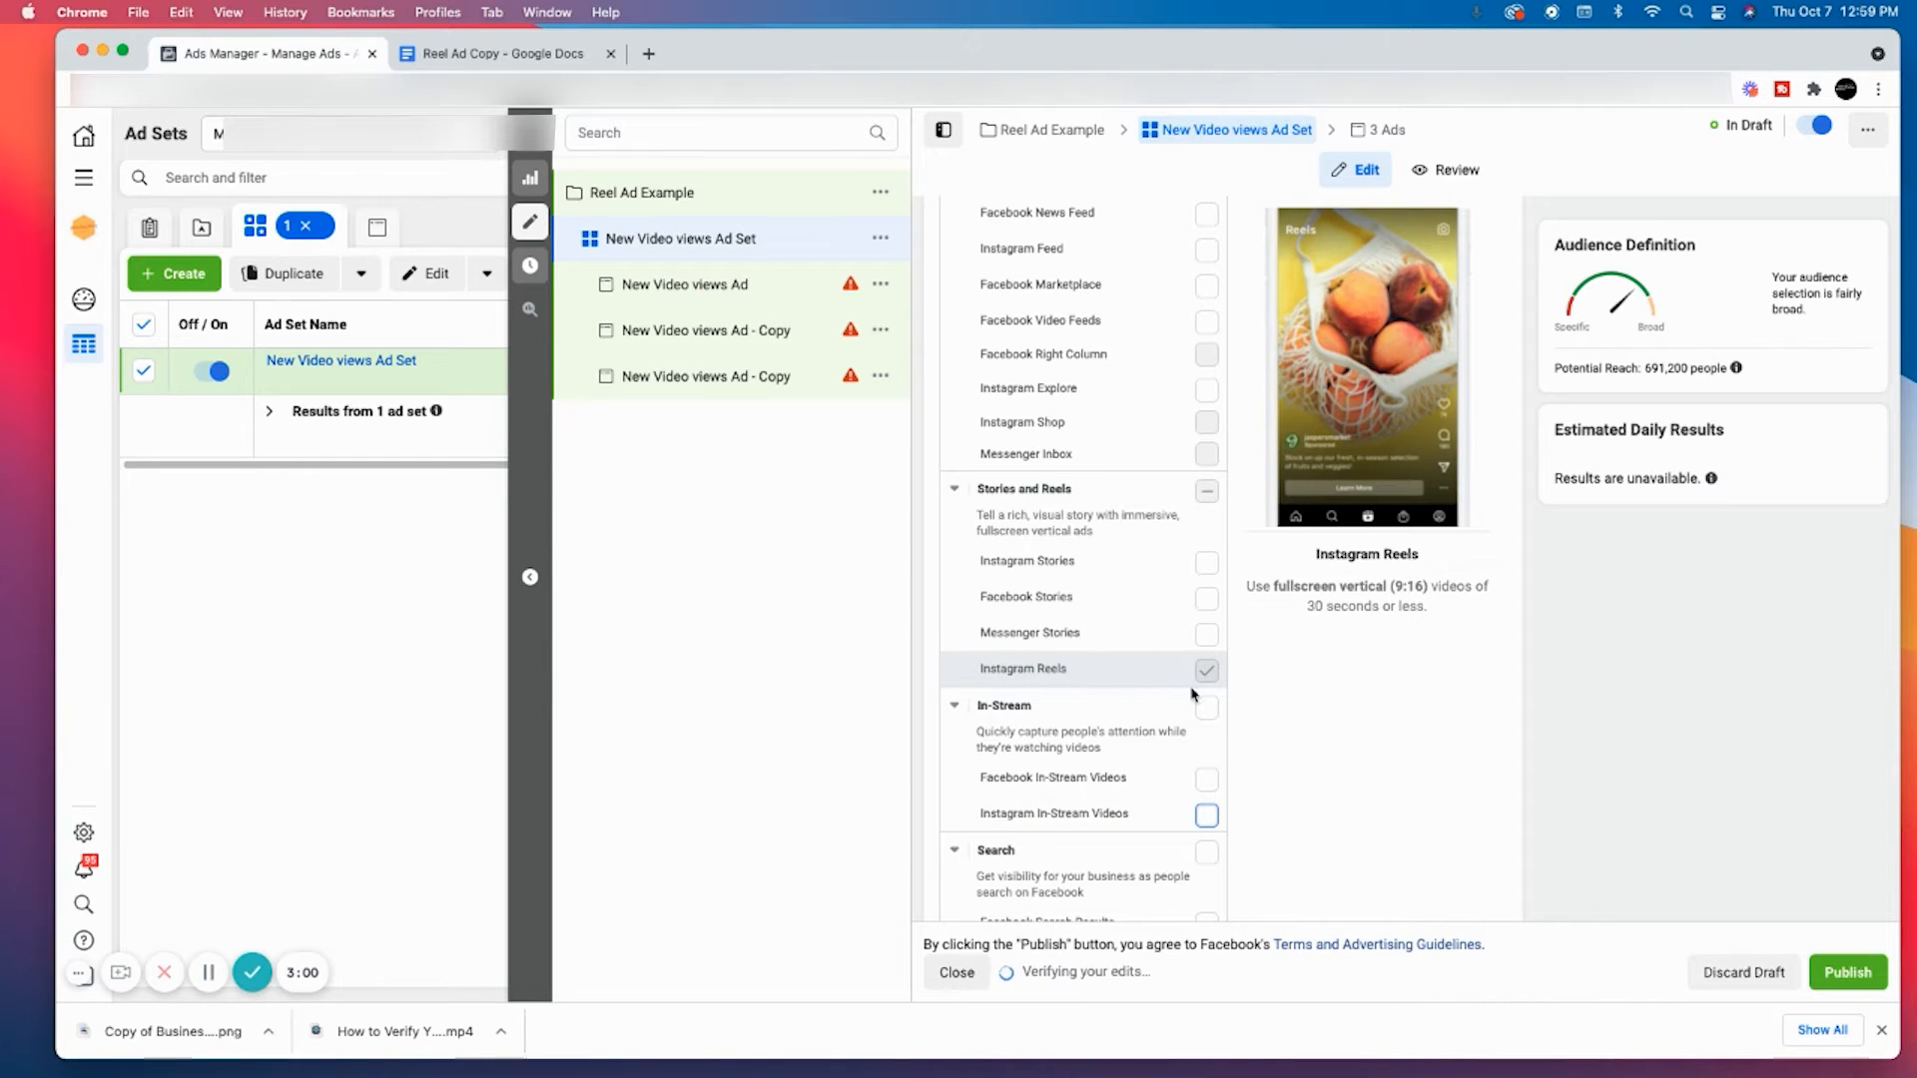
pyautogui.scroll(4, 1239, 684)
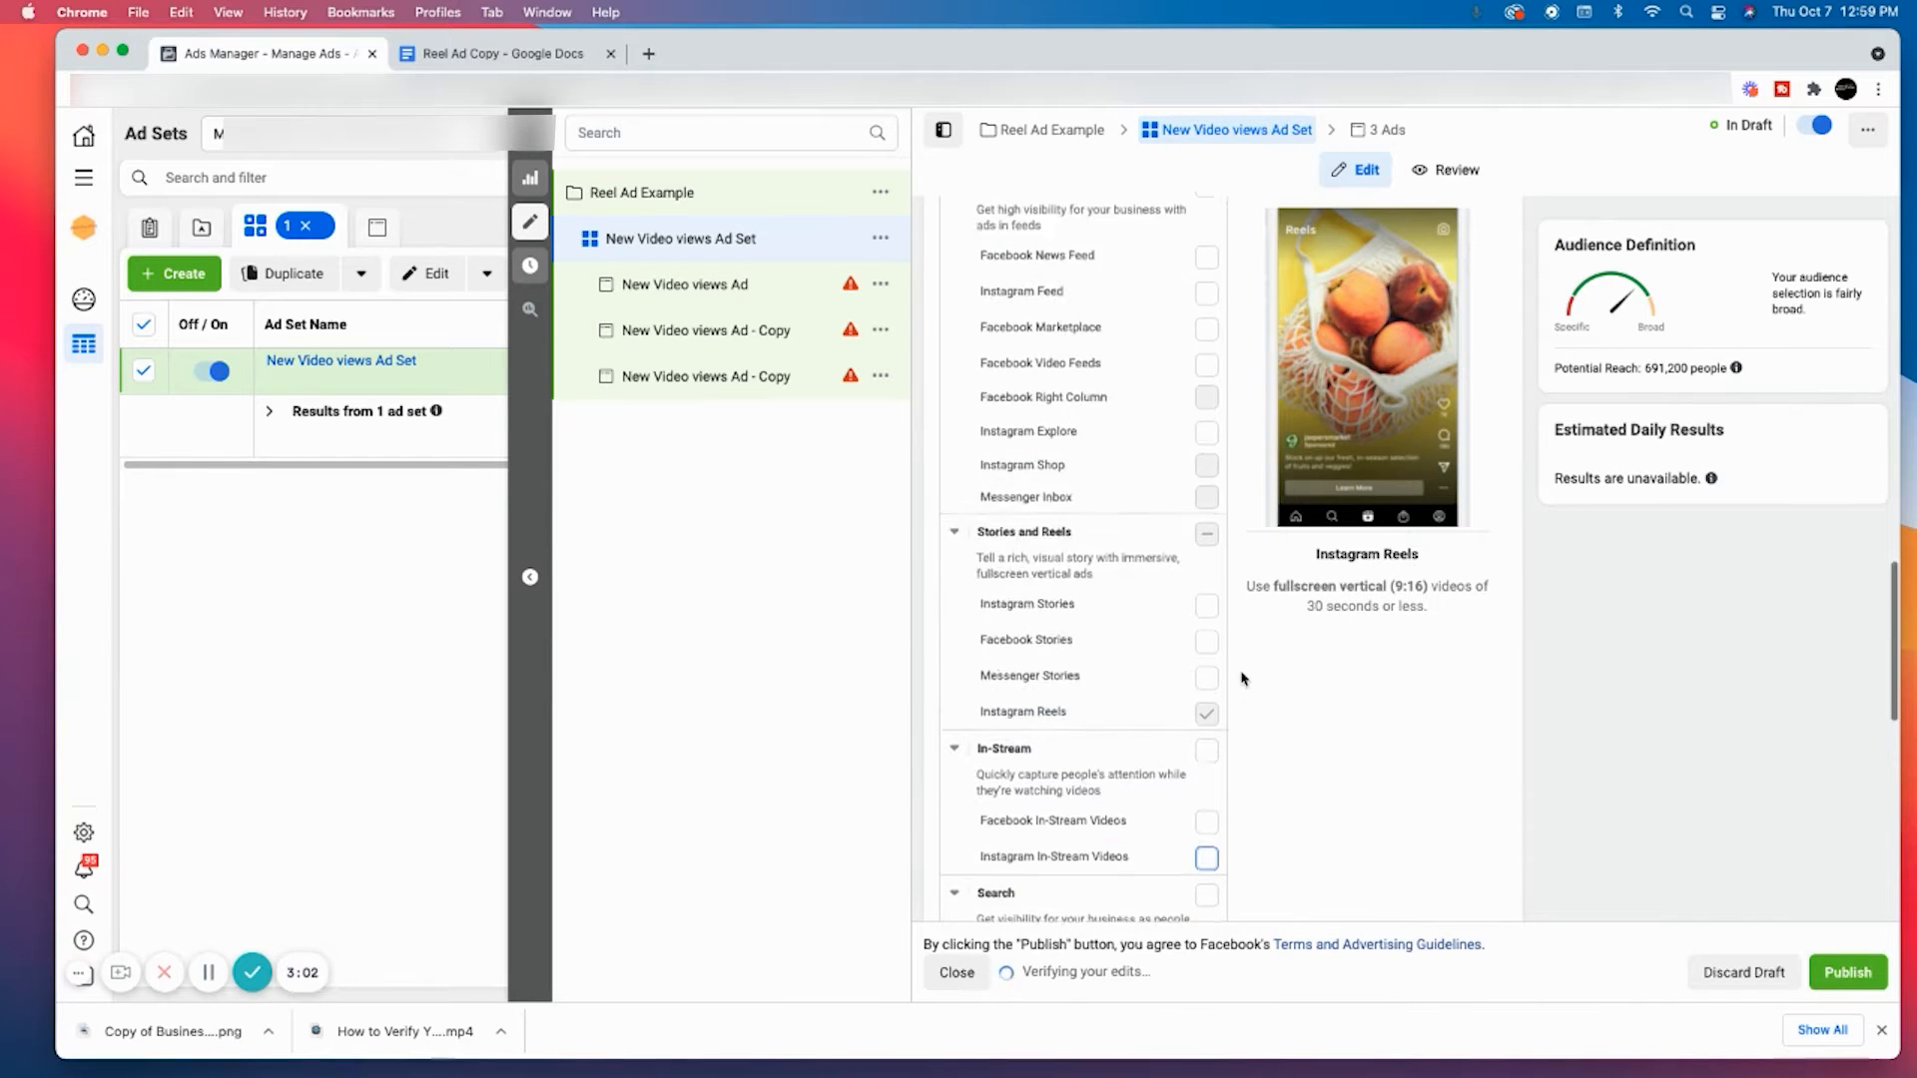
pyautogui.scroll(2, 1243, 679)
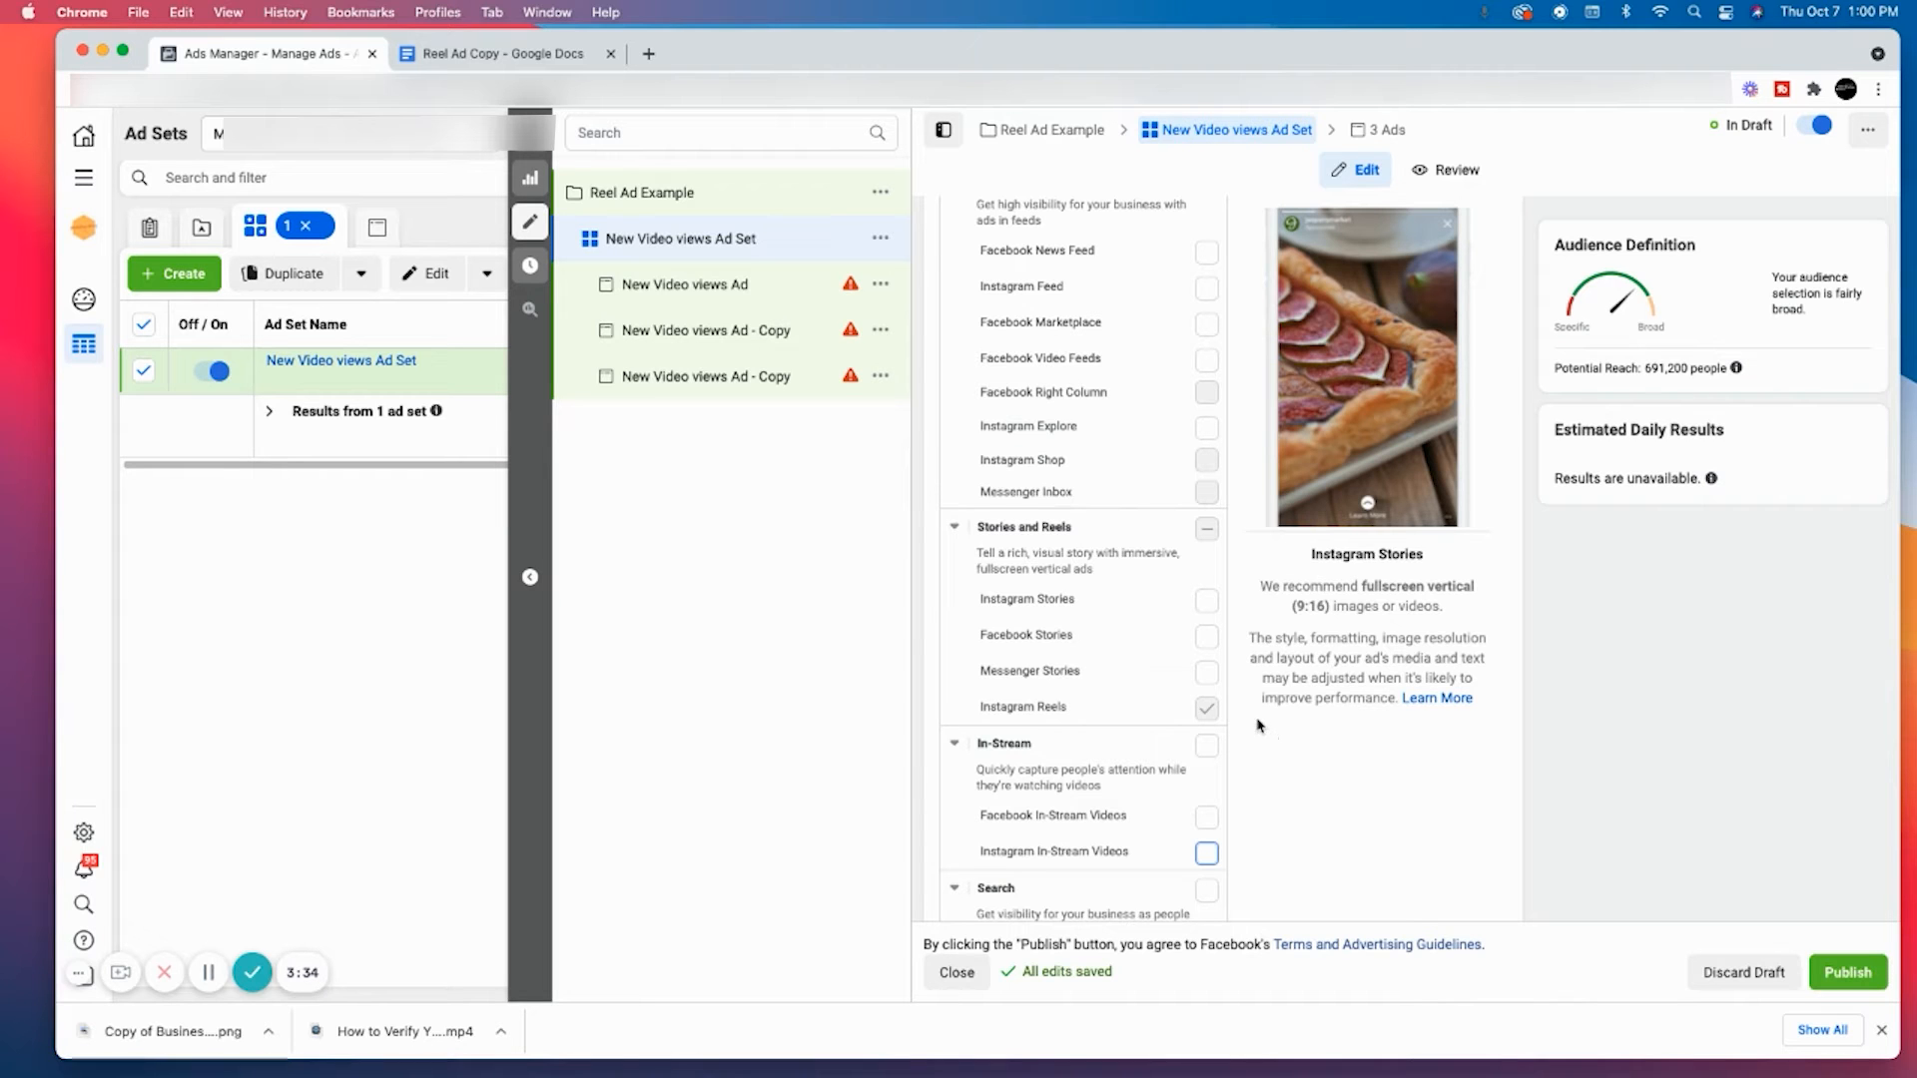
pyautogui.moveTo(1228, 721)
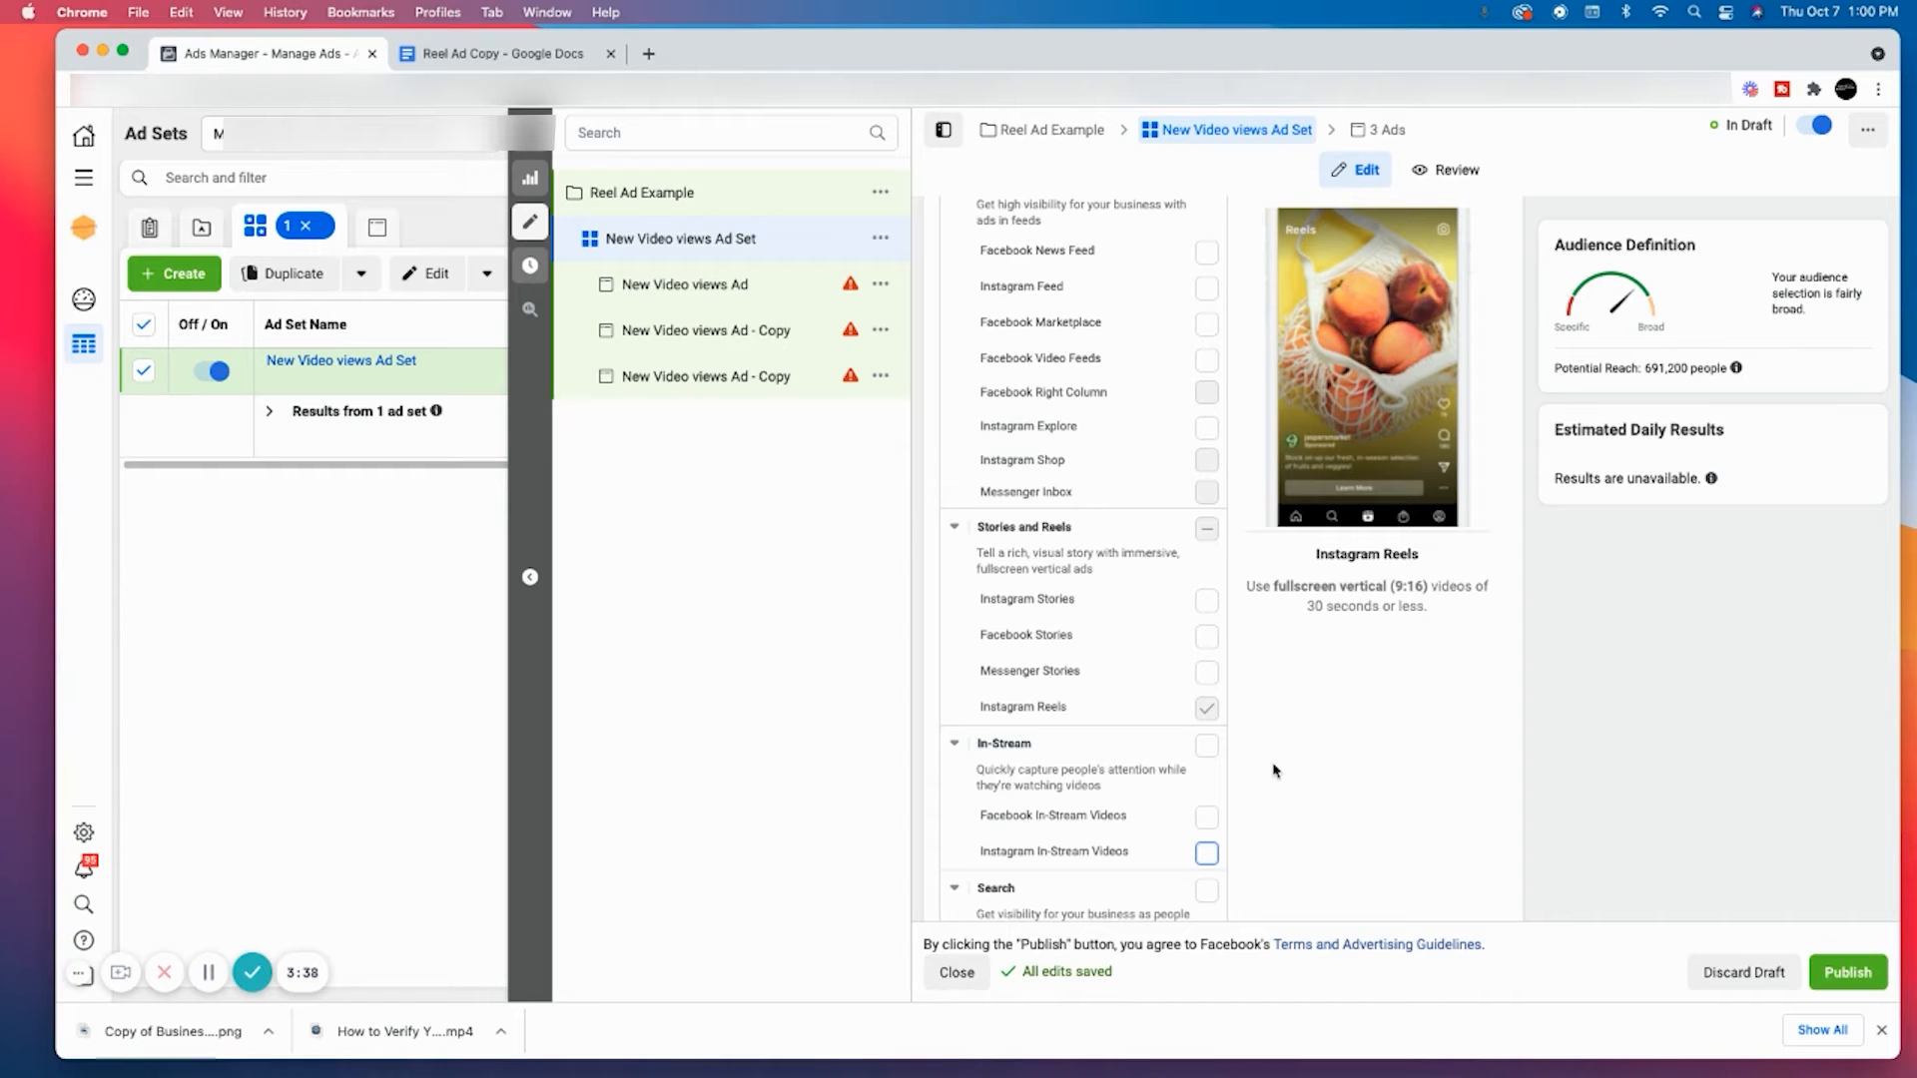
# - Rename the ad set by copying its saved audience's name, "US 30-60 M/F Lead Gen + Online Advertising"
pyautogui.scroll(10, 1275, 771)
pyautogui.scroll(5, 1274, 764)
pyautogui.moveTo(1334, 555); pyautogui.dragTo(960, 556)
pyautogui.press('super+c')
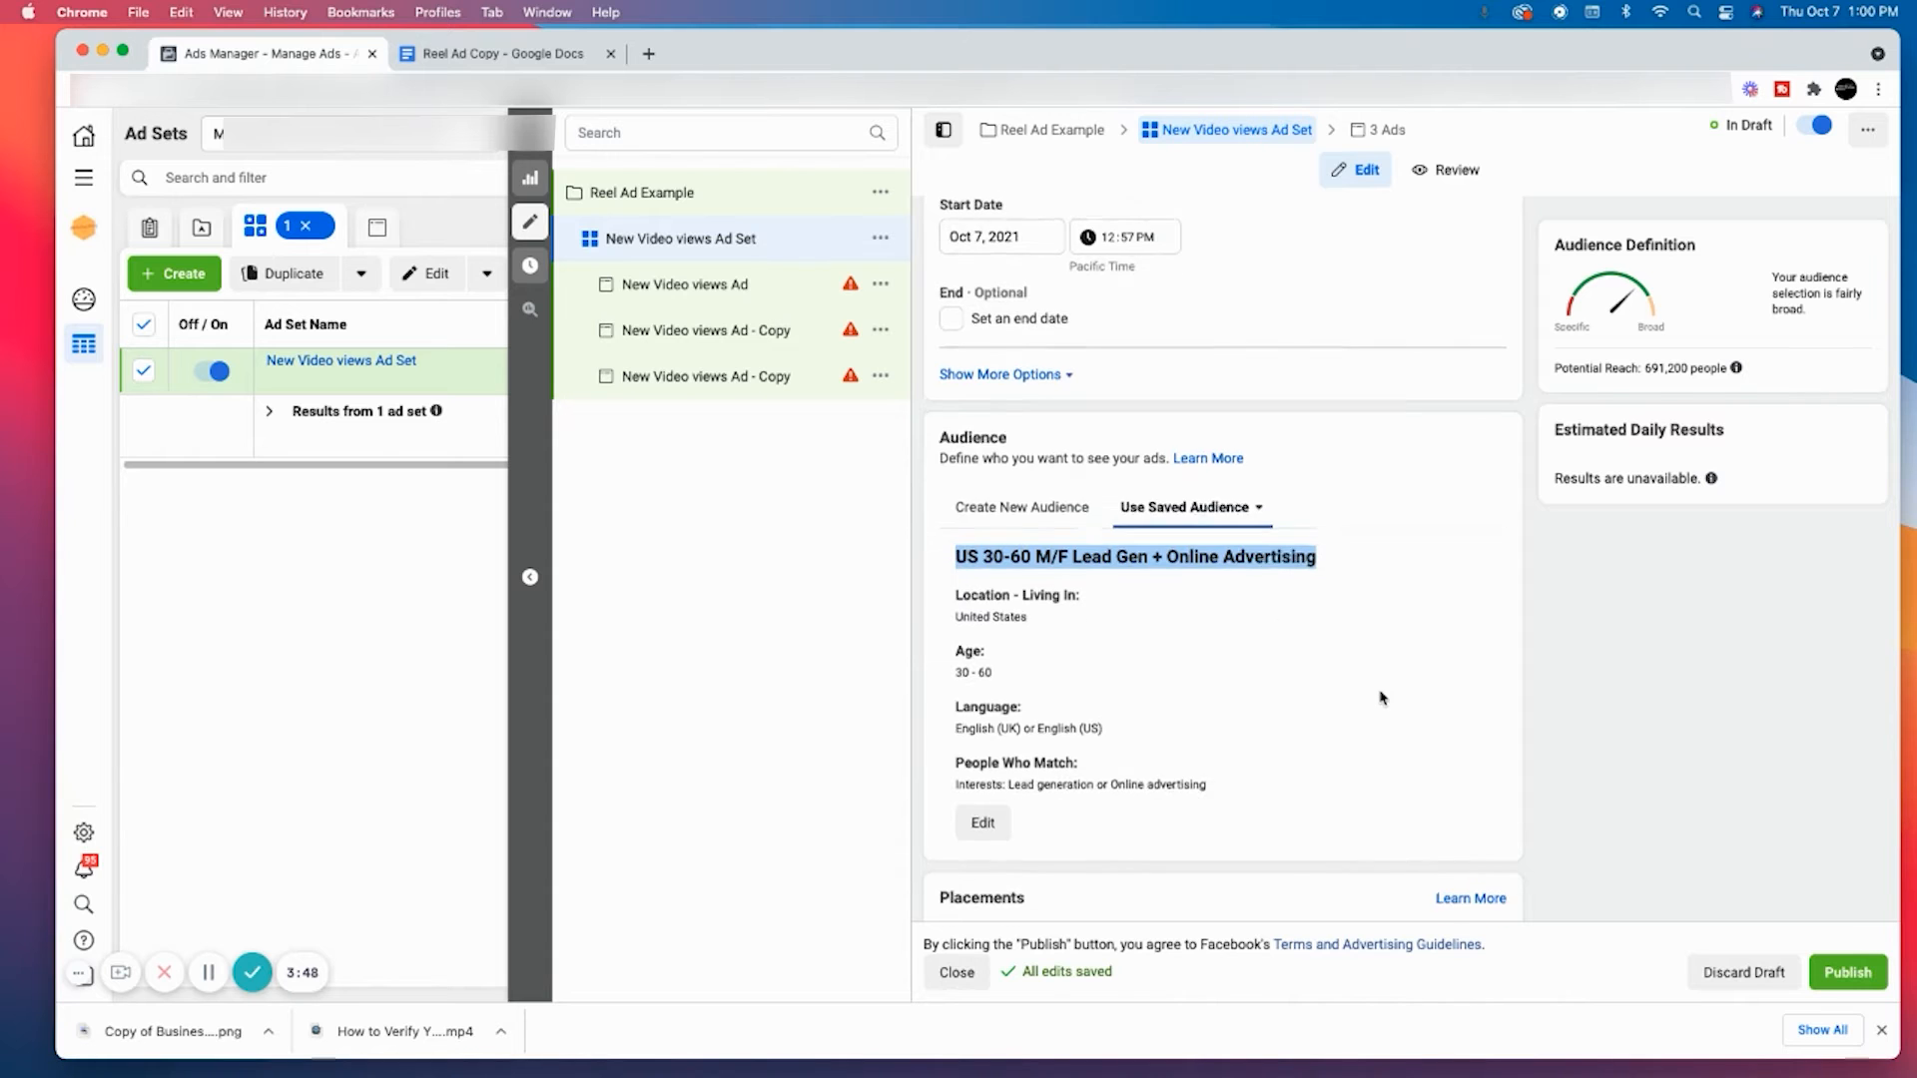
pyautogui.scroll(5, 1388, 697)
pyautogui.click(1178, 279)
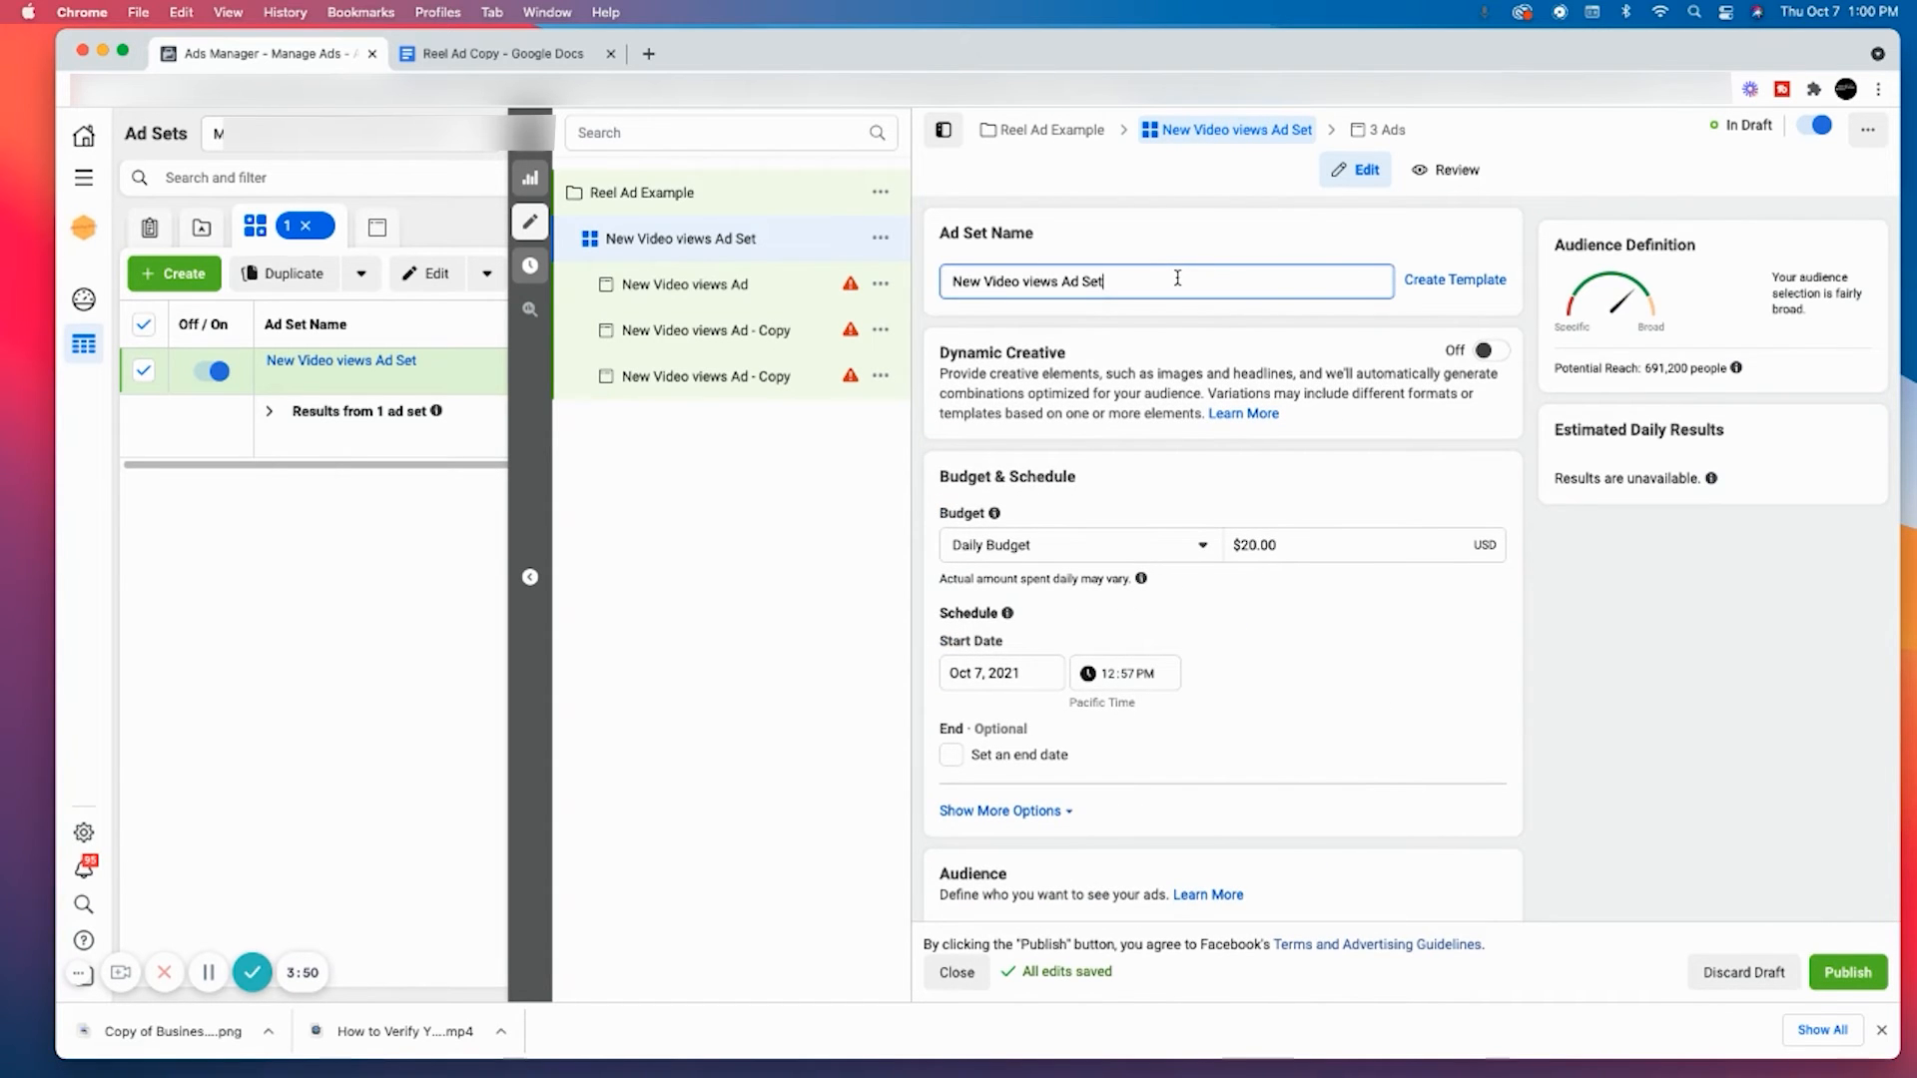
pyautogui.press('super+a')
pyautogui.press('super+v')
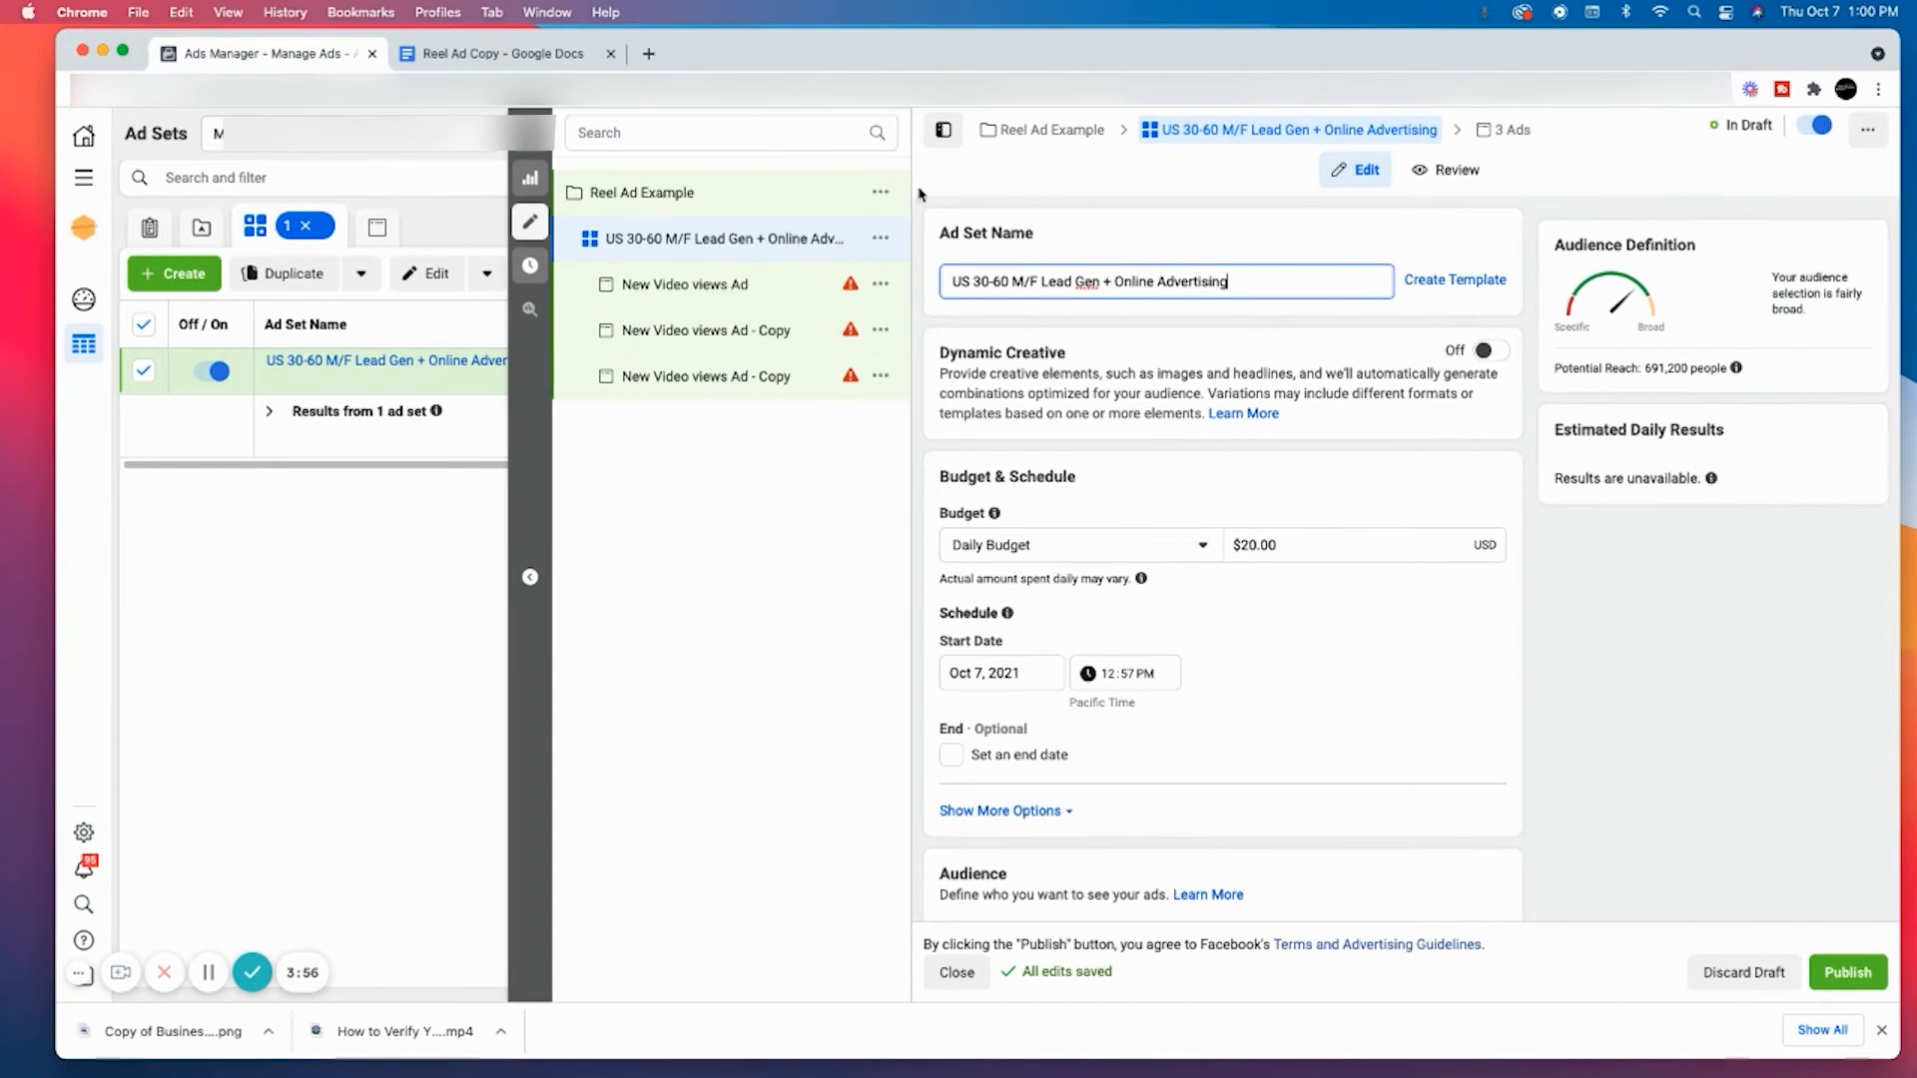
# - Add the "Regain FB Ad..." account video to the original New Video views Ad, keeping the Original crop for Reels
pyautogui.click(699, 288)
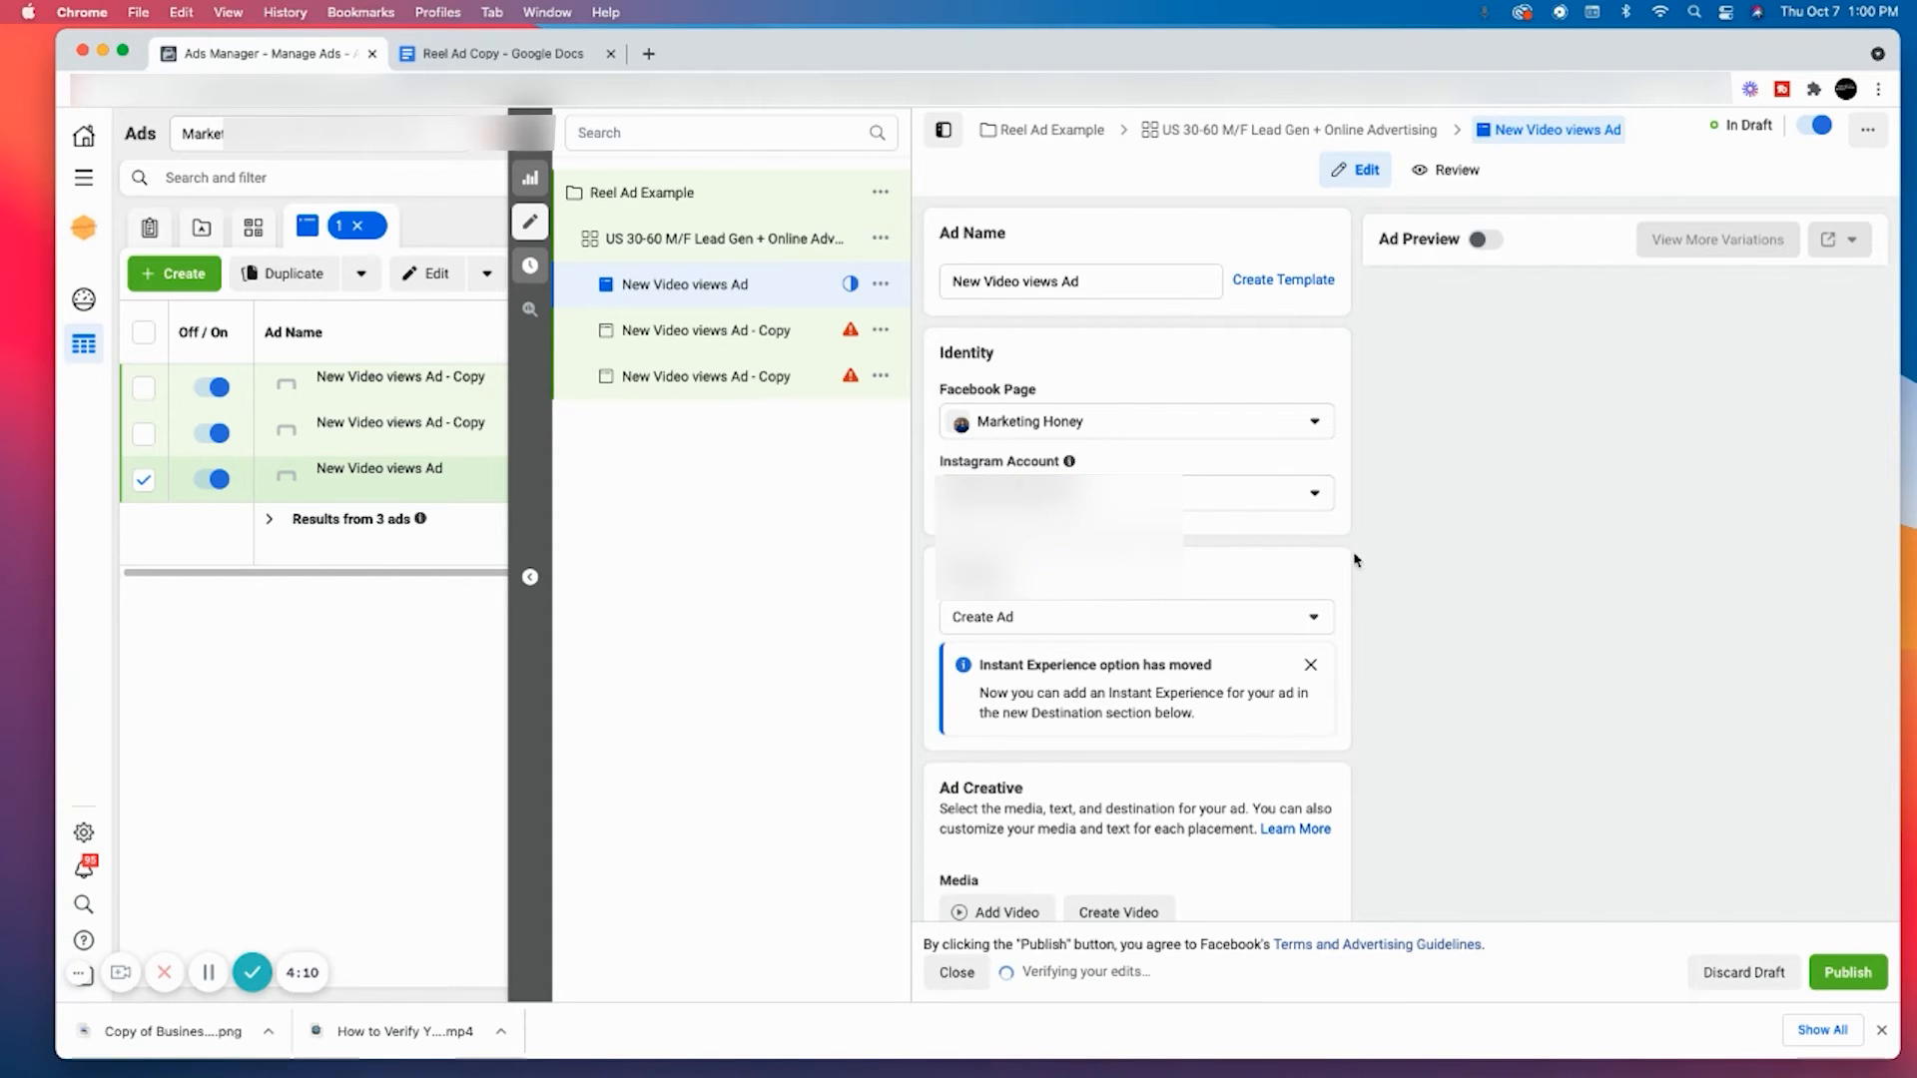
pyautogui.scroll(-4, 1355, 572)
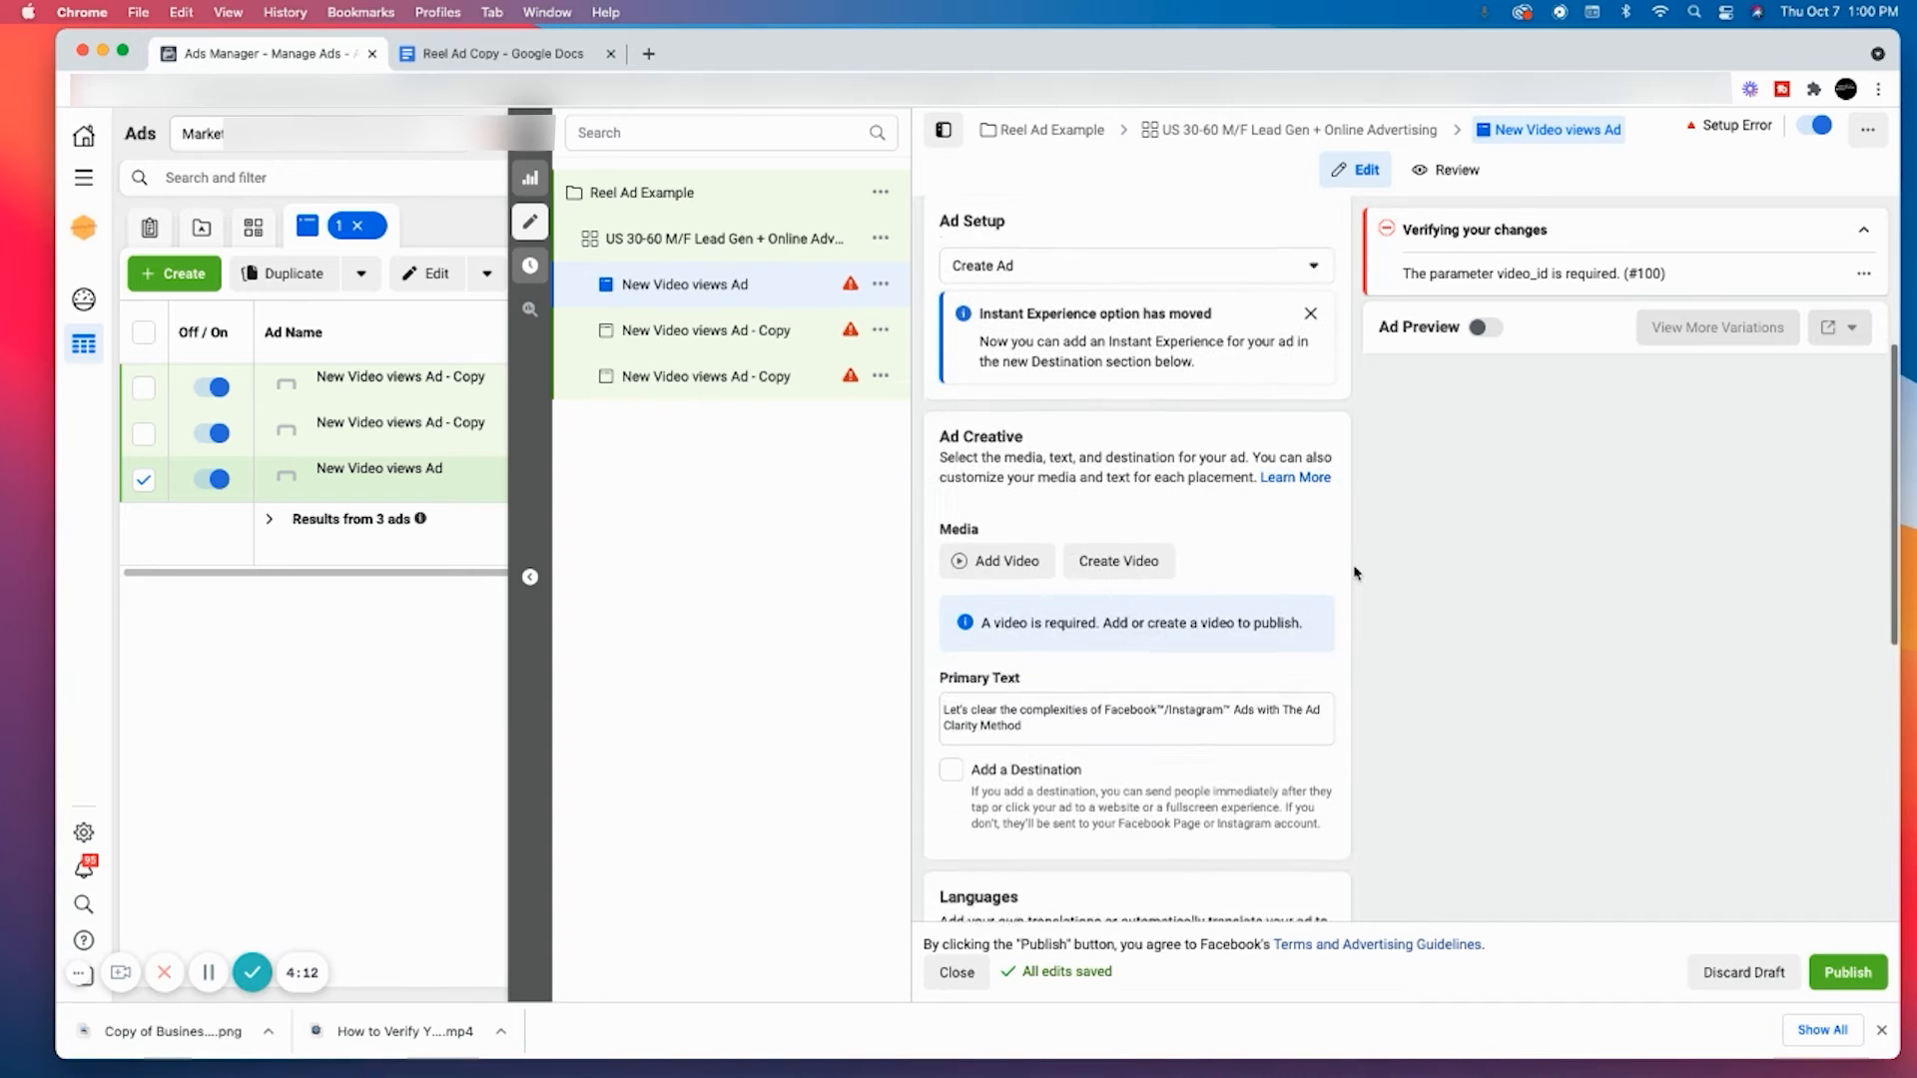
pyautogui.click(1012, 552)
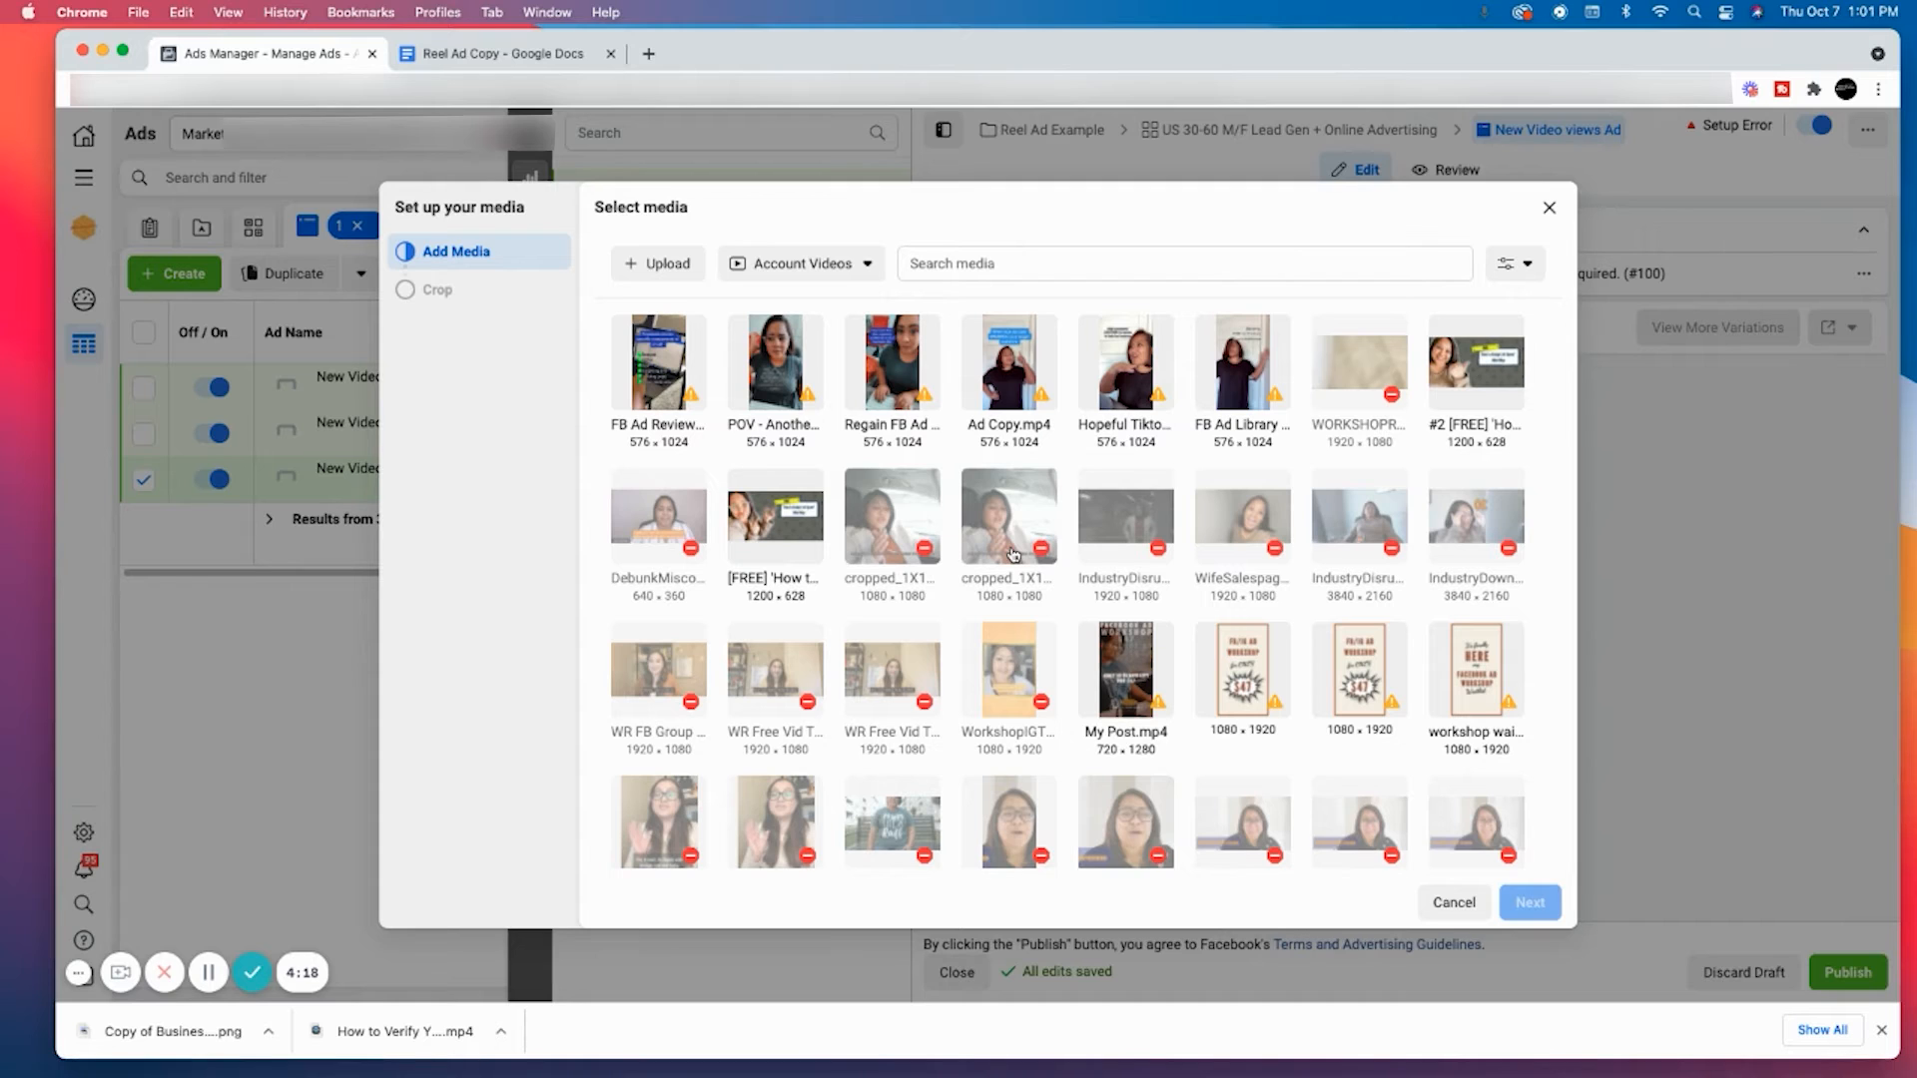
pyautogui.click(898, 383)
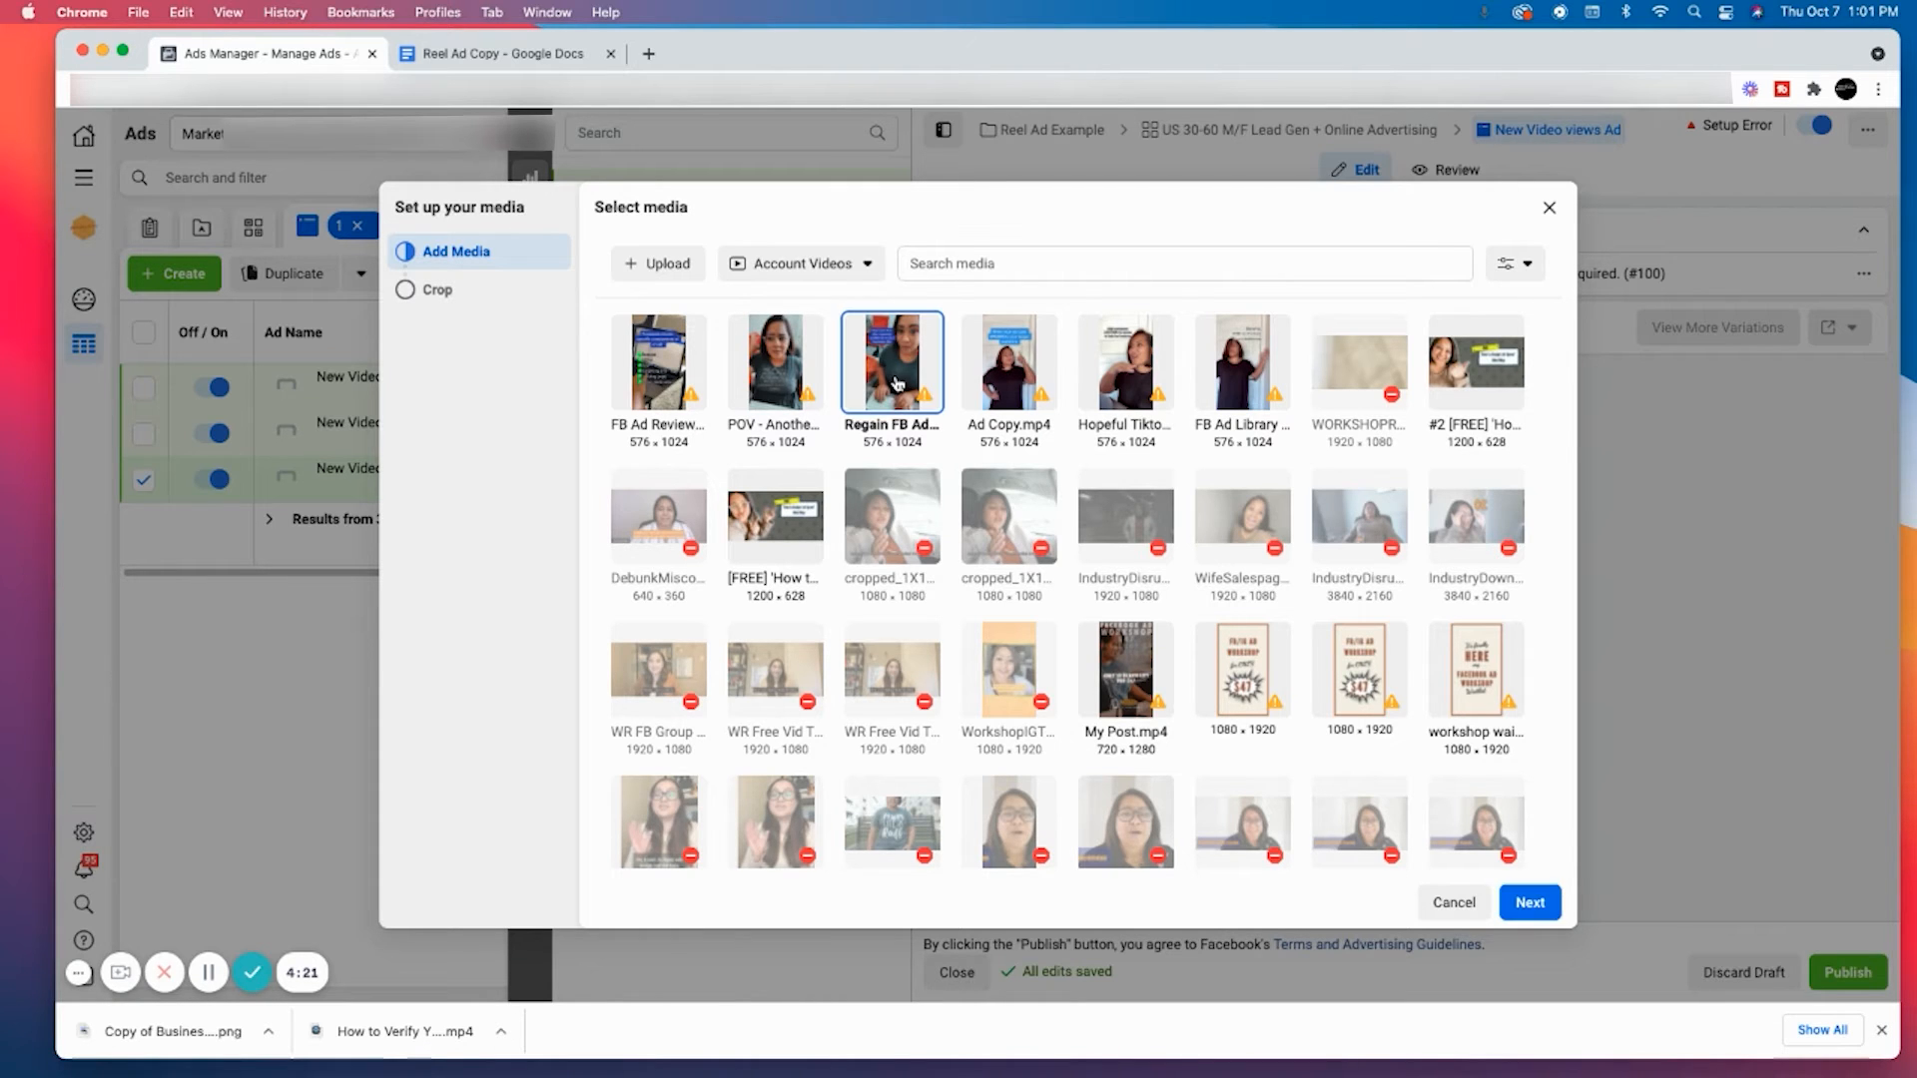
pyautogui.click(1531, 903)
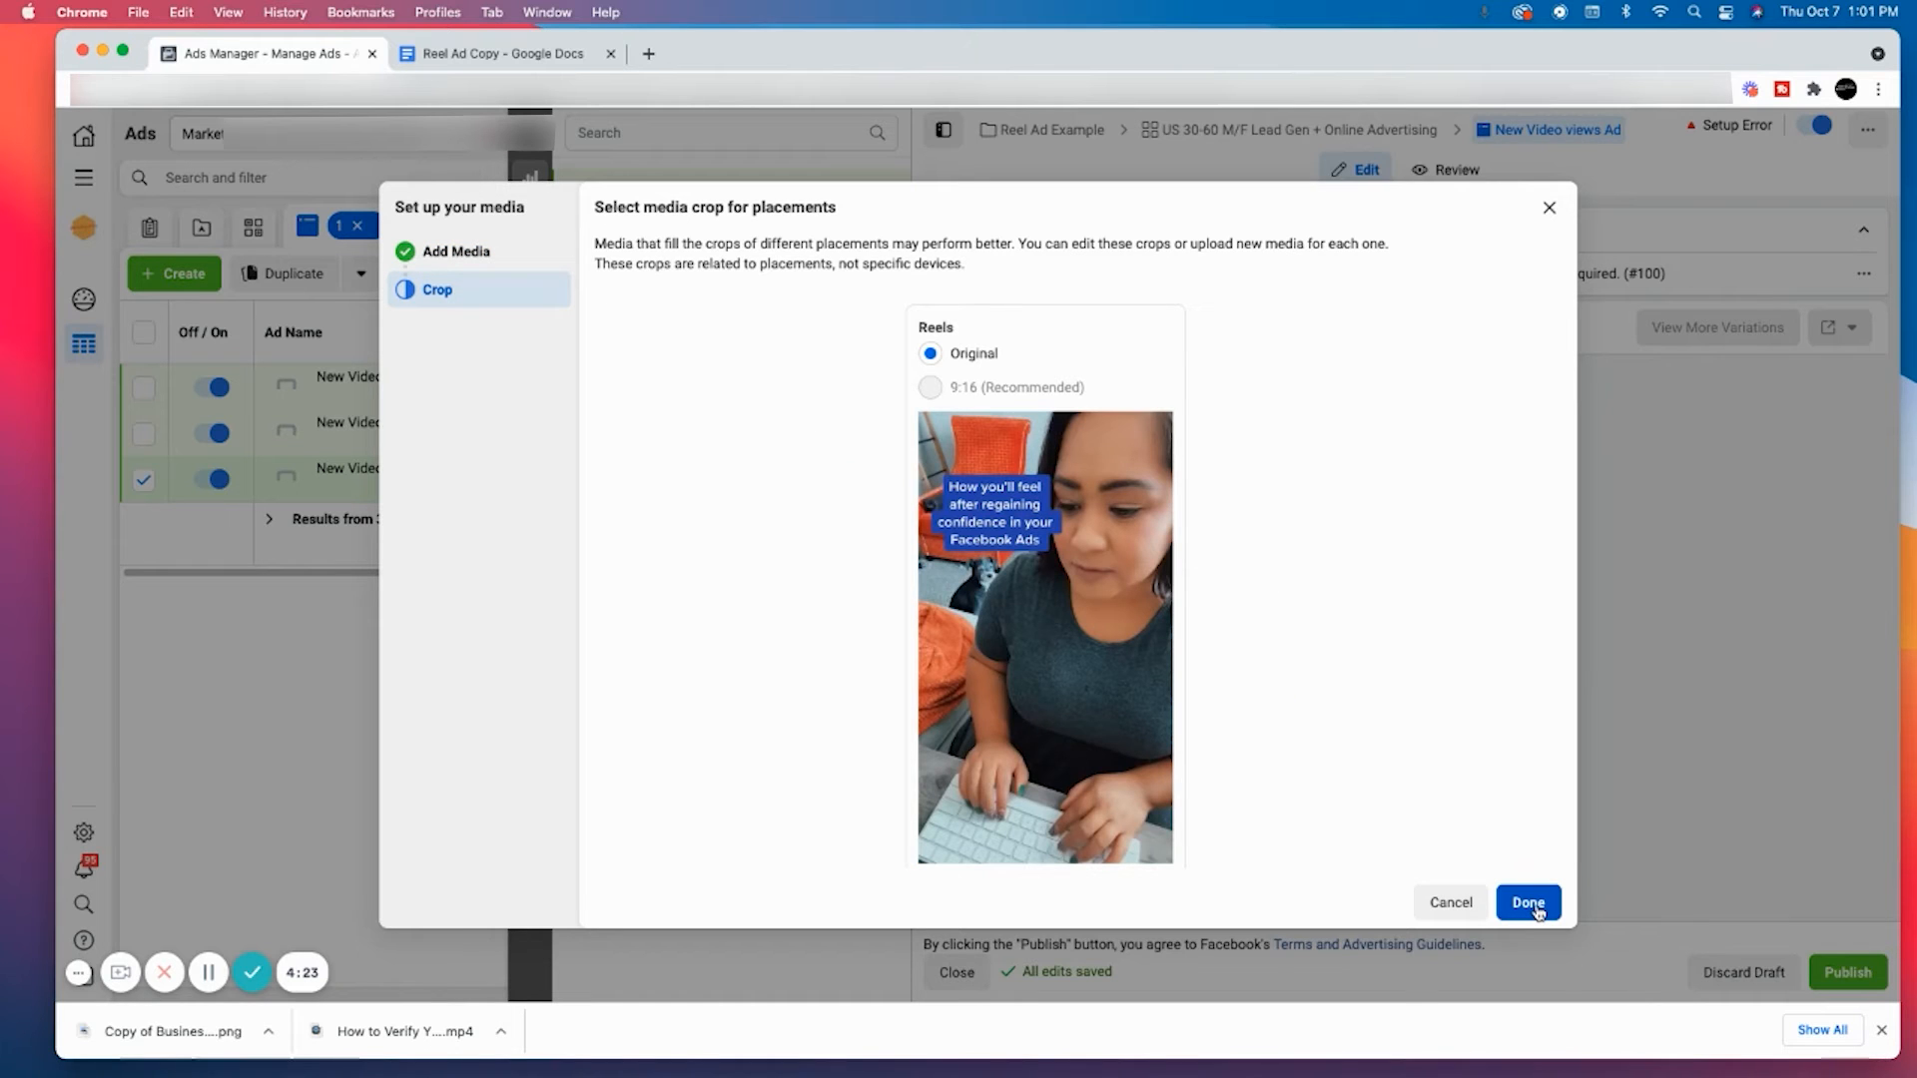
pyautogui.click(1547, 207)
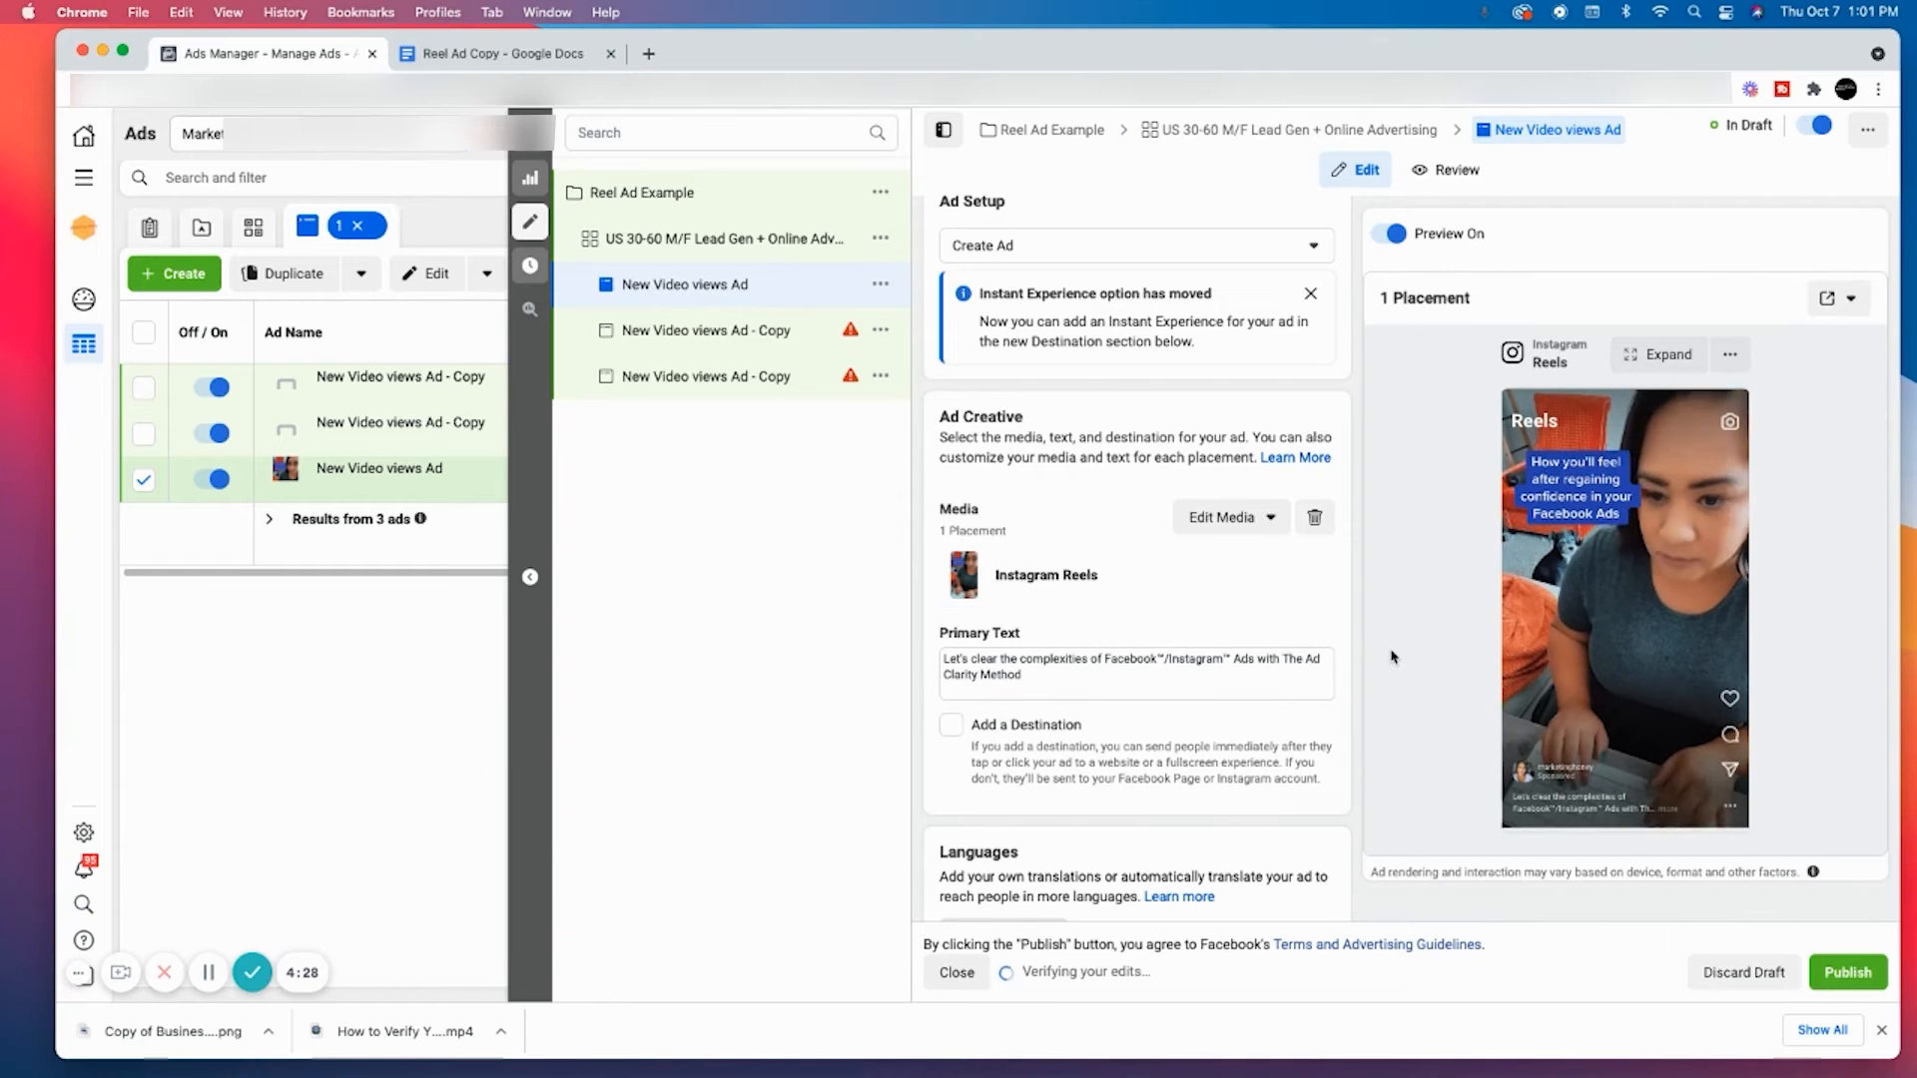
# - Clear the prefilled primary text of the original New Video views Ad
pyautogui.click(1046, 687)
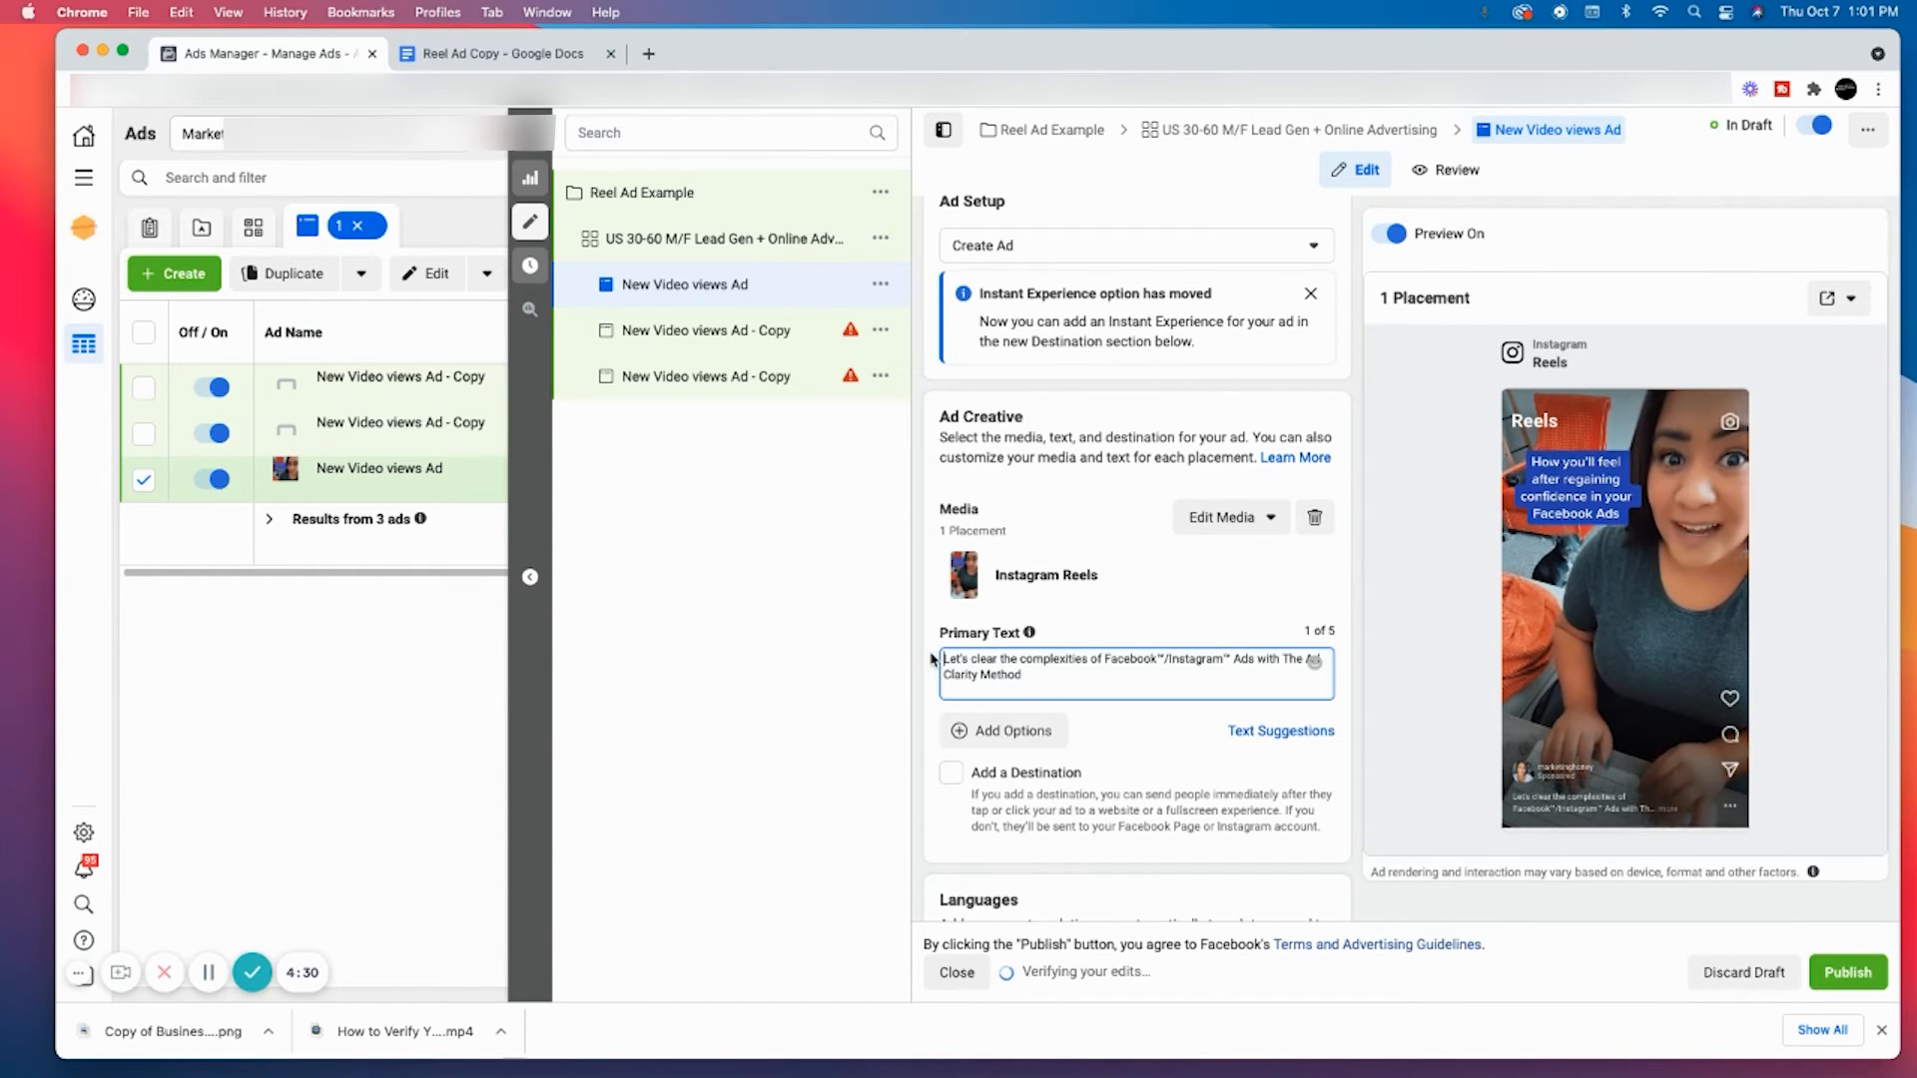
pyautogui.moveTo(1047, 689); pyautogui.dragTo(978, 662)
pyautogui.scroll(1, 978, 663)
pyautogui.click(1006, 679)
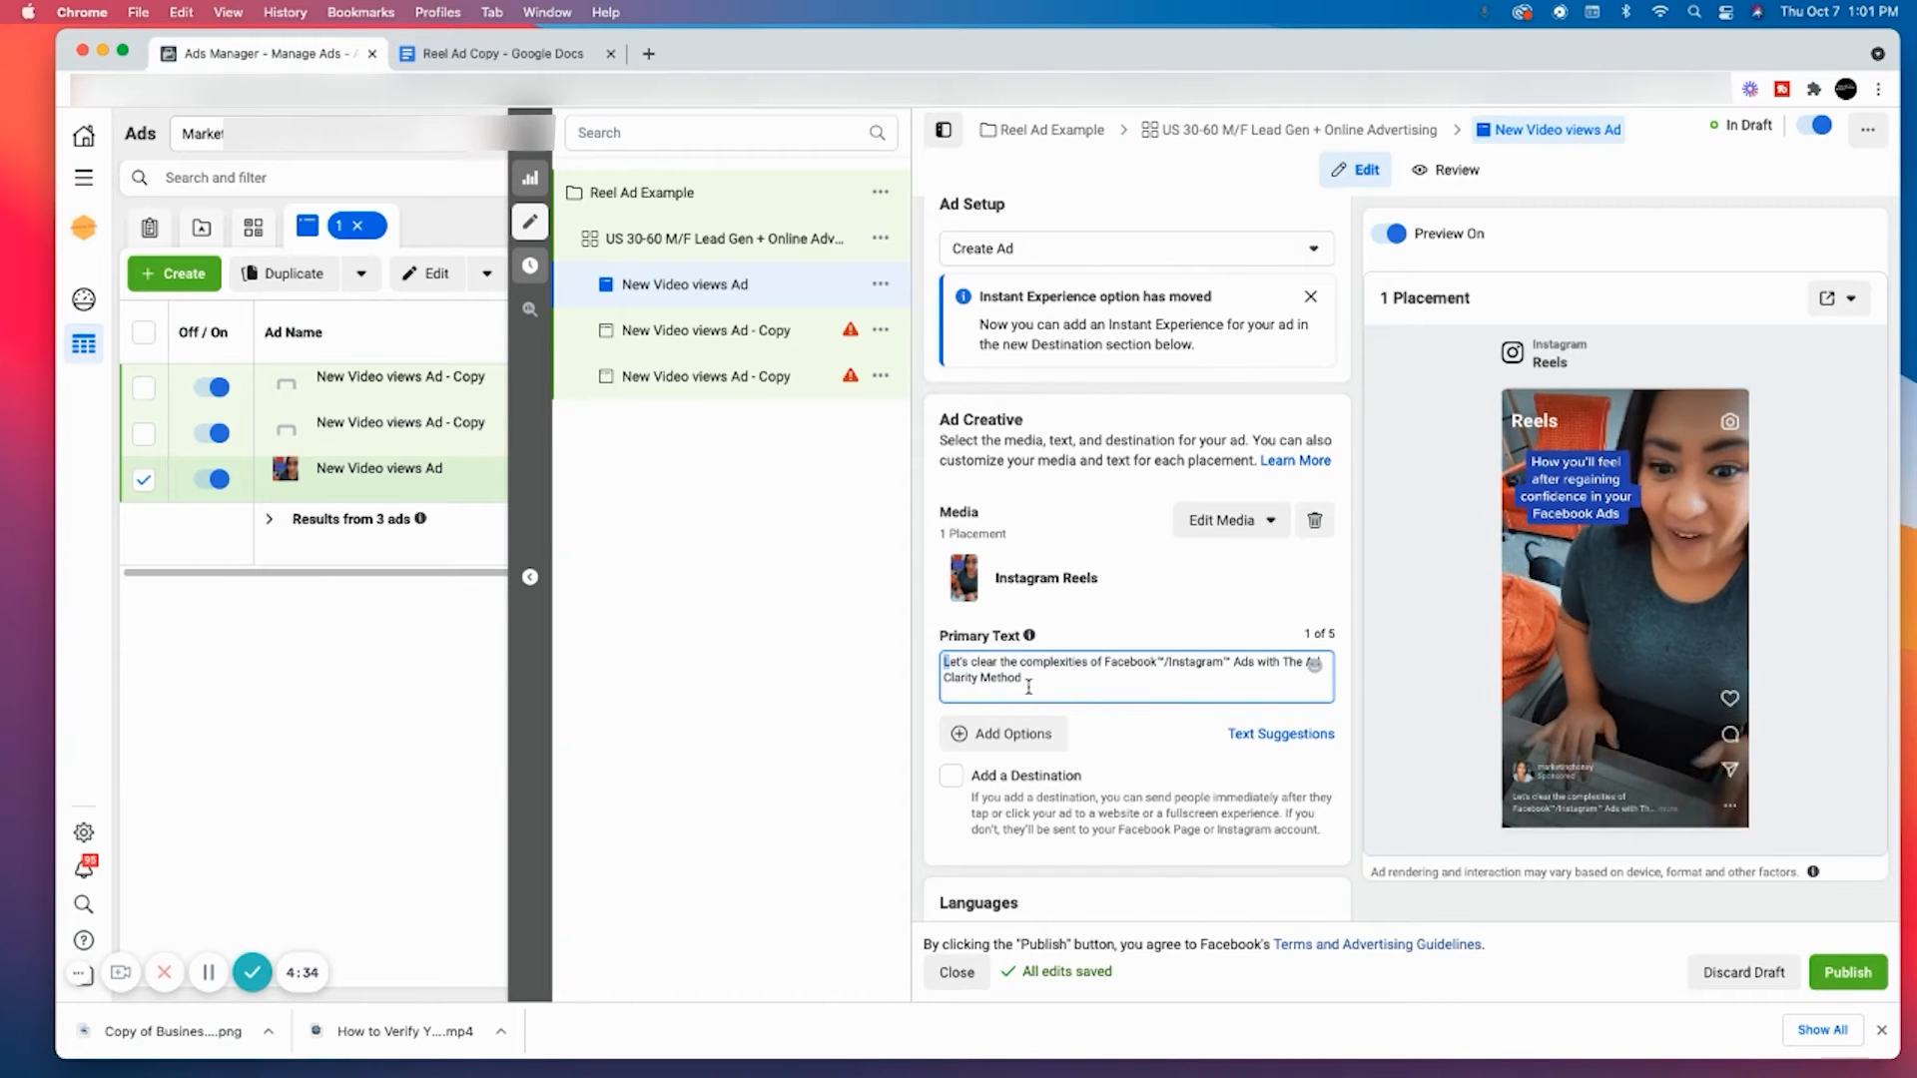
pyautogui.moveTo(1022, 684); pyautogui.dragTo(942, 668)
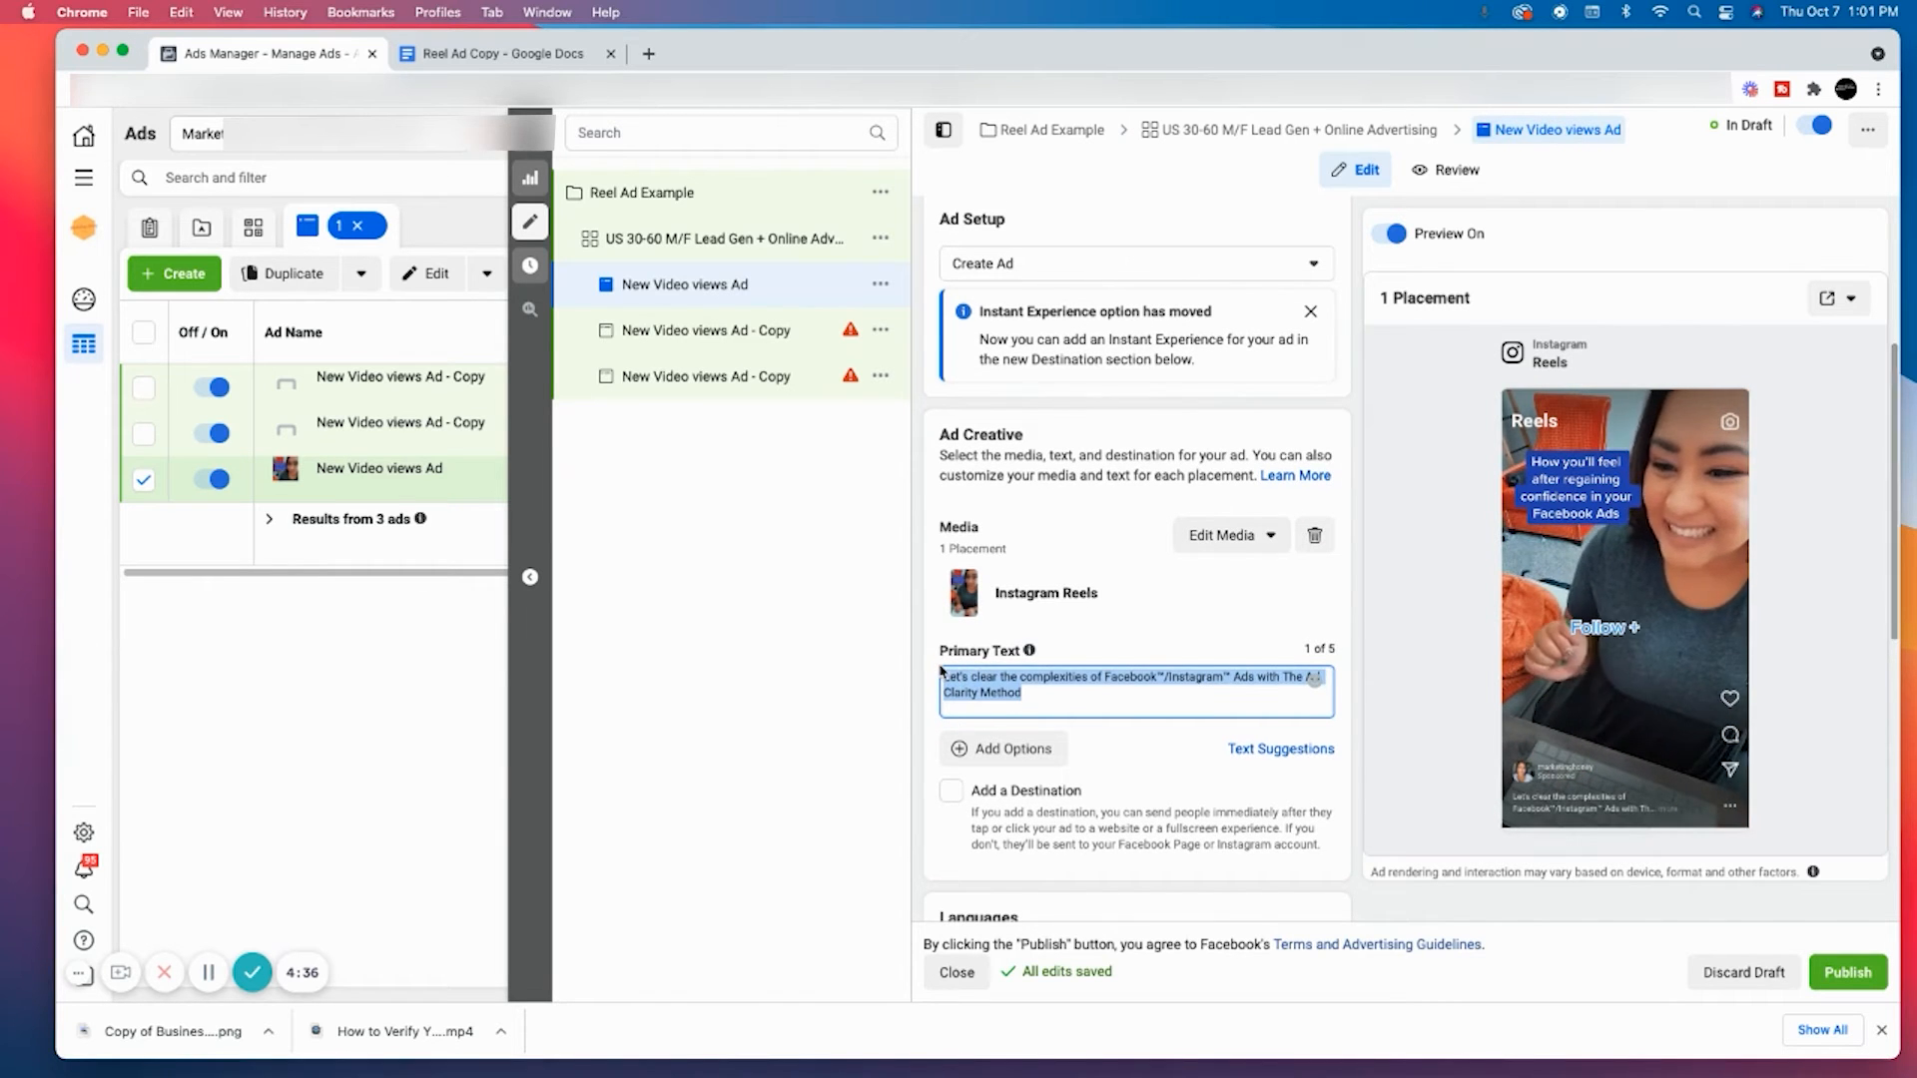
pyautogui.press('BackSpace')
# - Copy the "Are your Facebook Ads EFFECTIVE?" copy with its hashtags from the Reel Ad Copy document into the ad's primary text, without a trailing blank line
pyautogui.click(515, 54)
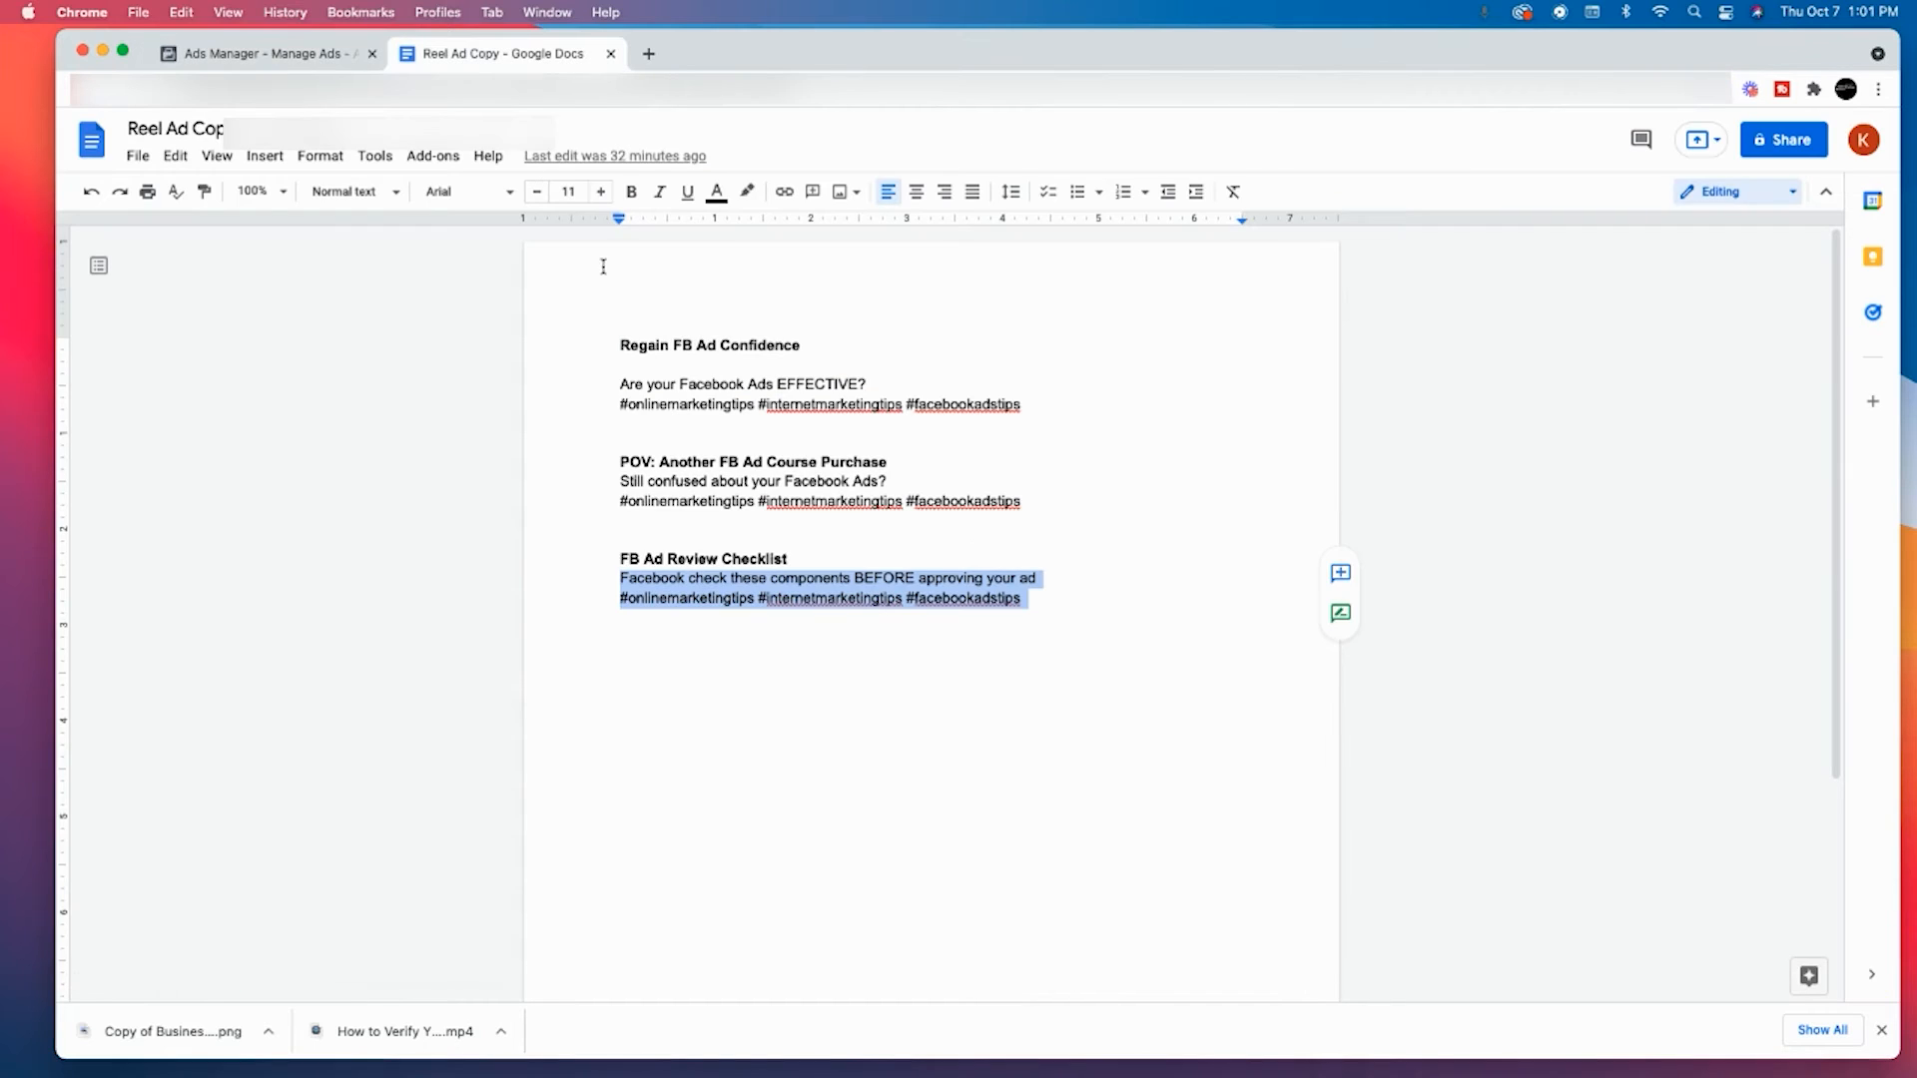
pyautogui.moveTo(610, 382); pyautogui.dragTo(1024, 404)
pyautogui.press('super+c')
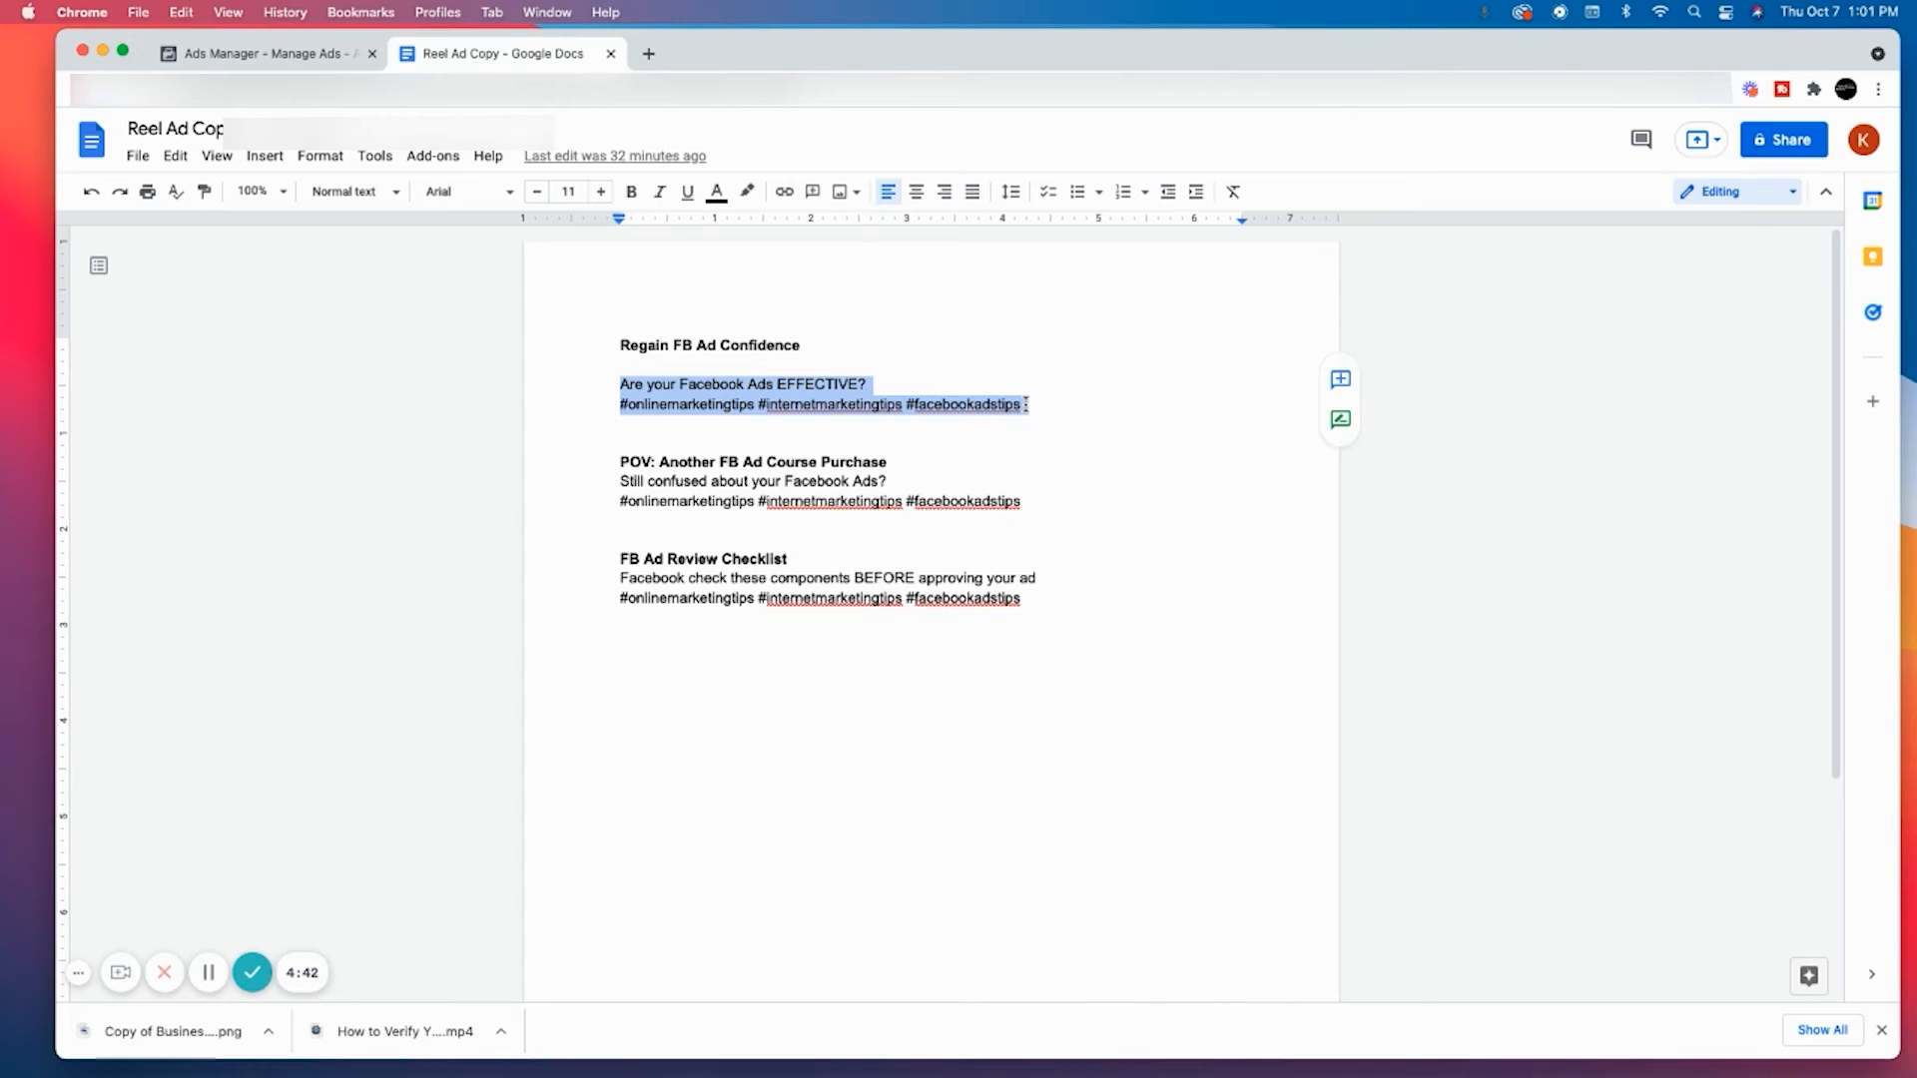
pyautogui.click(282, 52)
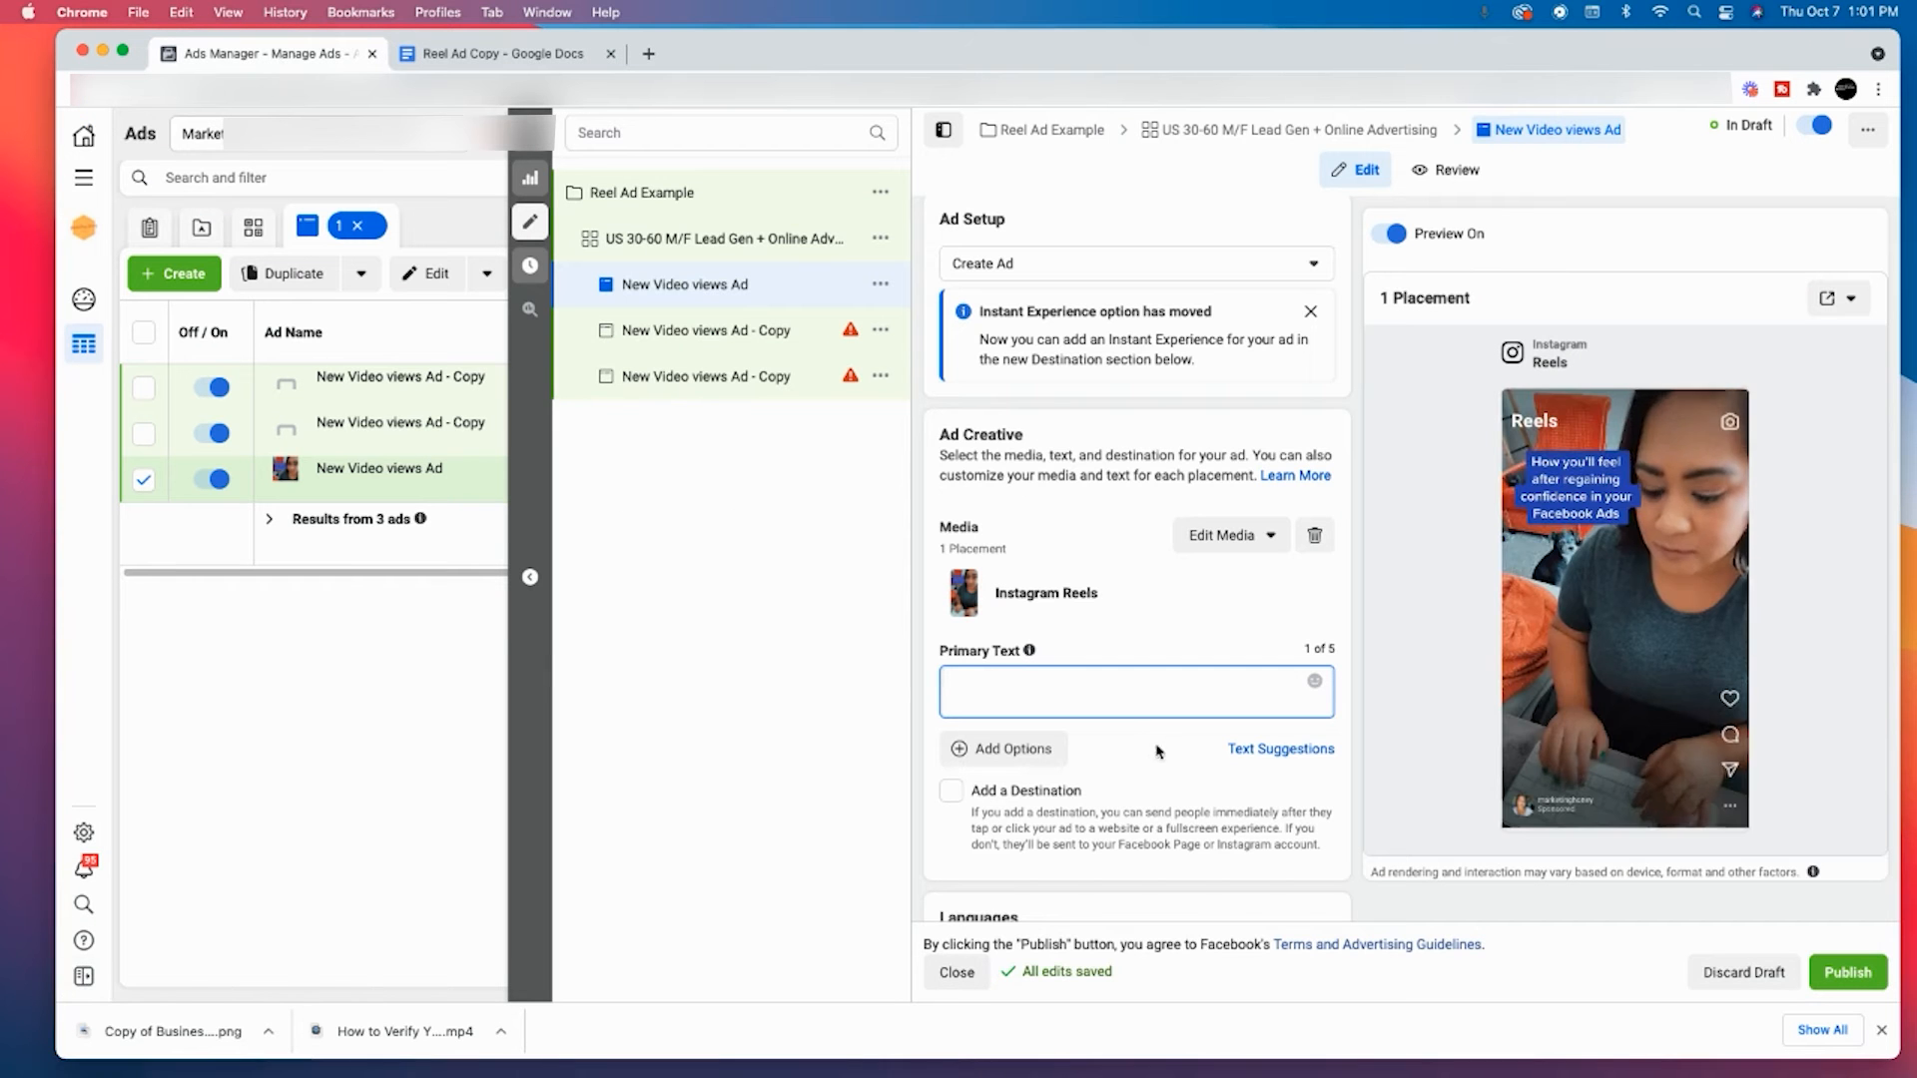
pyautogui.press('super+v')
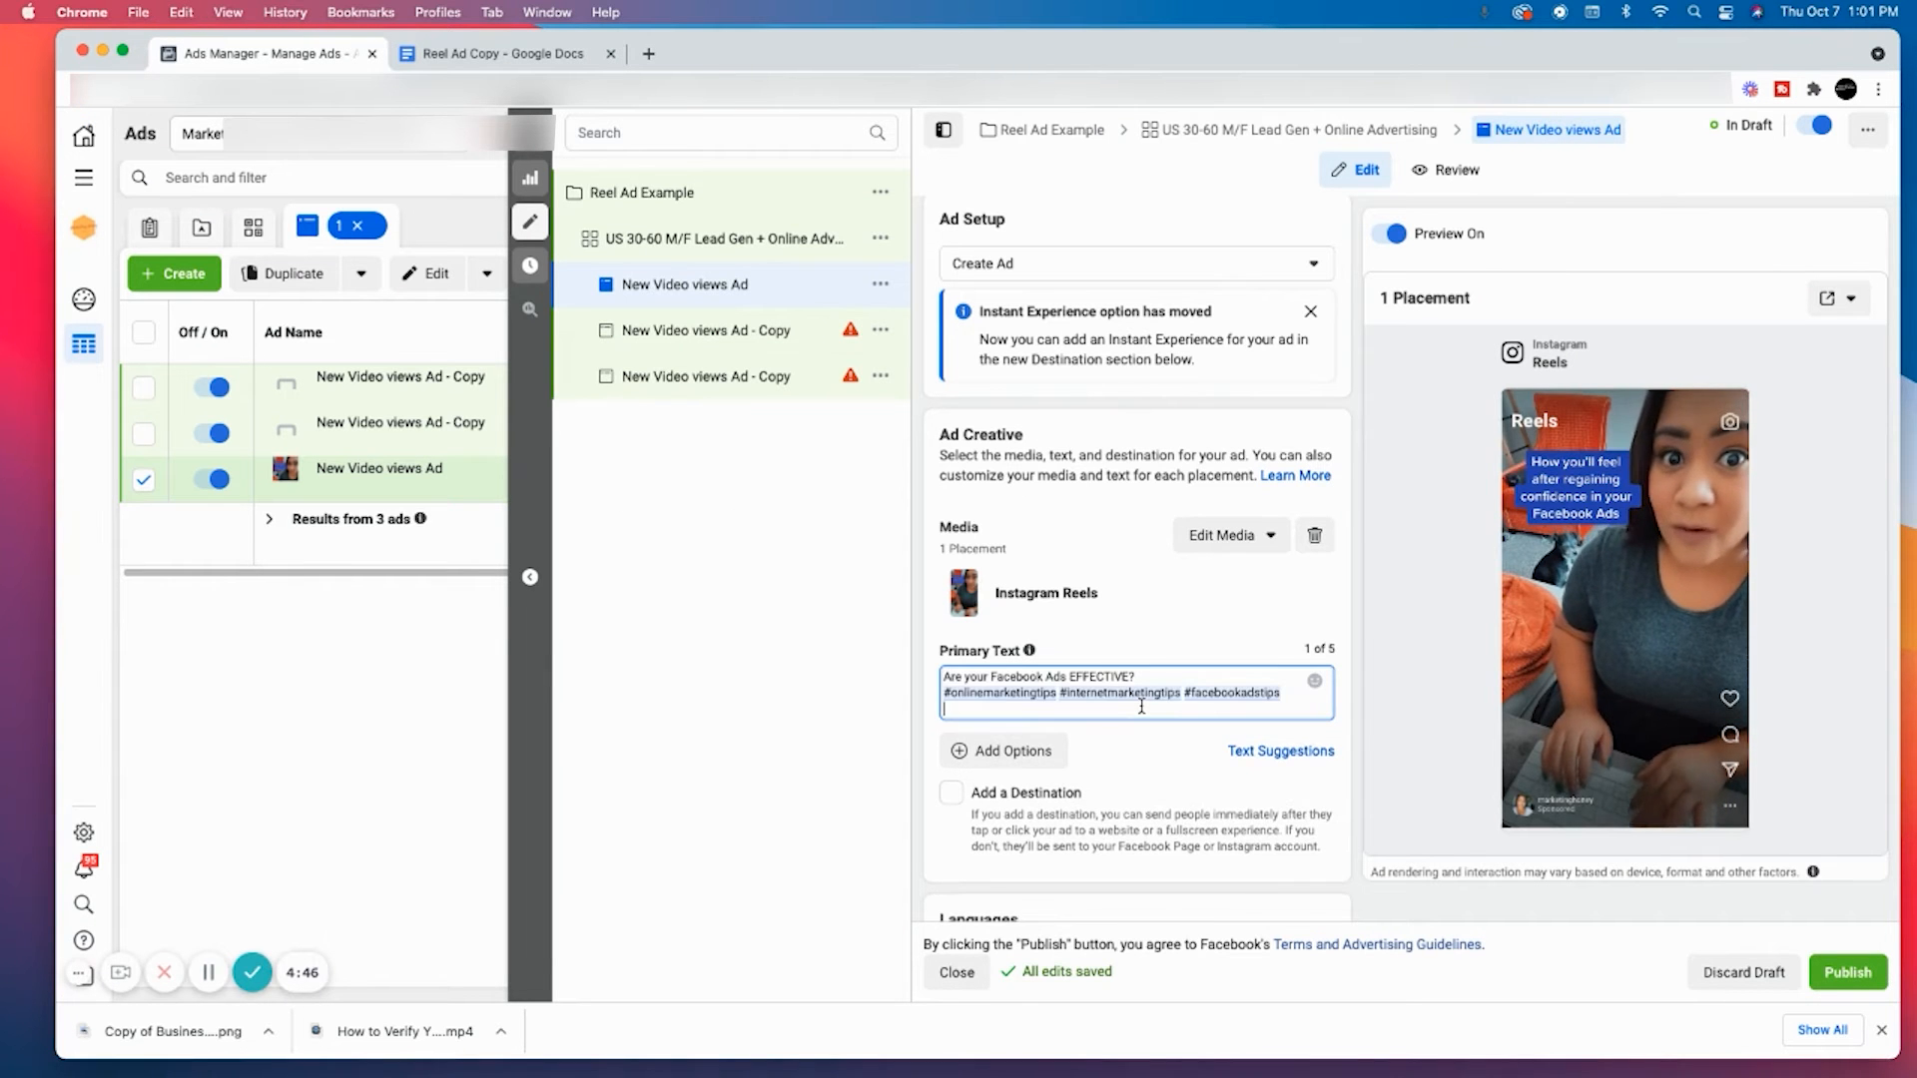
pyautogui.press('BackSpace')
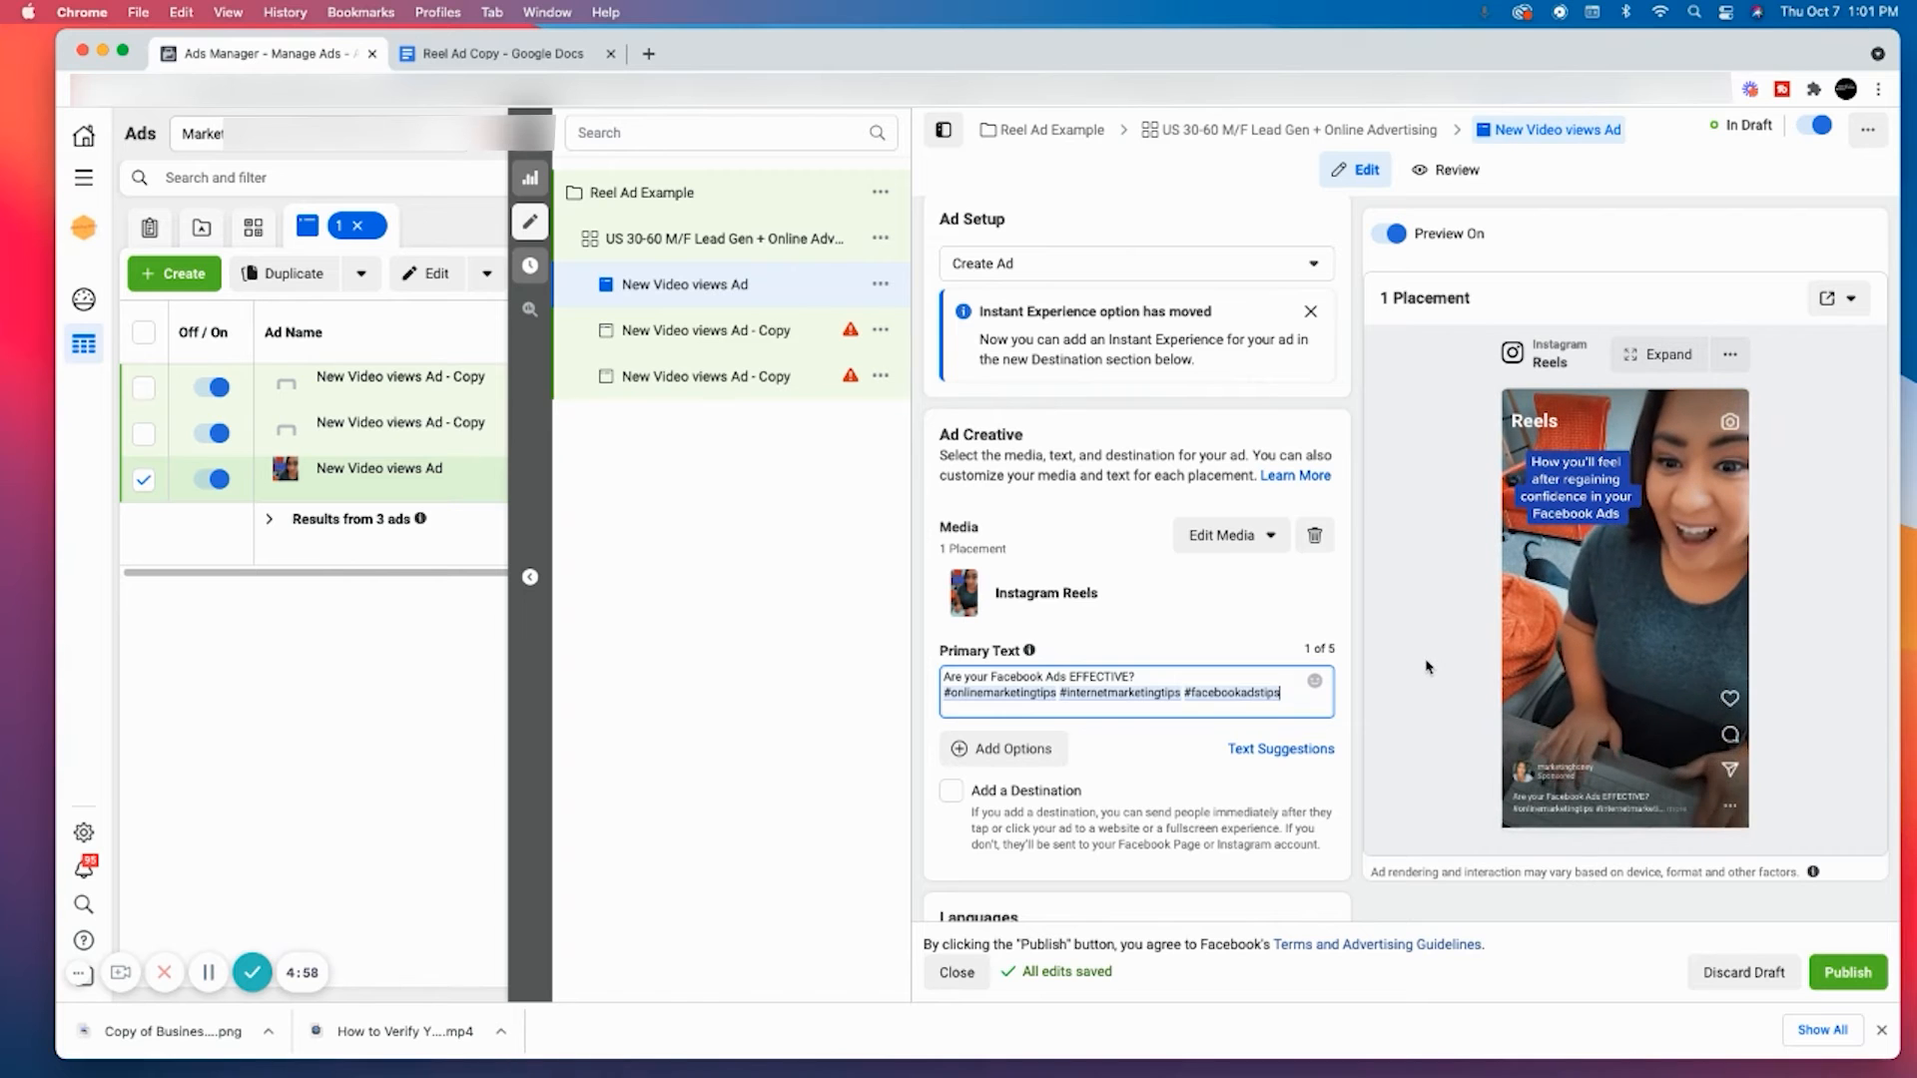
# - Rename the original New Video views Ad as "Regain FB Ad Confidence"
pyautogui.scroll(-8, 1308, 647)
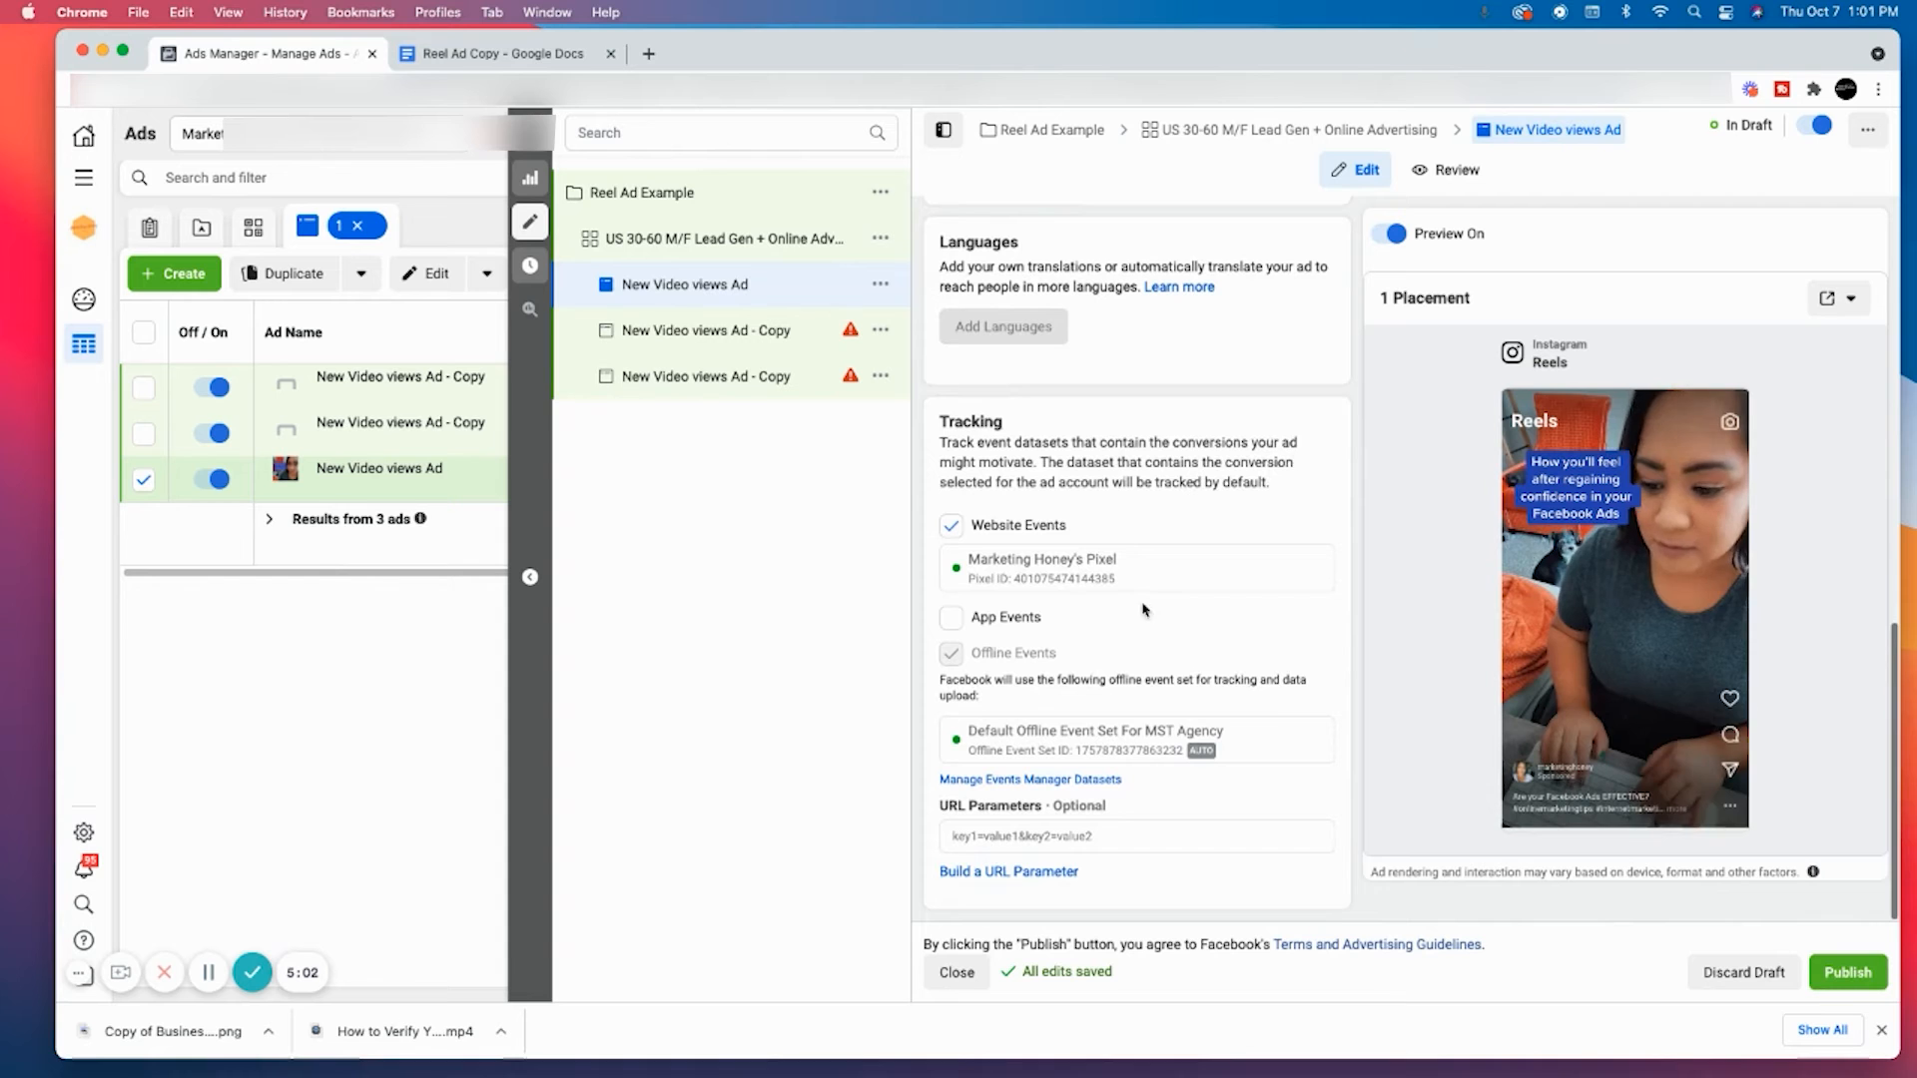
pyautogui.scroll(10, 1338, 630)
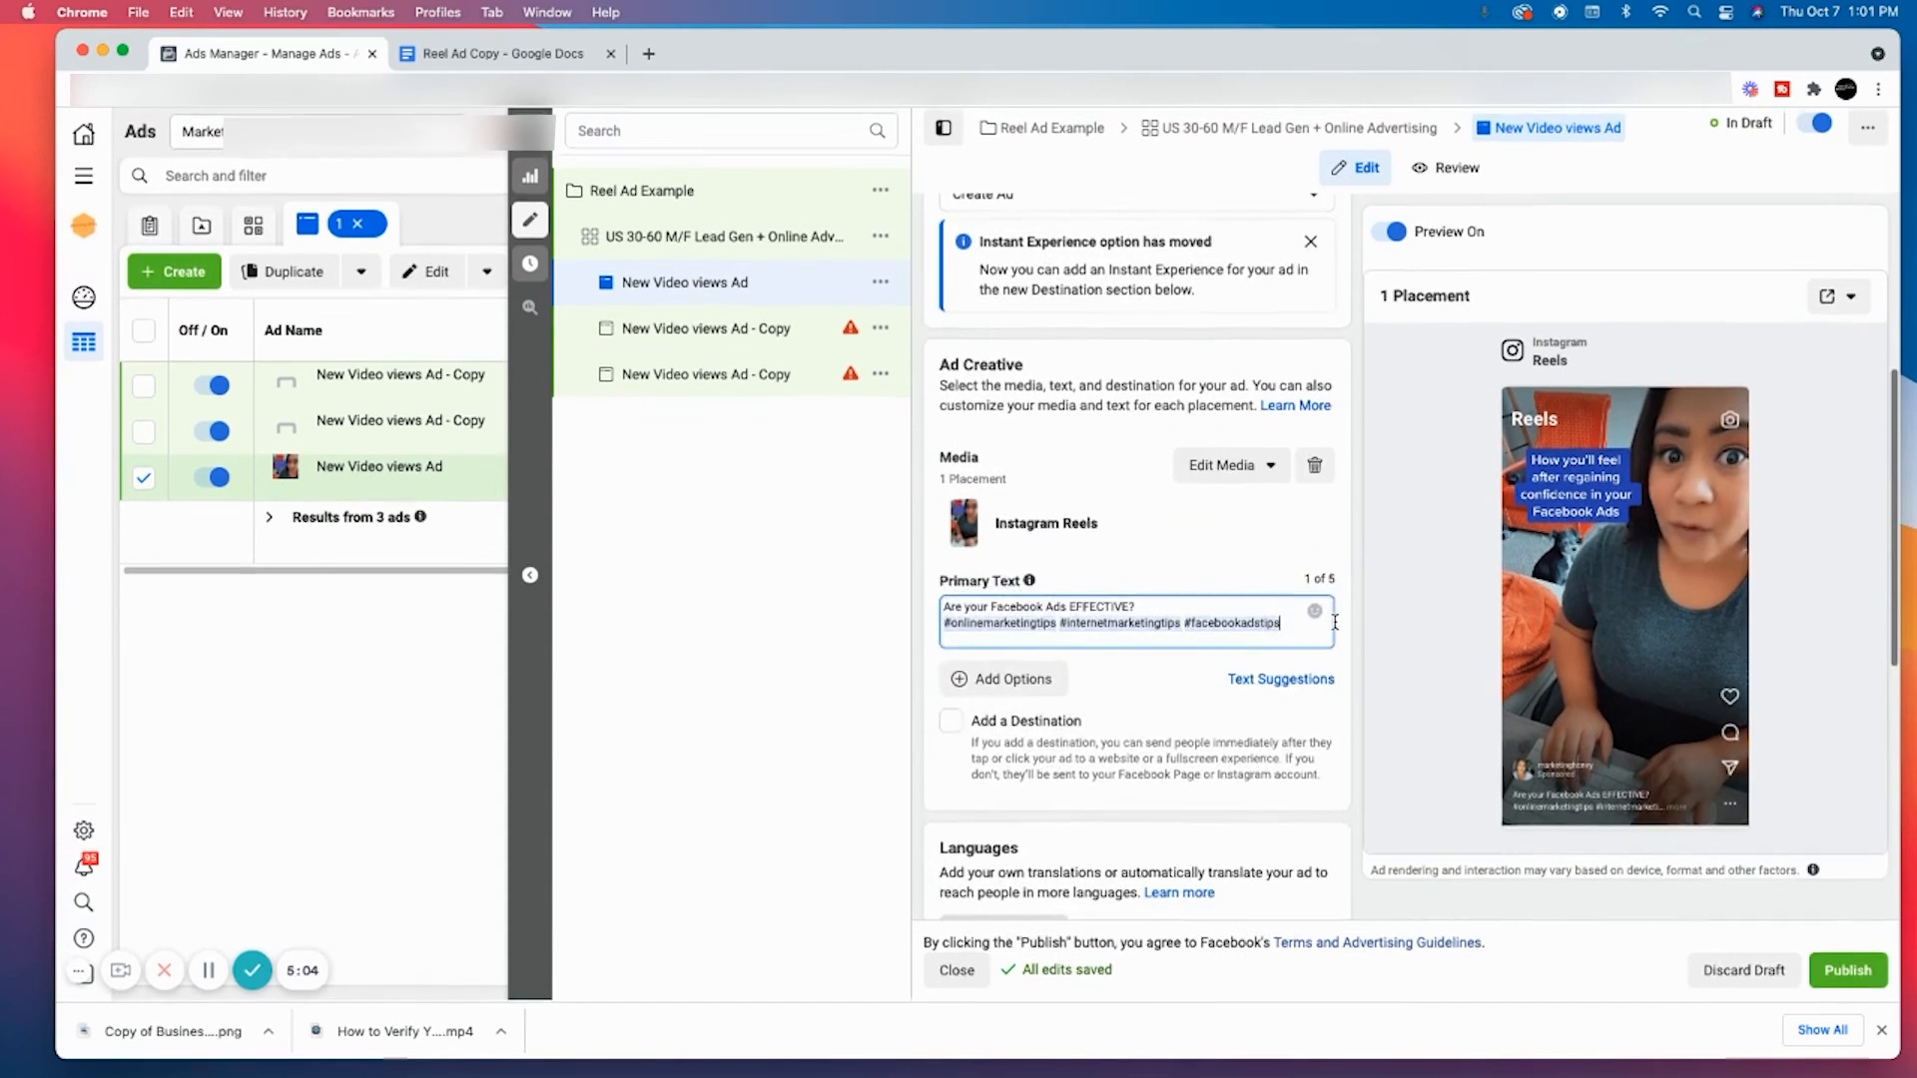
pyautogui.scroll(-3, 1333, 624)
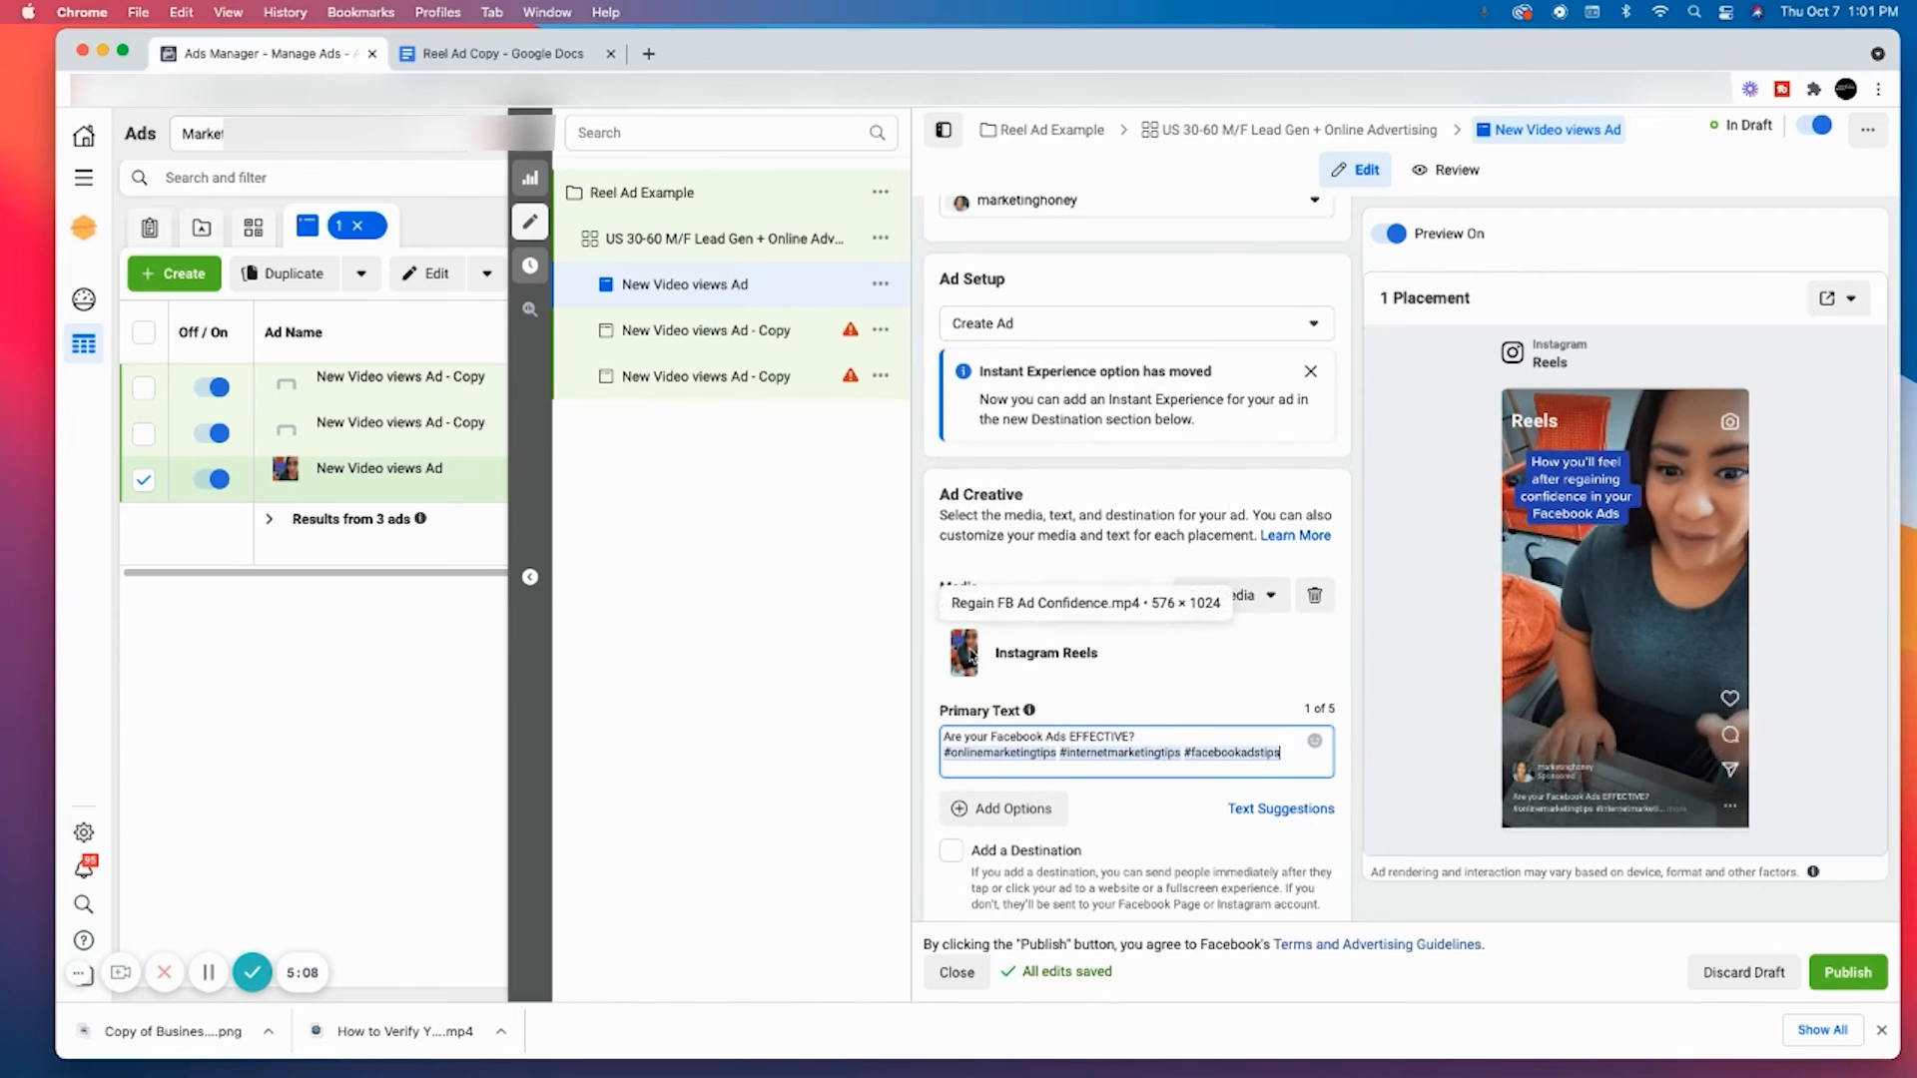
pyautogui.scroll(3, 1113, 589)
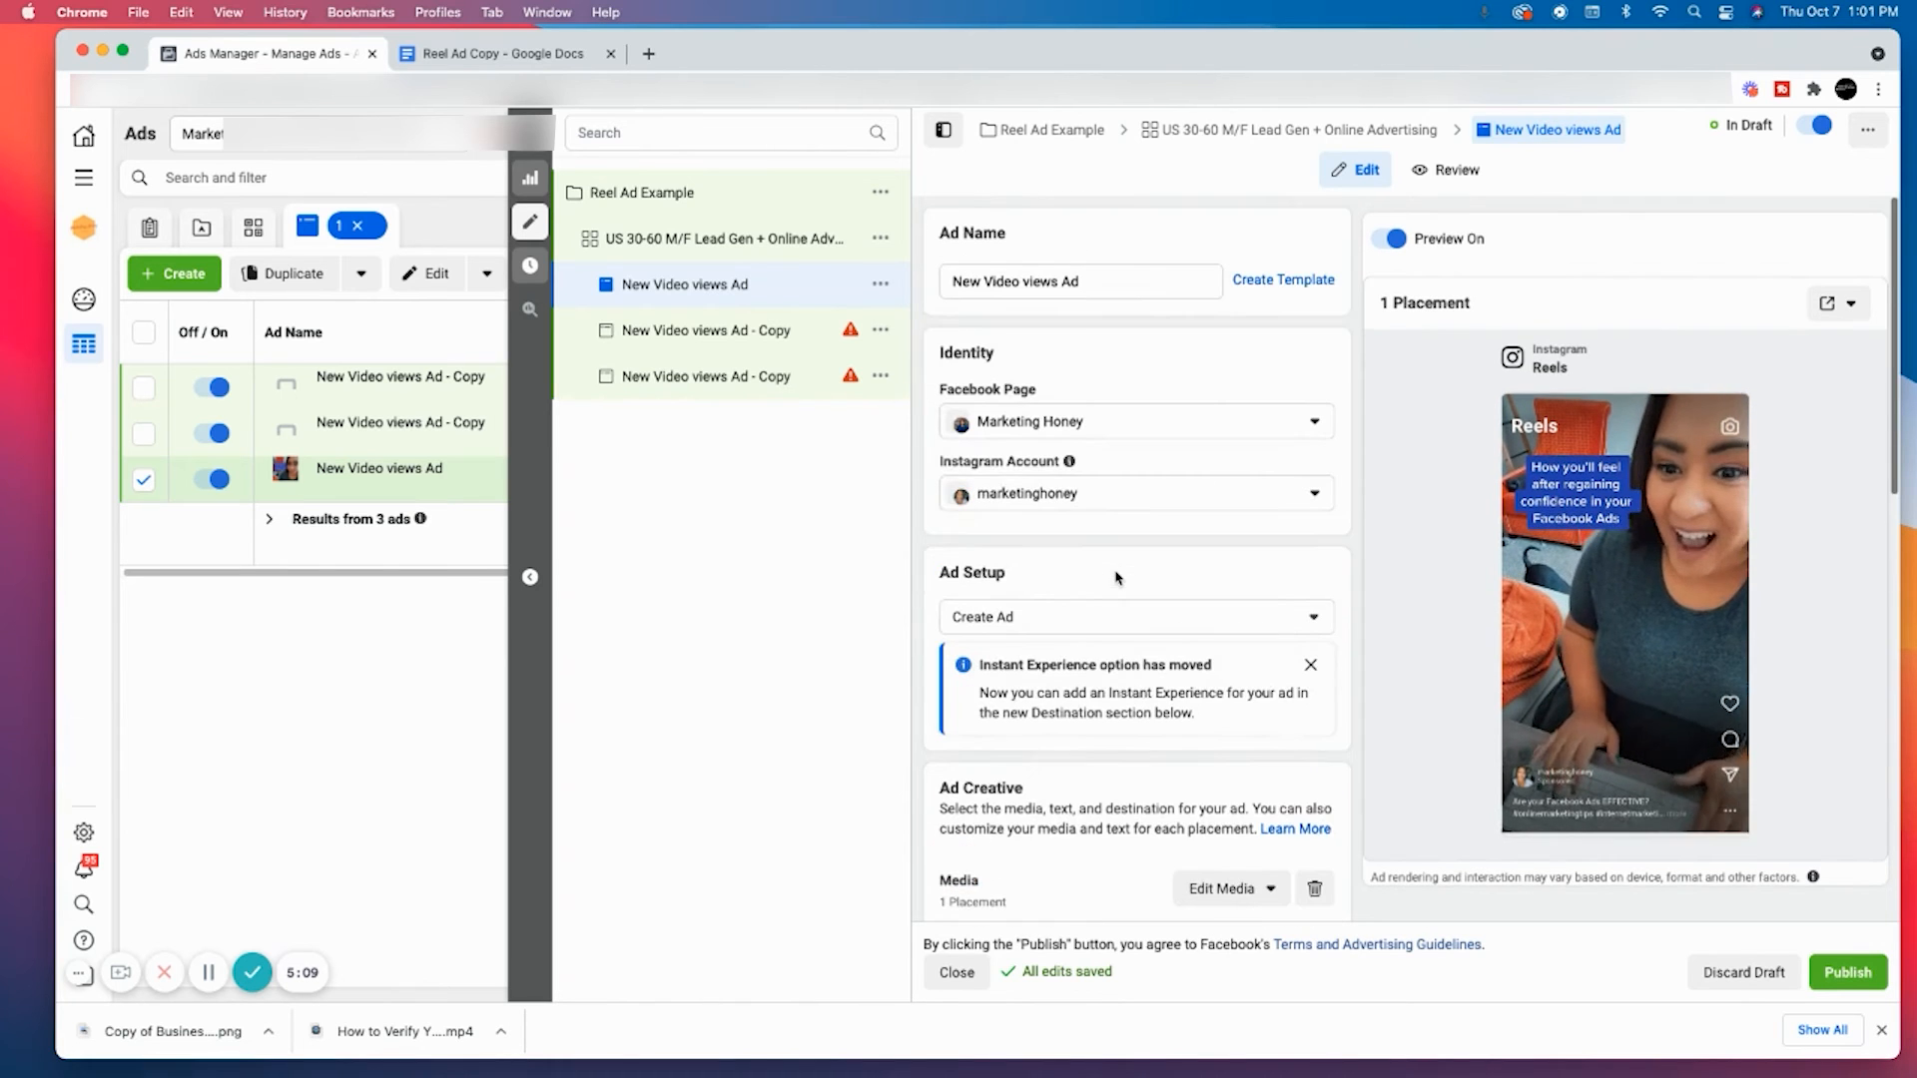
pyautogui.tripleClick(1109, 282)
pyautogui.write('Regain FB Ad Confidence')
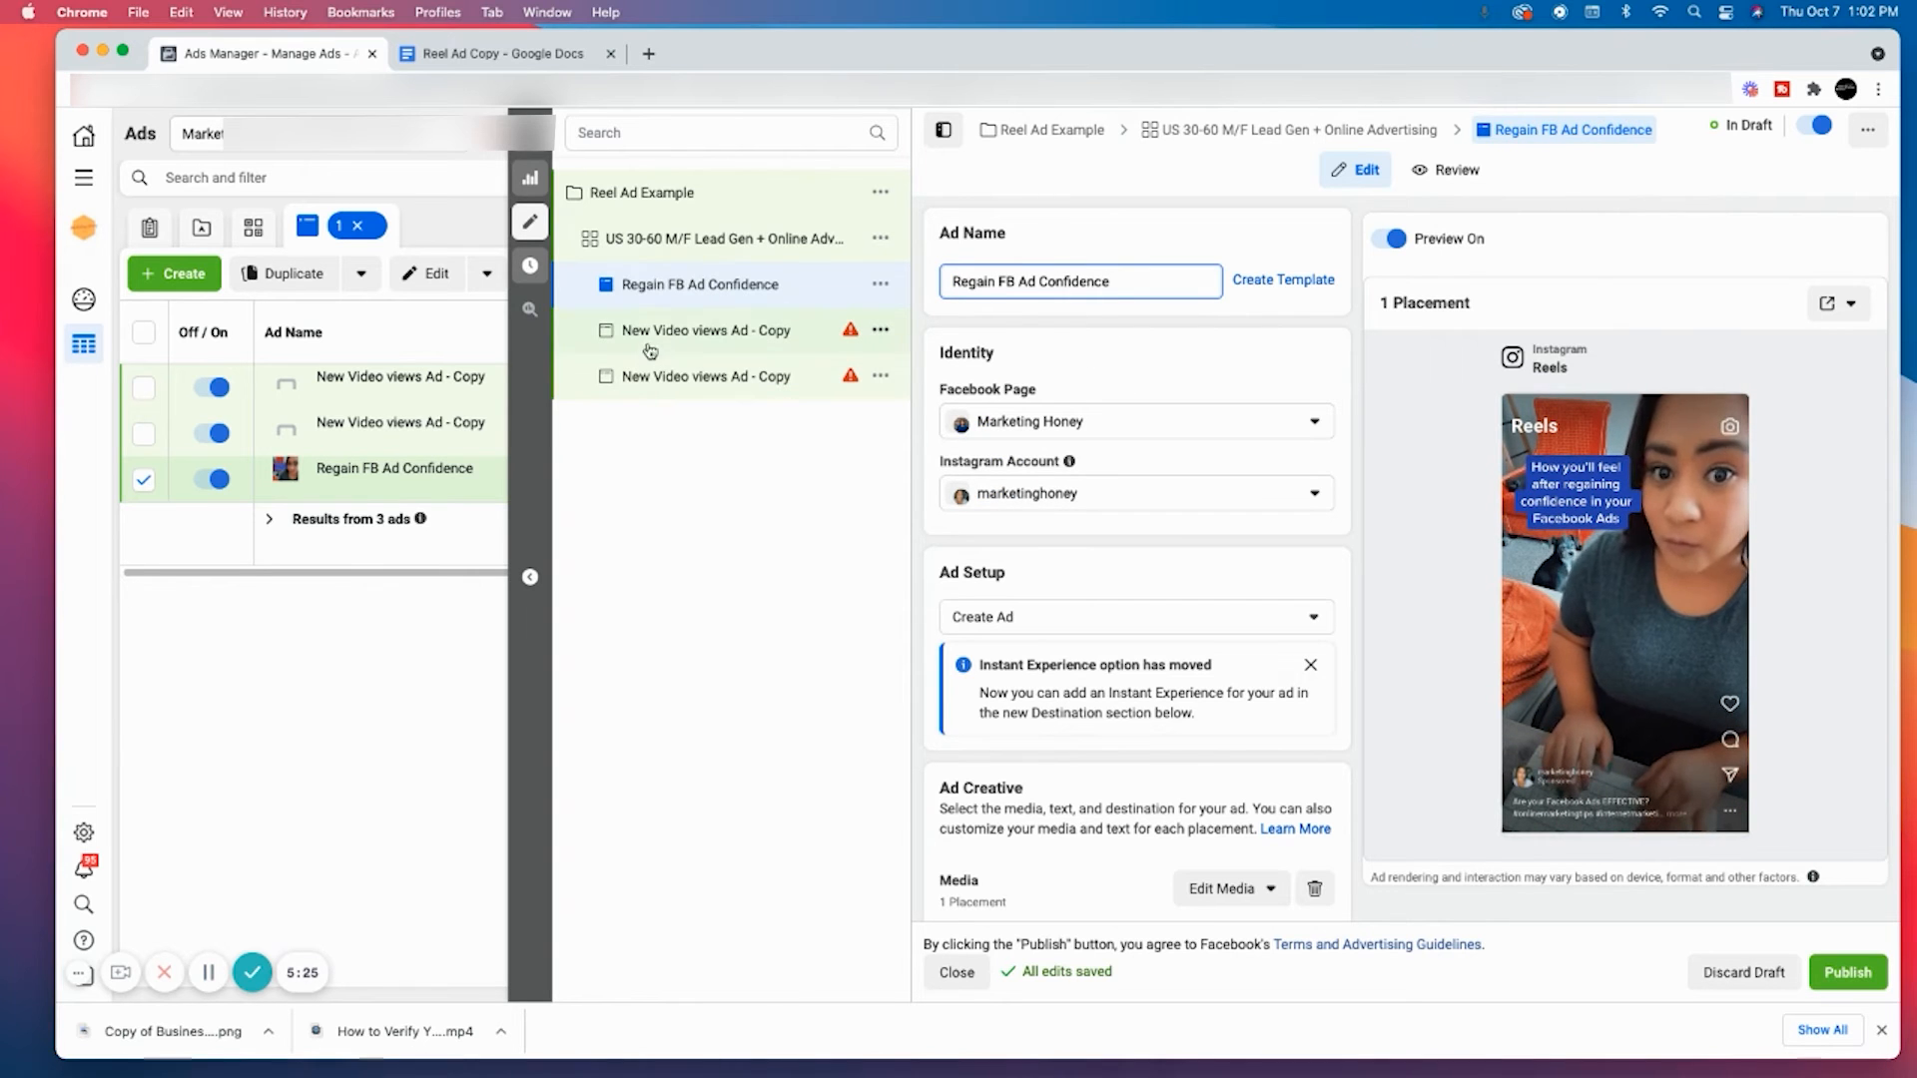
# - Open the first New Video views Ad - Copy for editing and bring up its Instagram account choices
pyautogui.click(702, 340)
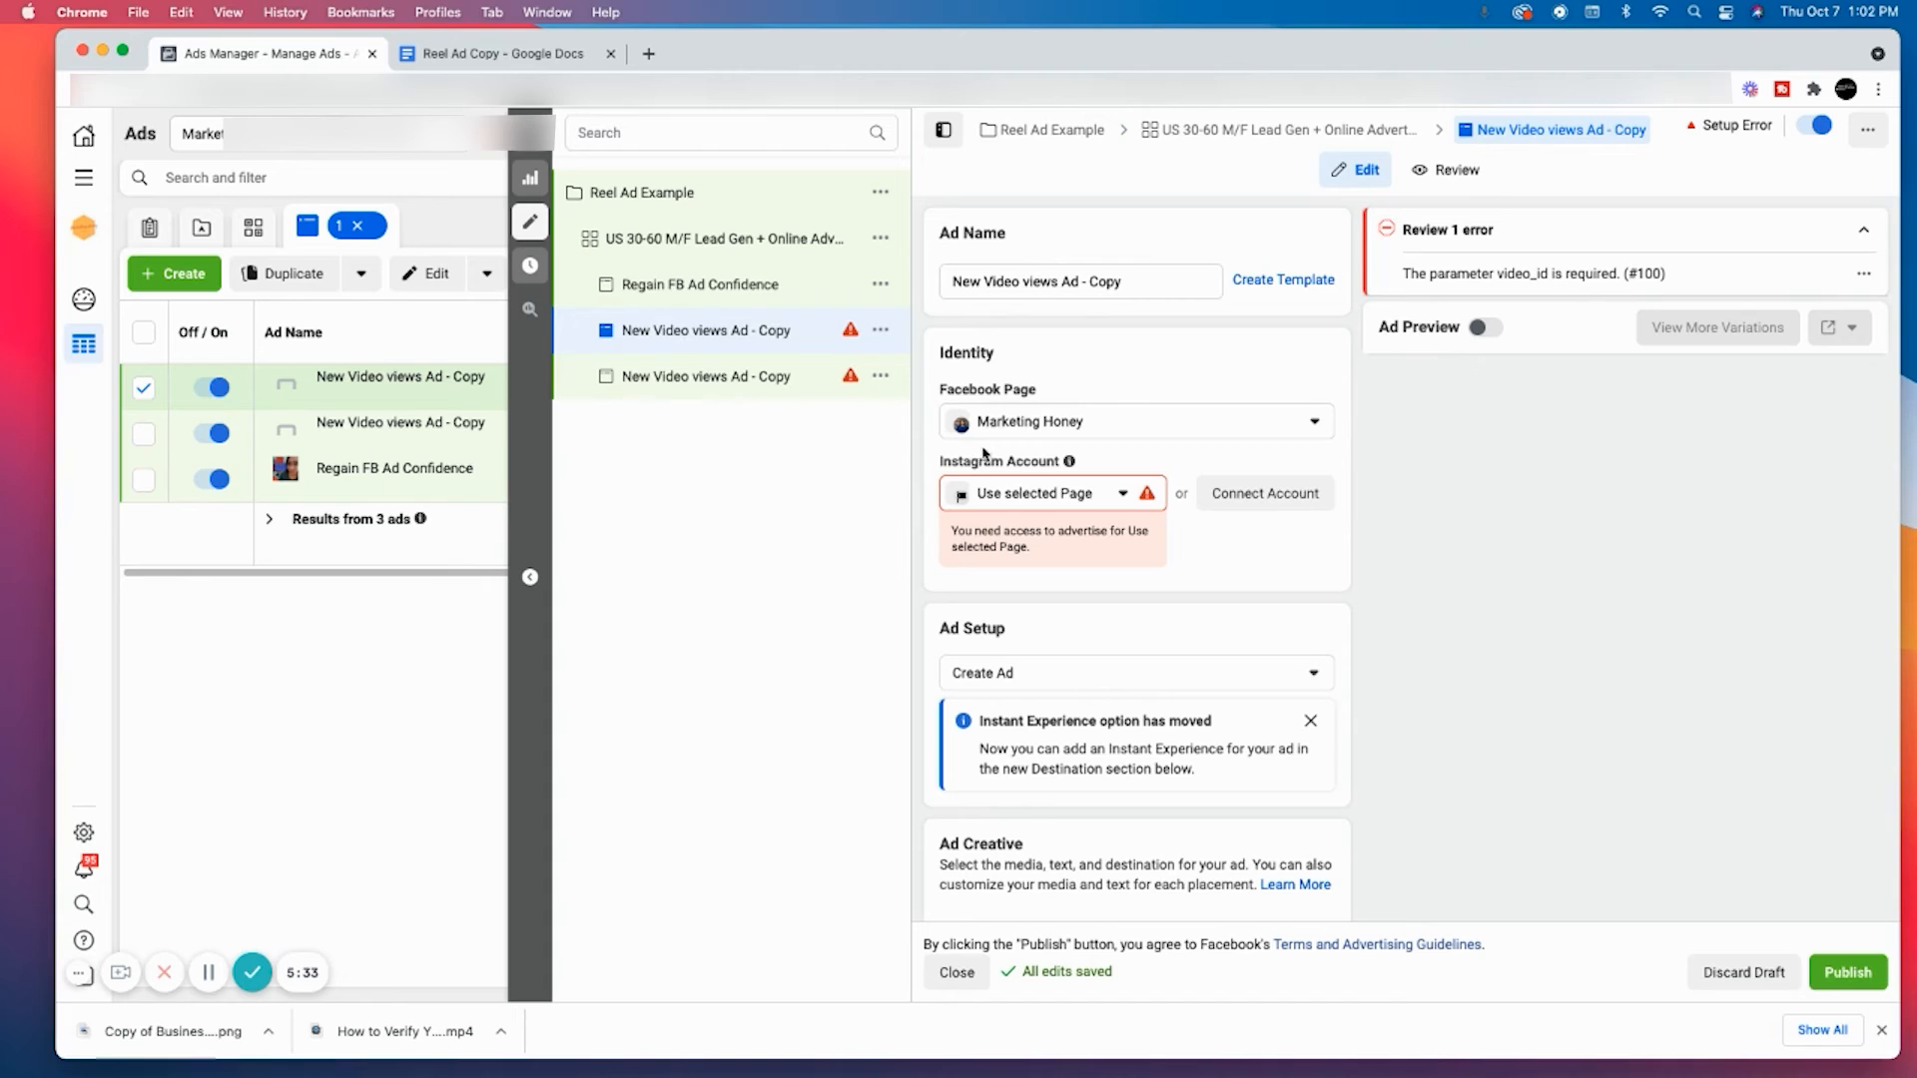
pyautogui.click(1038, 499)
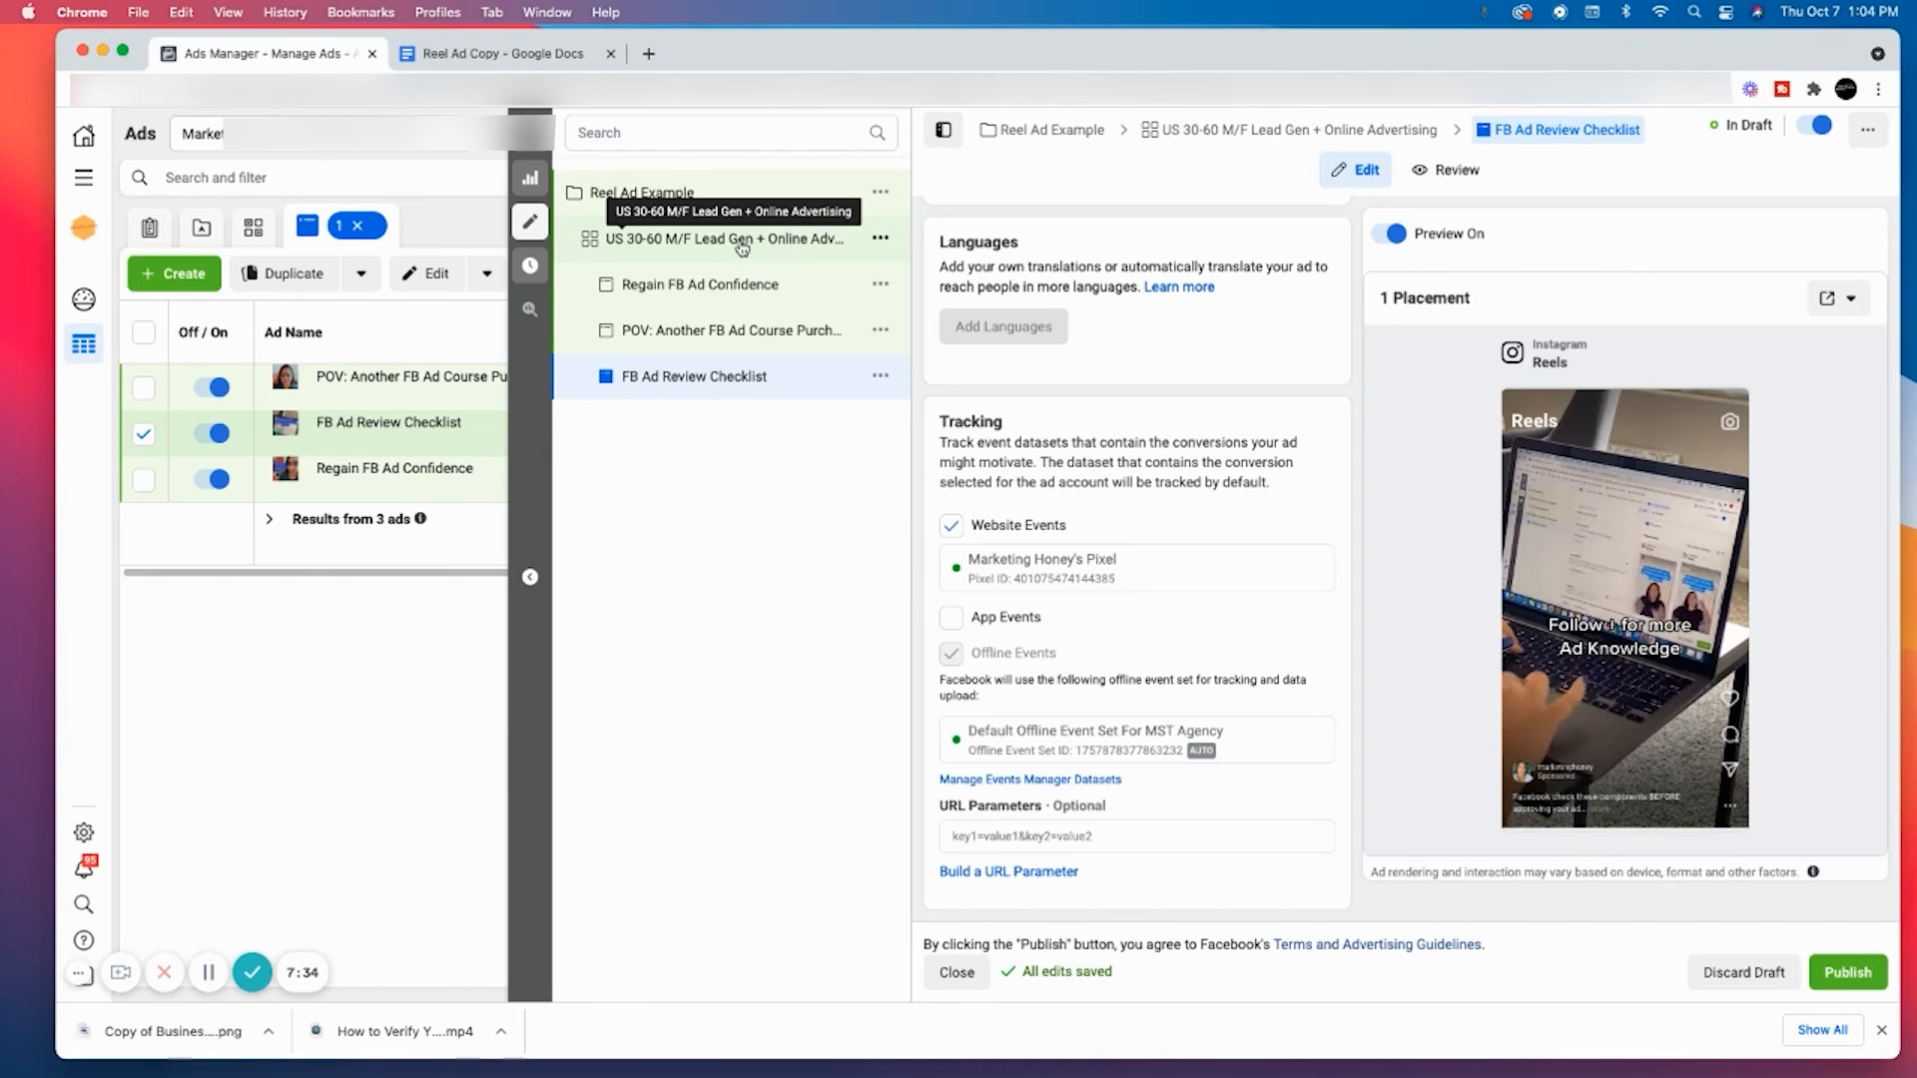
# - Duplicate the US 30-60 M/F Lead Gen + Online Advertising ad set once within the original campaign, keeping existing reactions, comments and shares
pyautogui.click(881, 242)
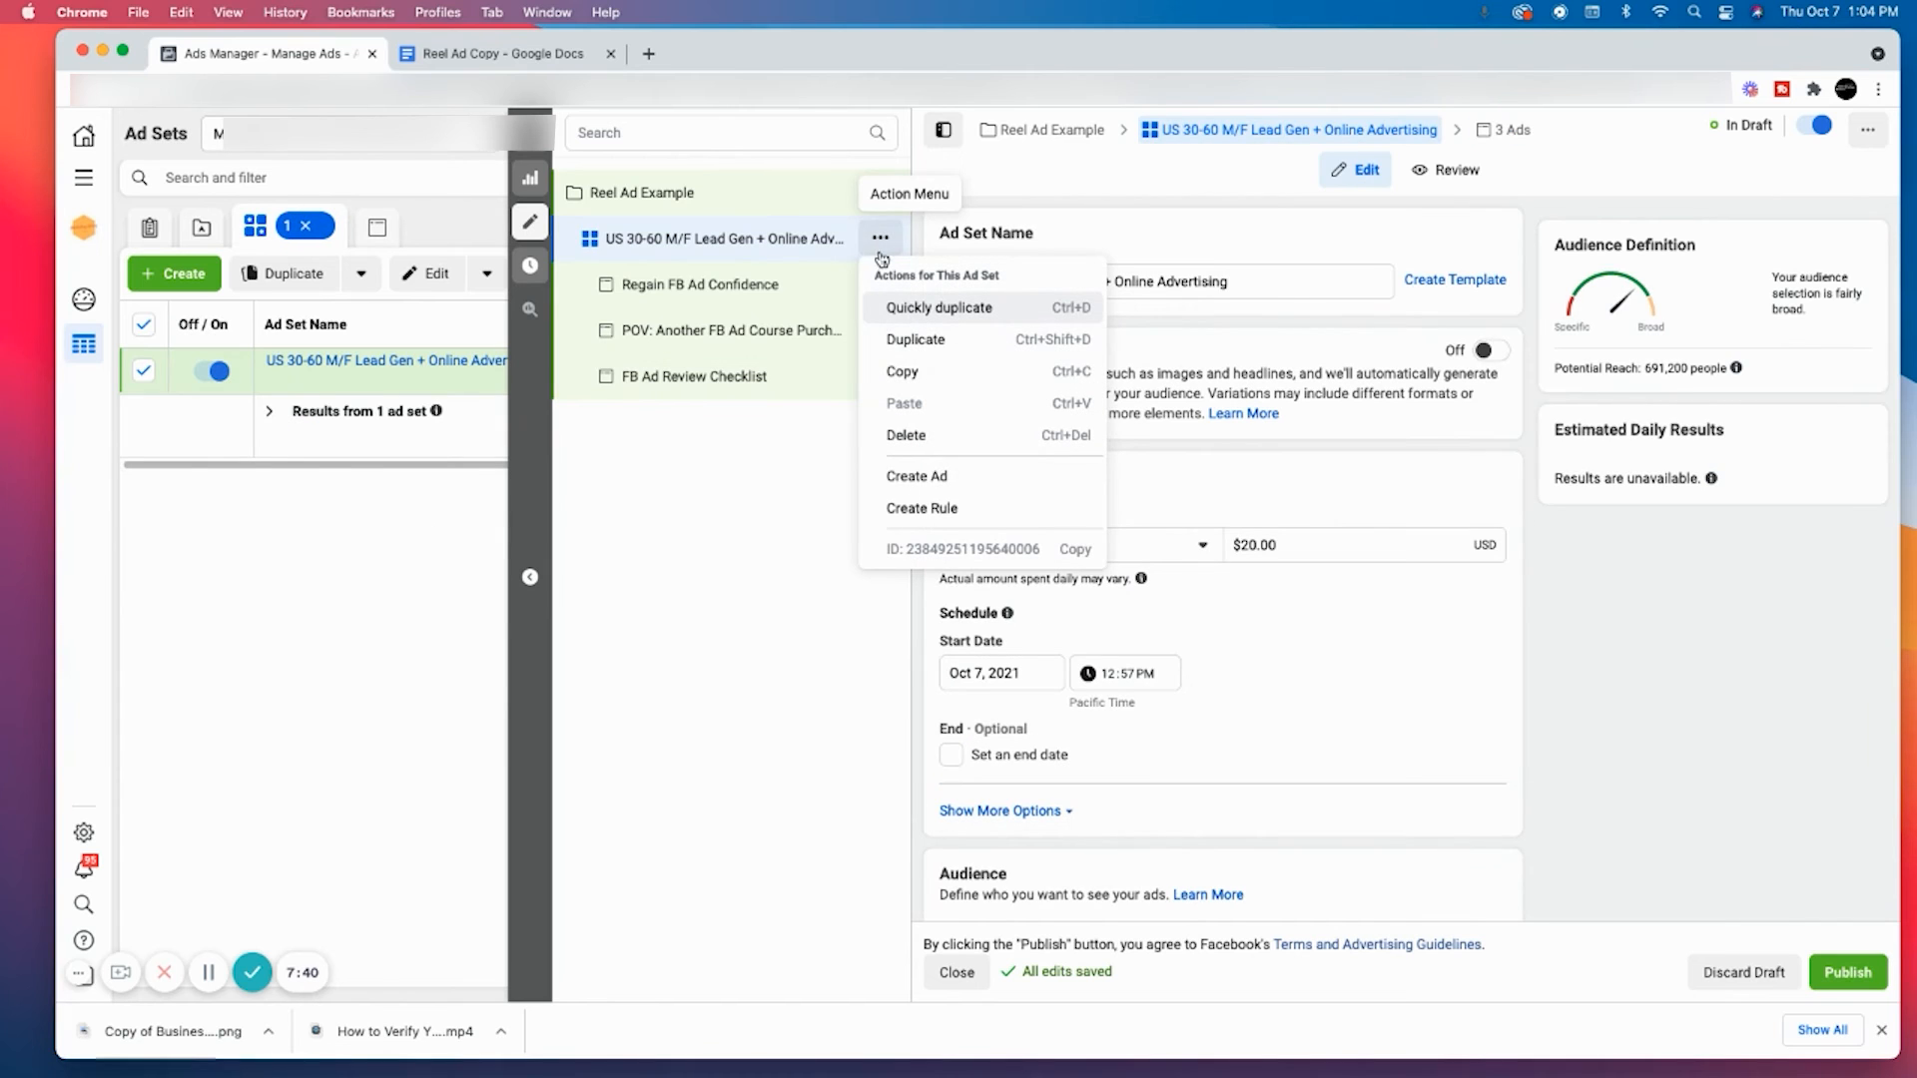
pyautogui.click(930, 341)
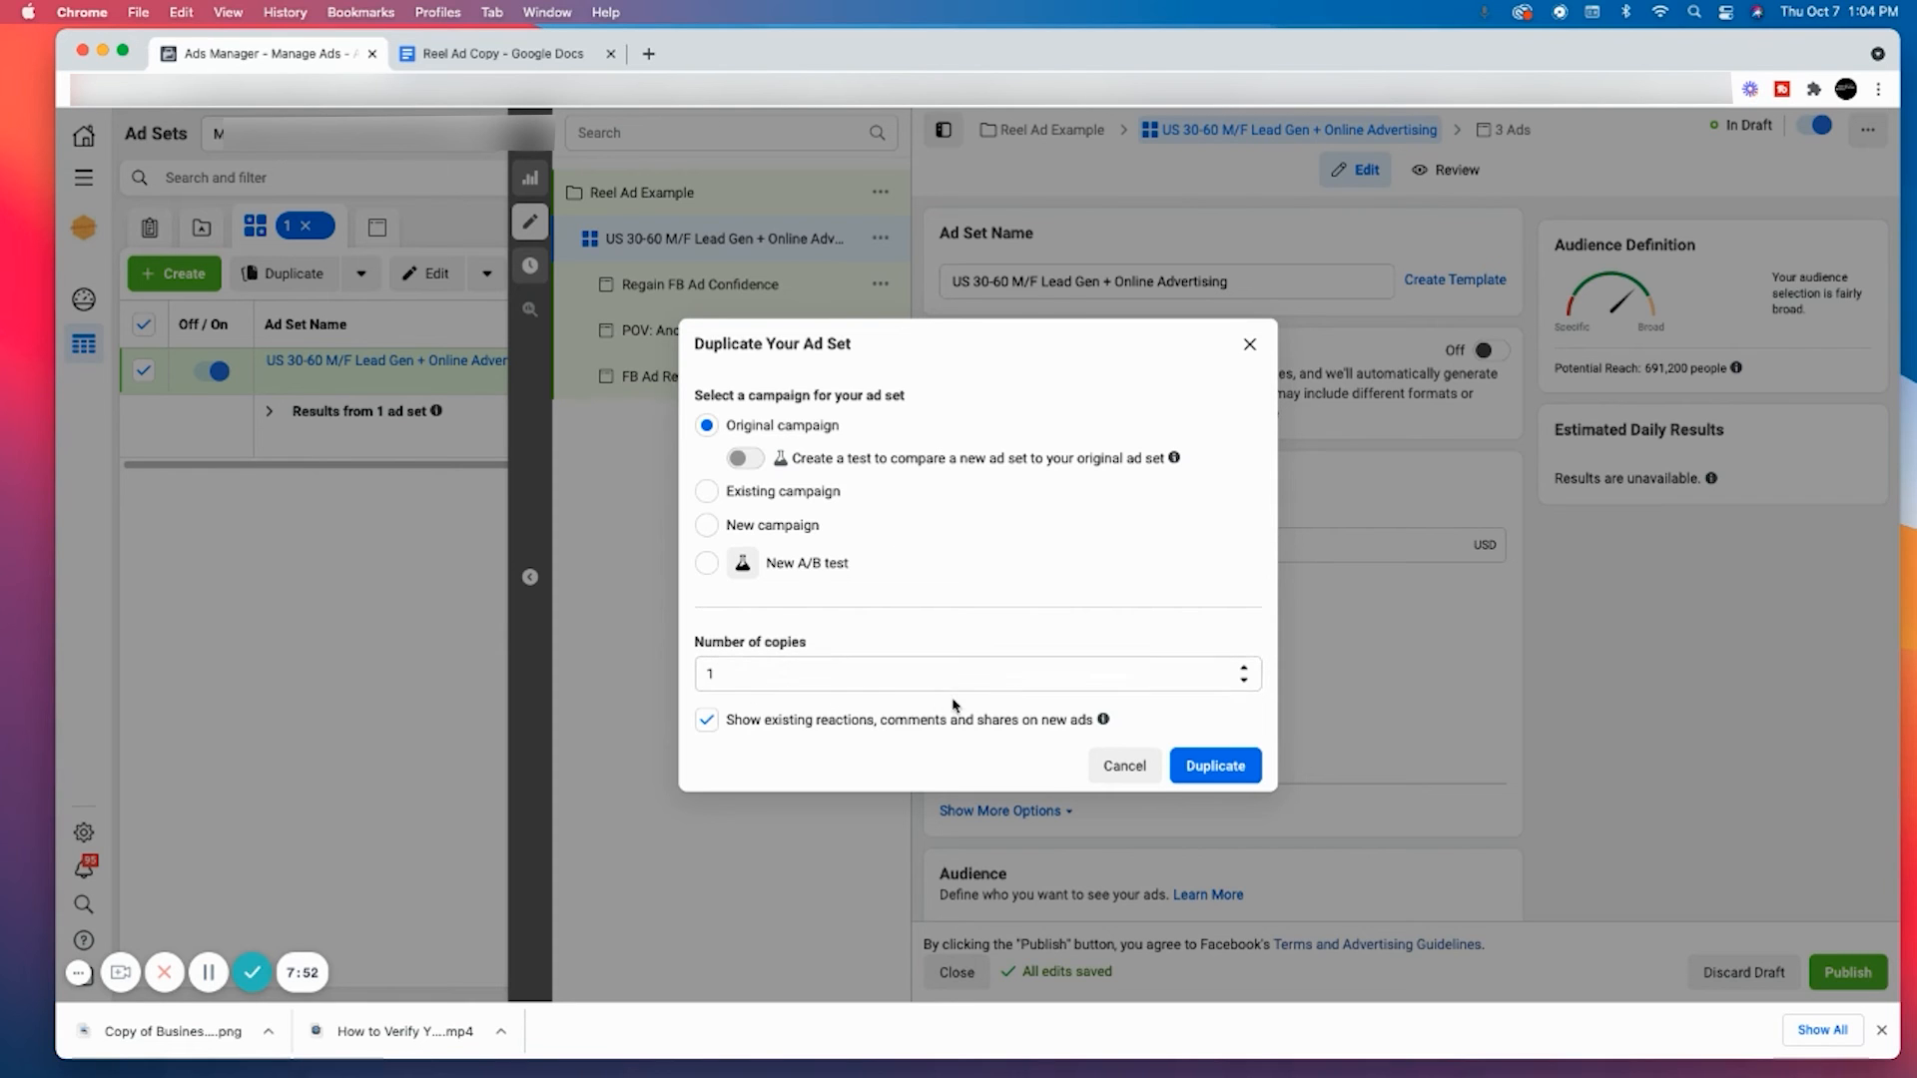
pyautogui.click(1215, 769)
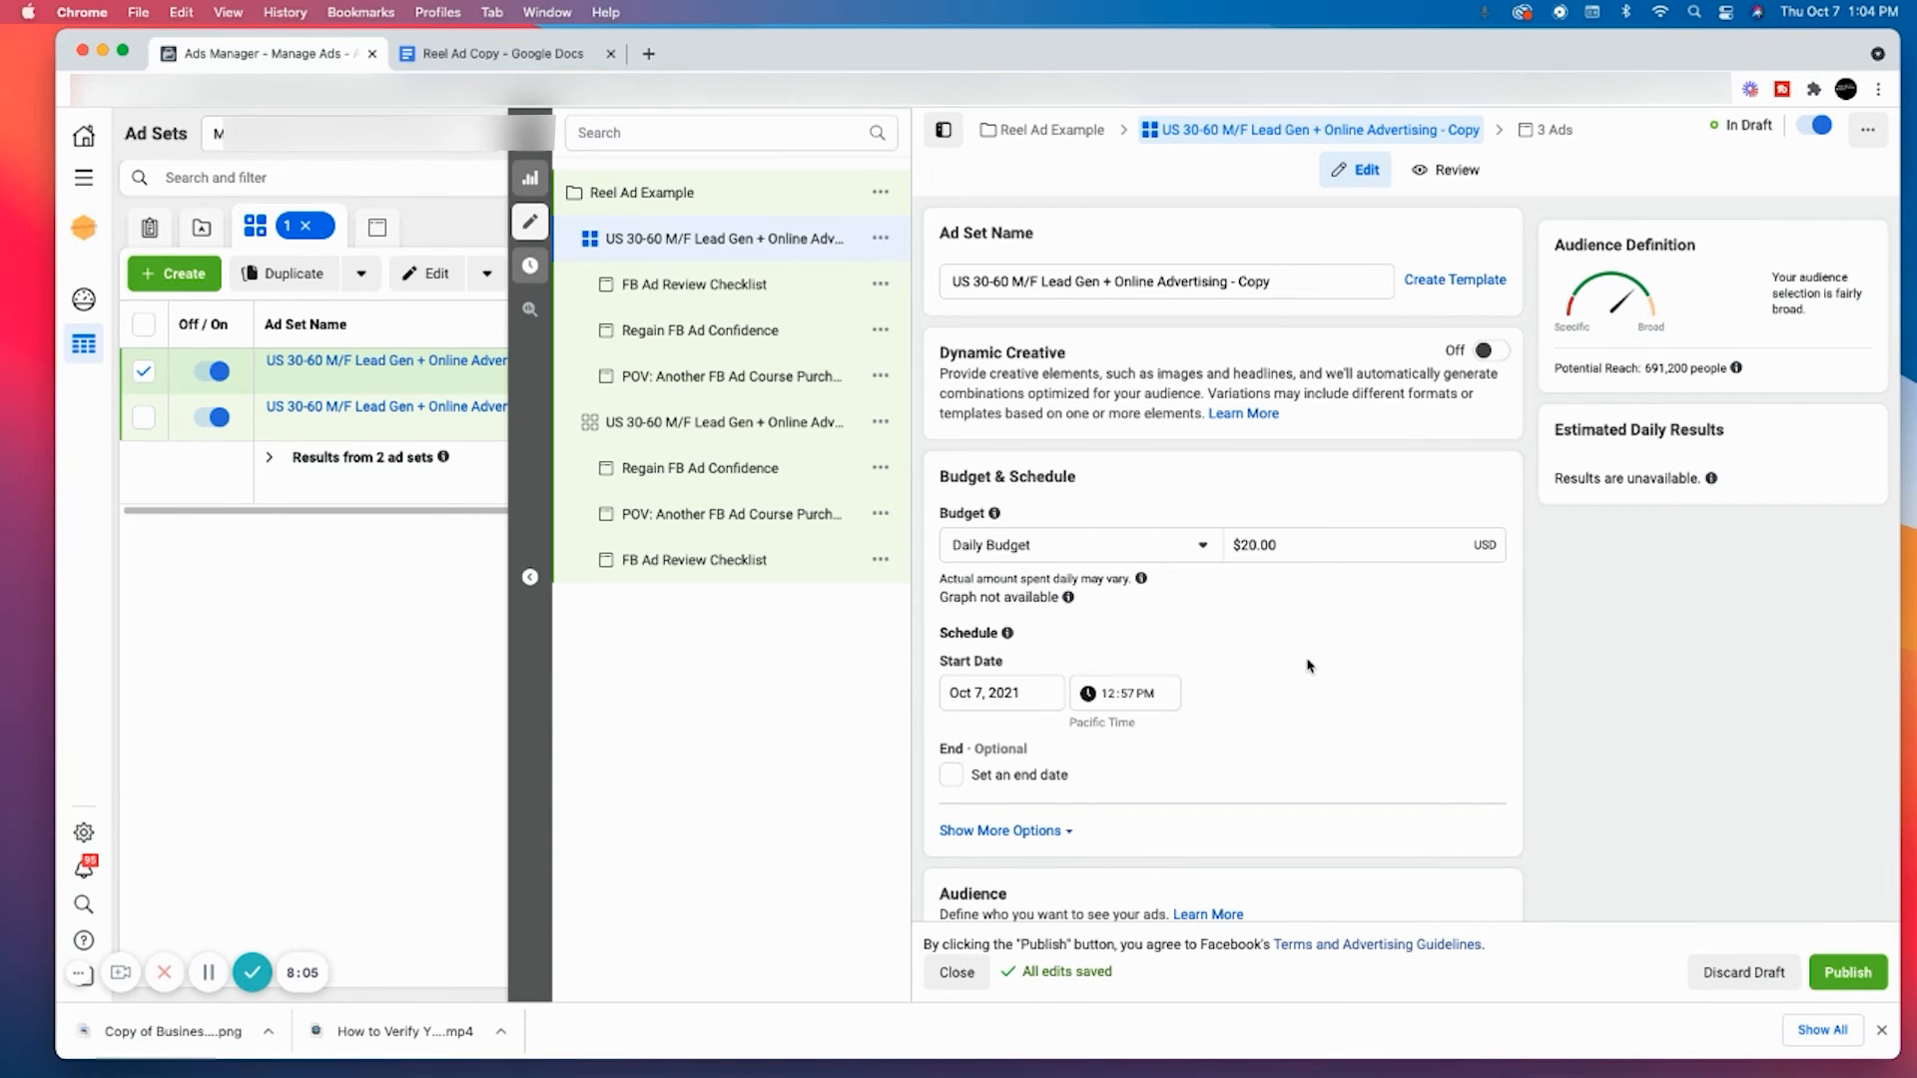
# - Switch the duplicated ad set to the saved audience "US 30-60 M/F Advertising campaign + Online advertising" and rename the ad set with that audience's name
pyautogui.scroll(-5, 1309, 666)
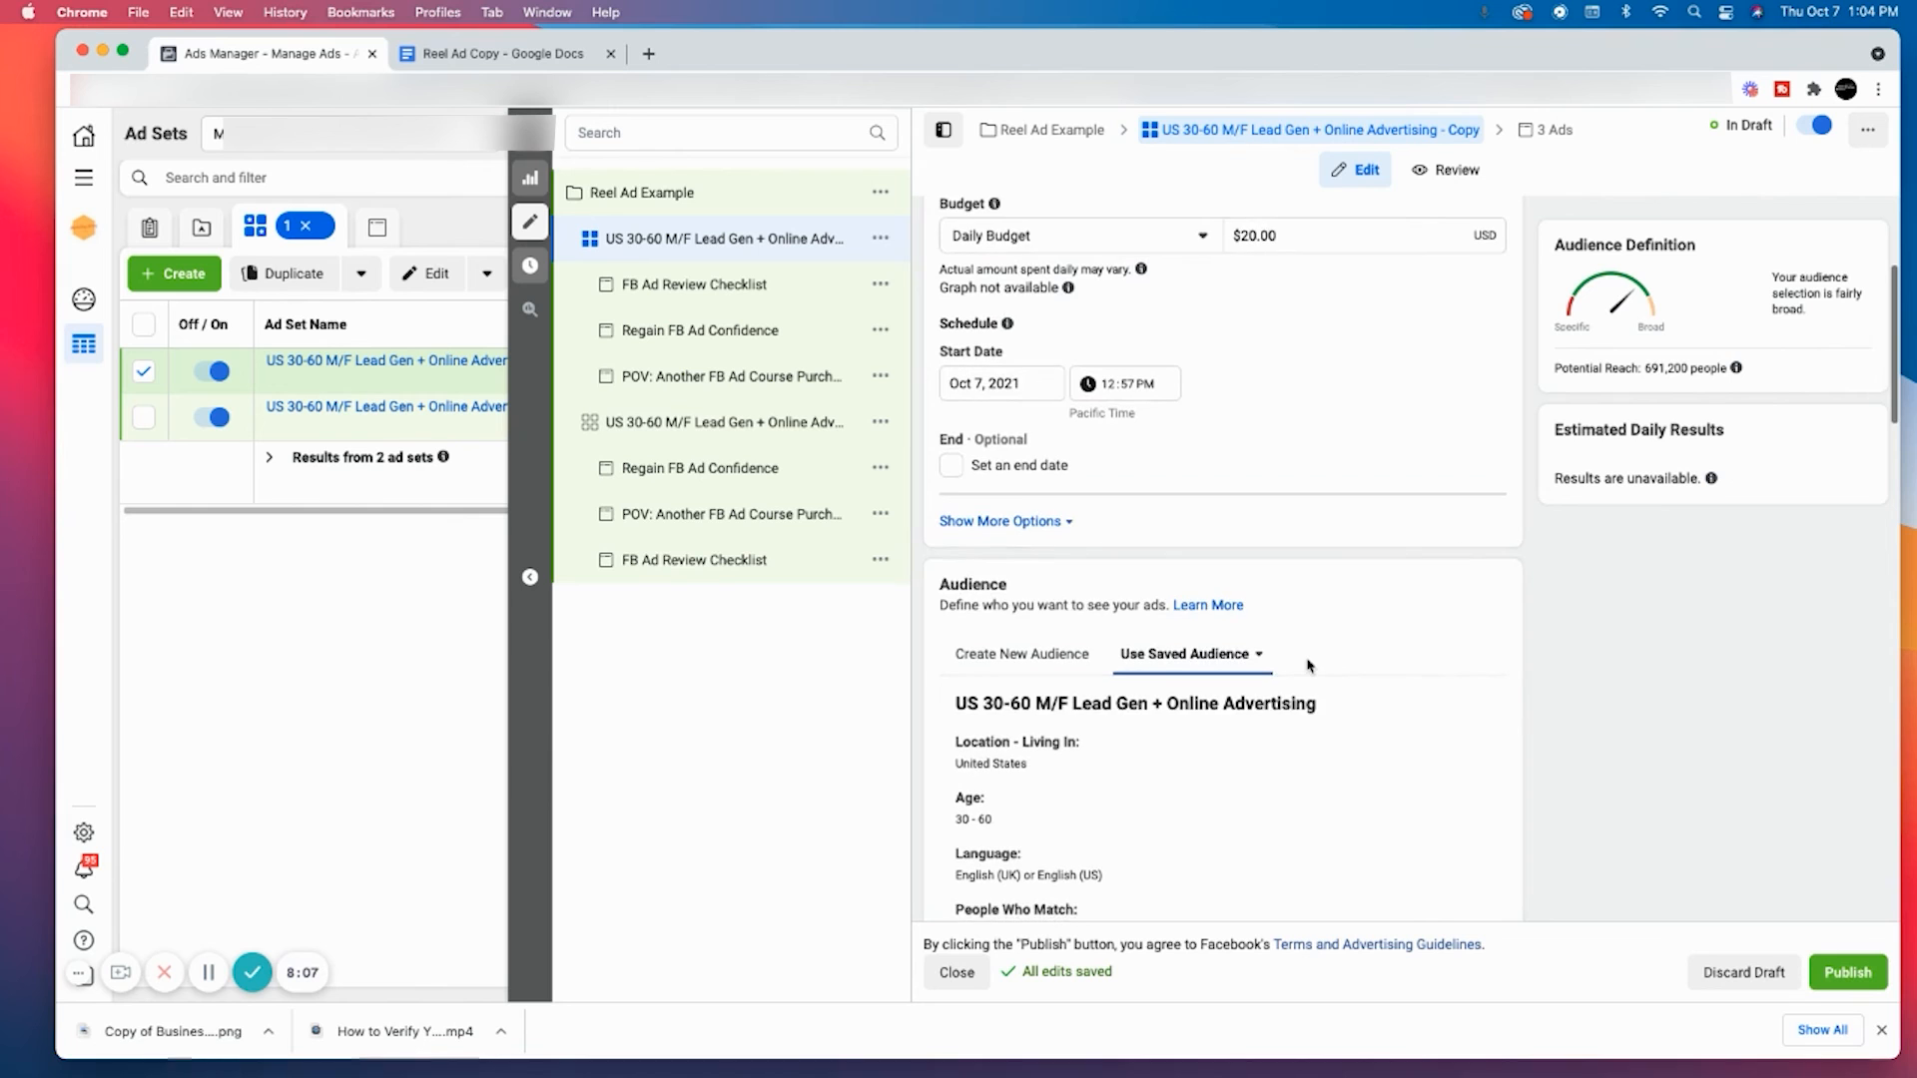
pyautogui.scroll(1, 1309, 666)
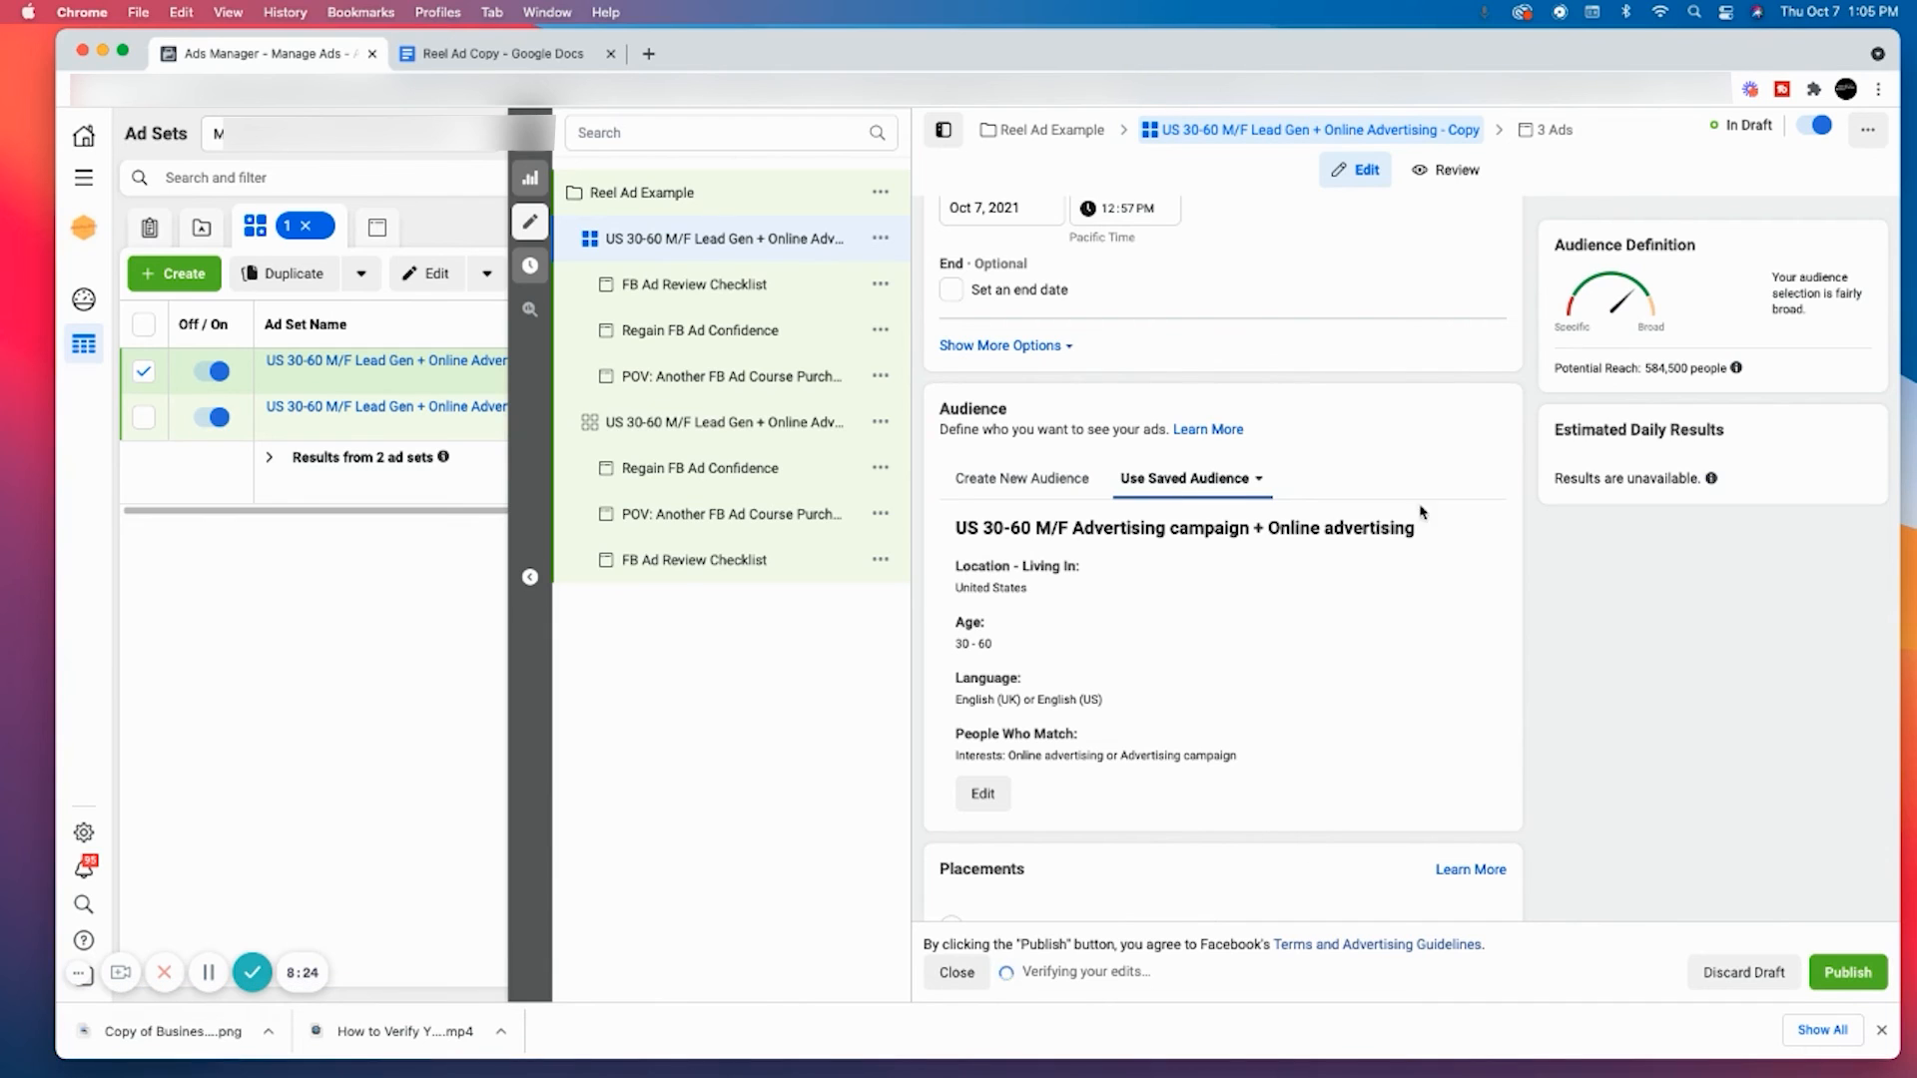
pyautogui.moveTo(1438, 531); pyautogui.dragTo(924, 534)
pyautogui.press('super+c')
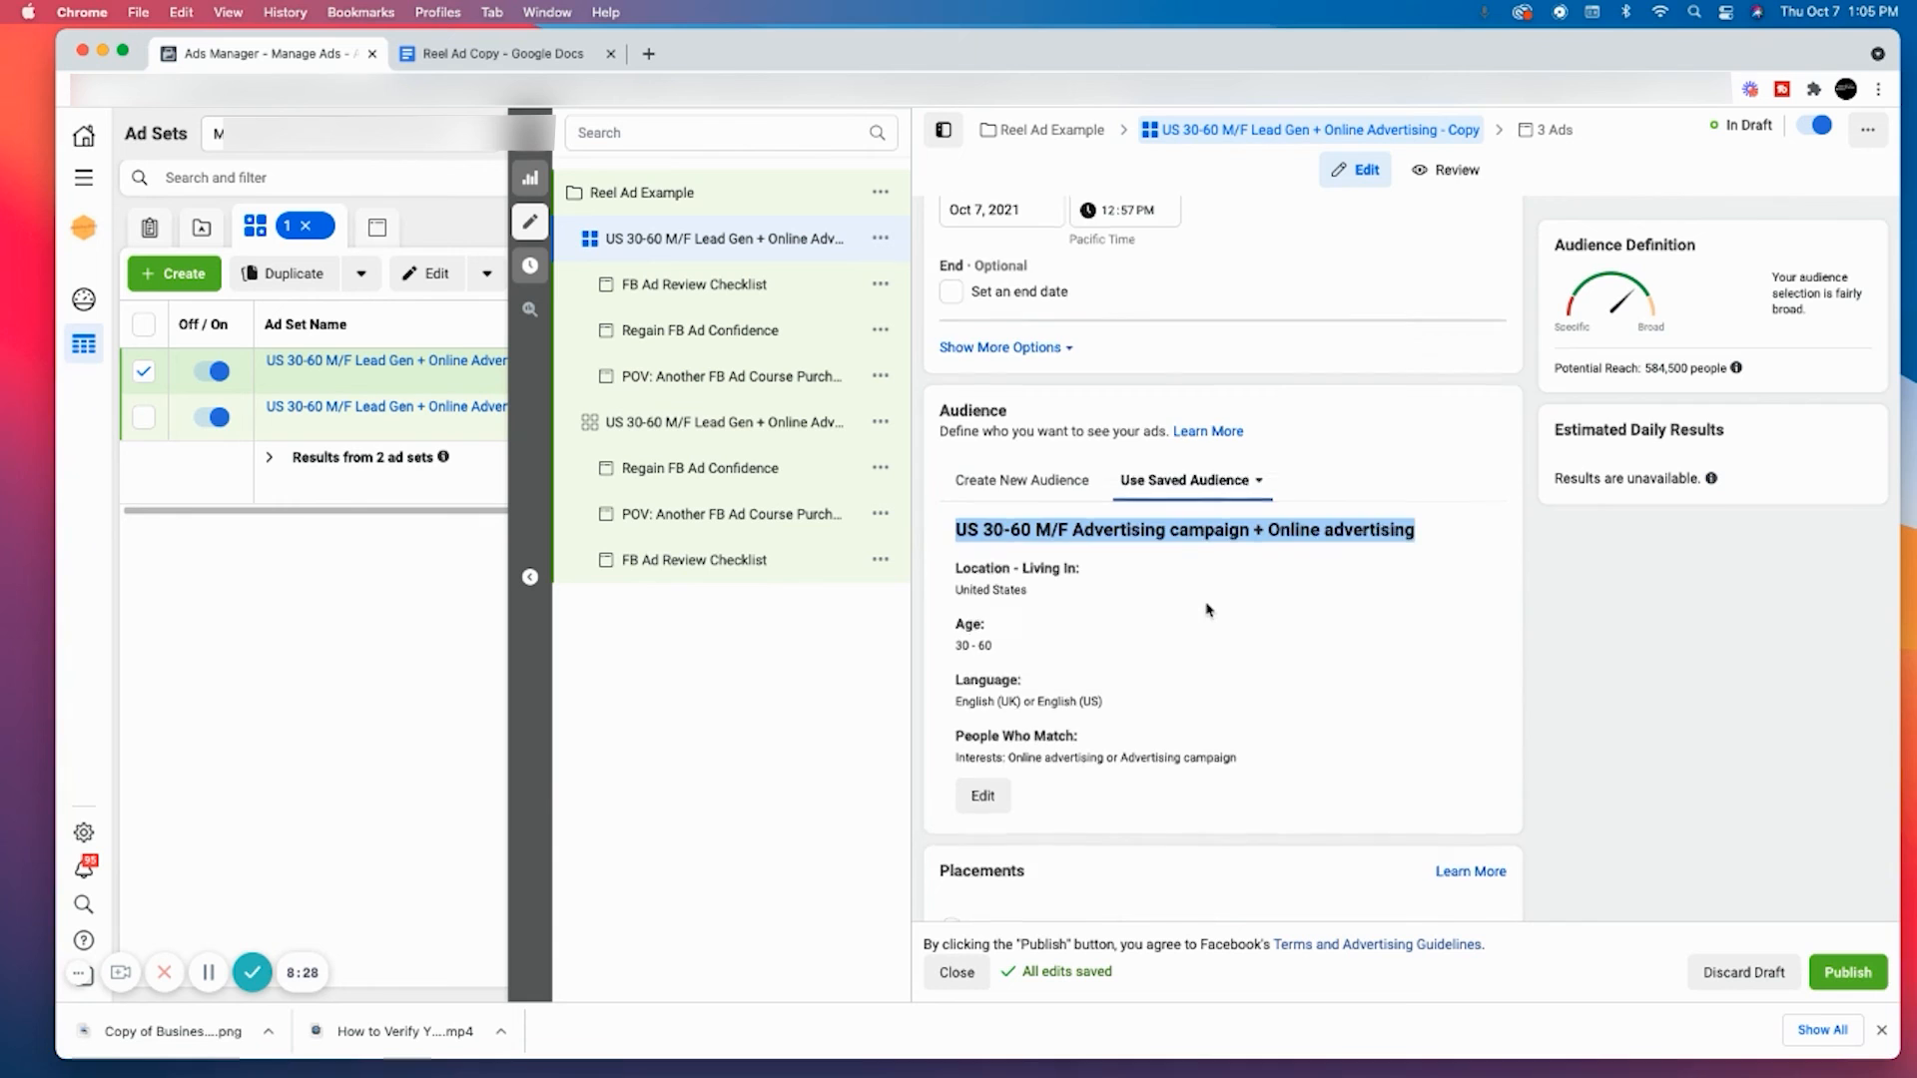
pyautogui.scroll(5, 1208, 609)
pyautogui.tripleClick(1305, 285)
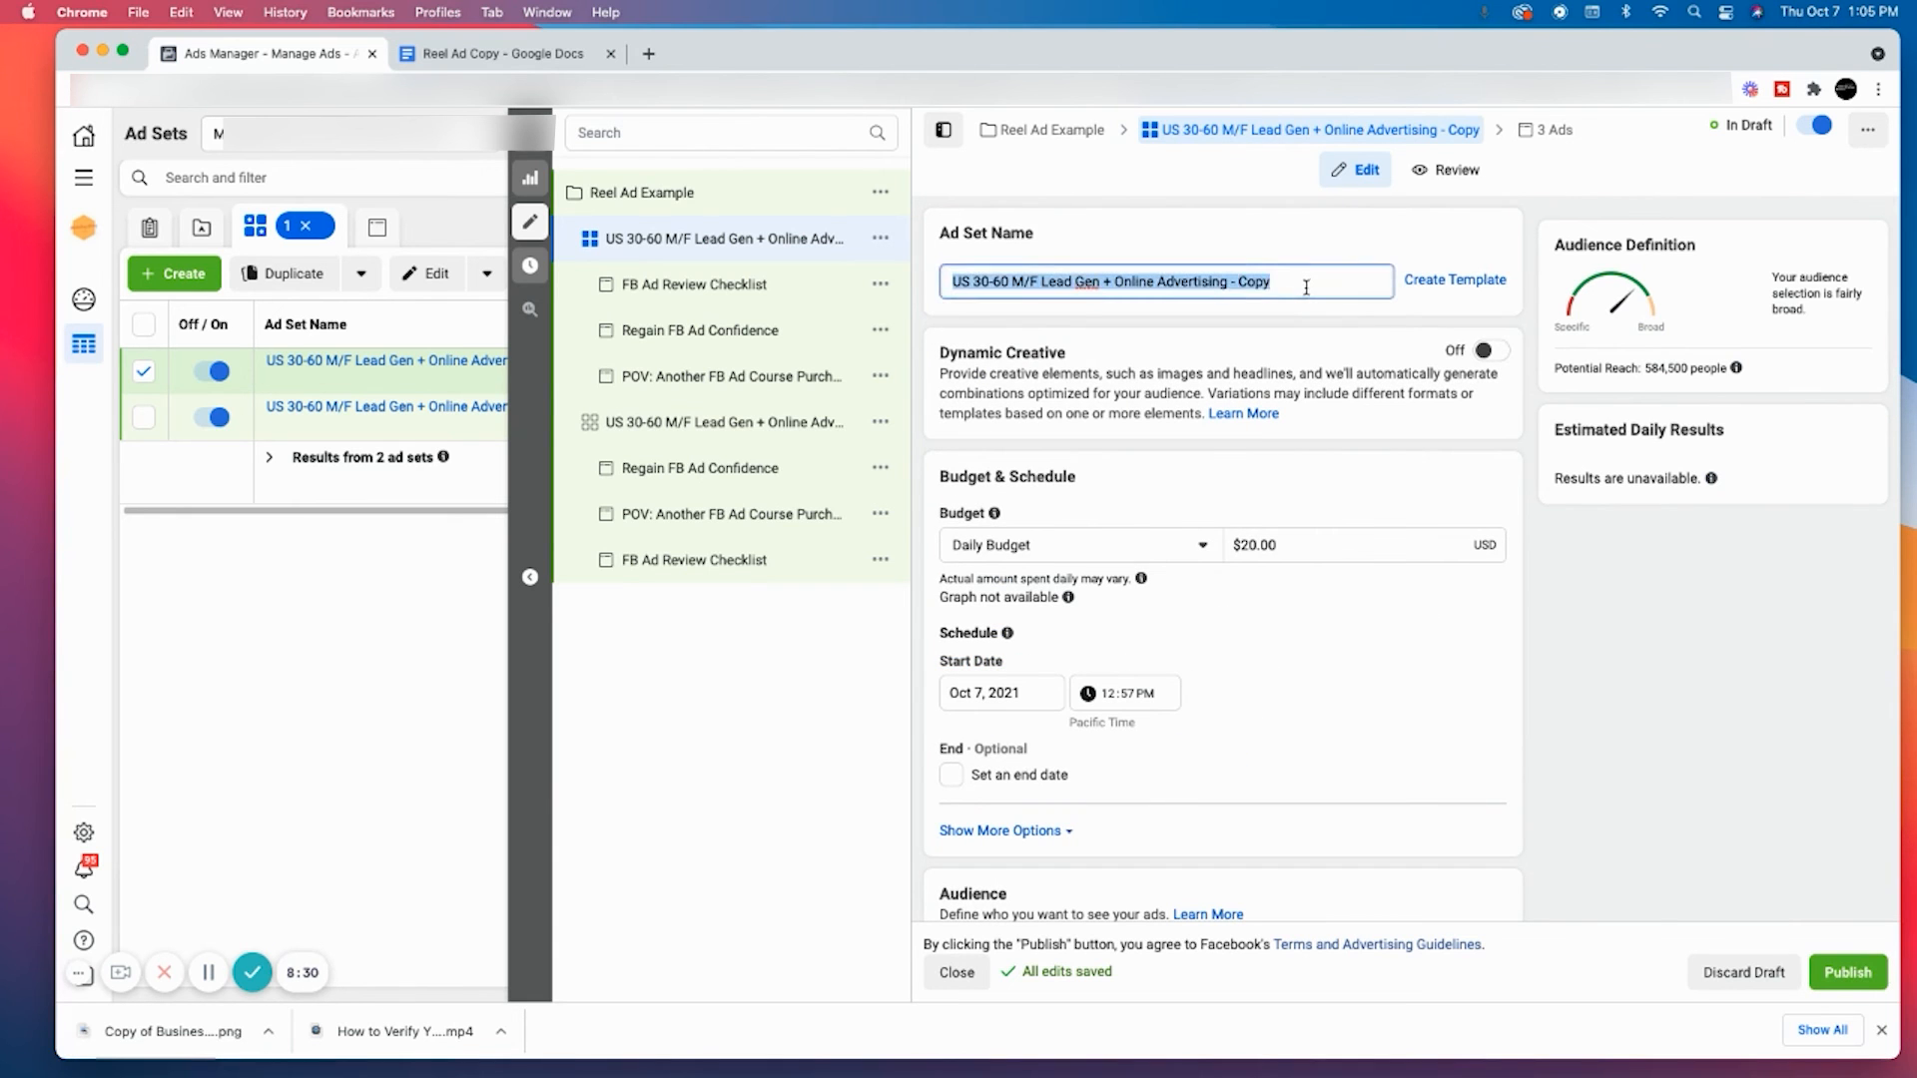
pyautogui.press('super+v')
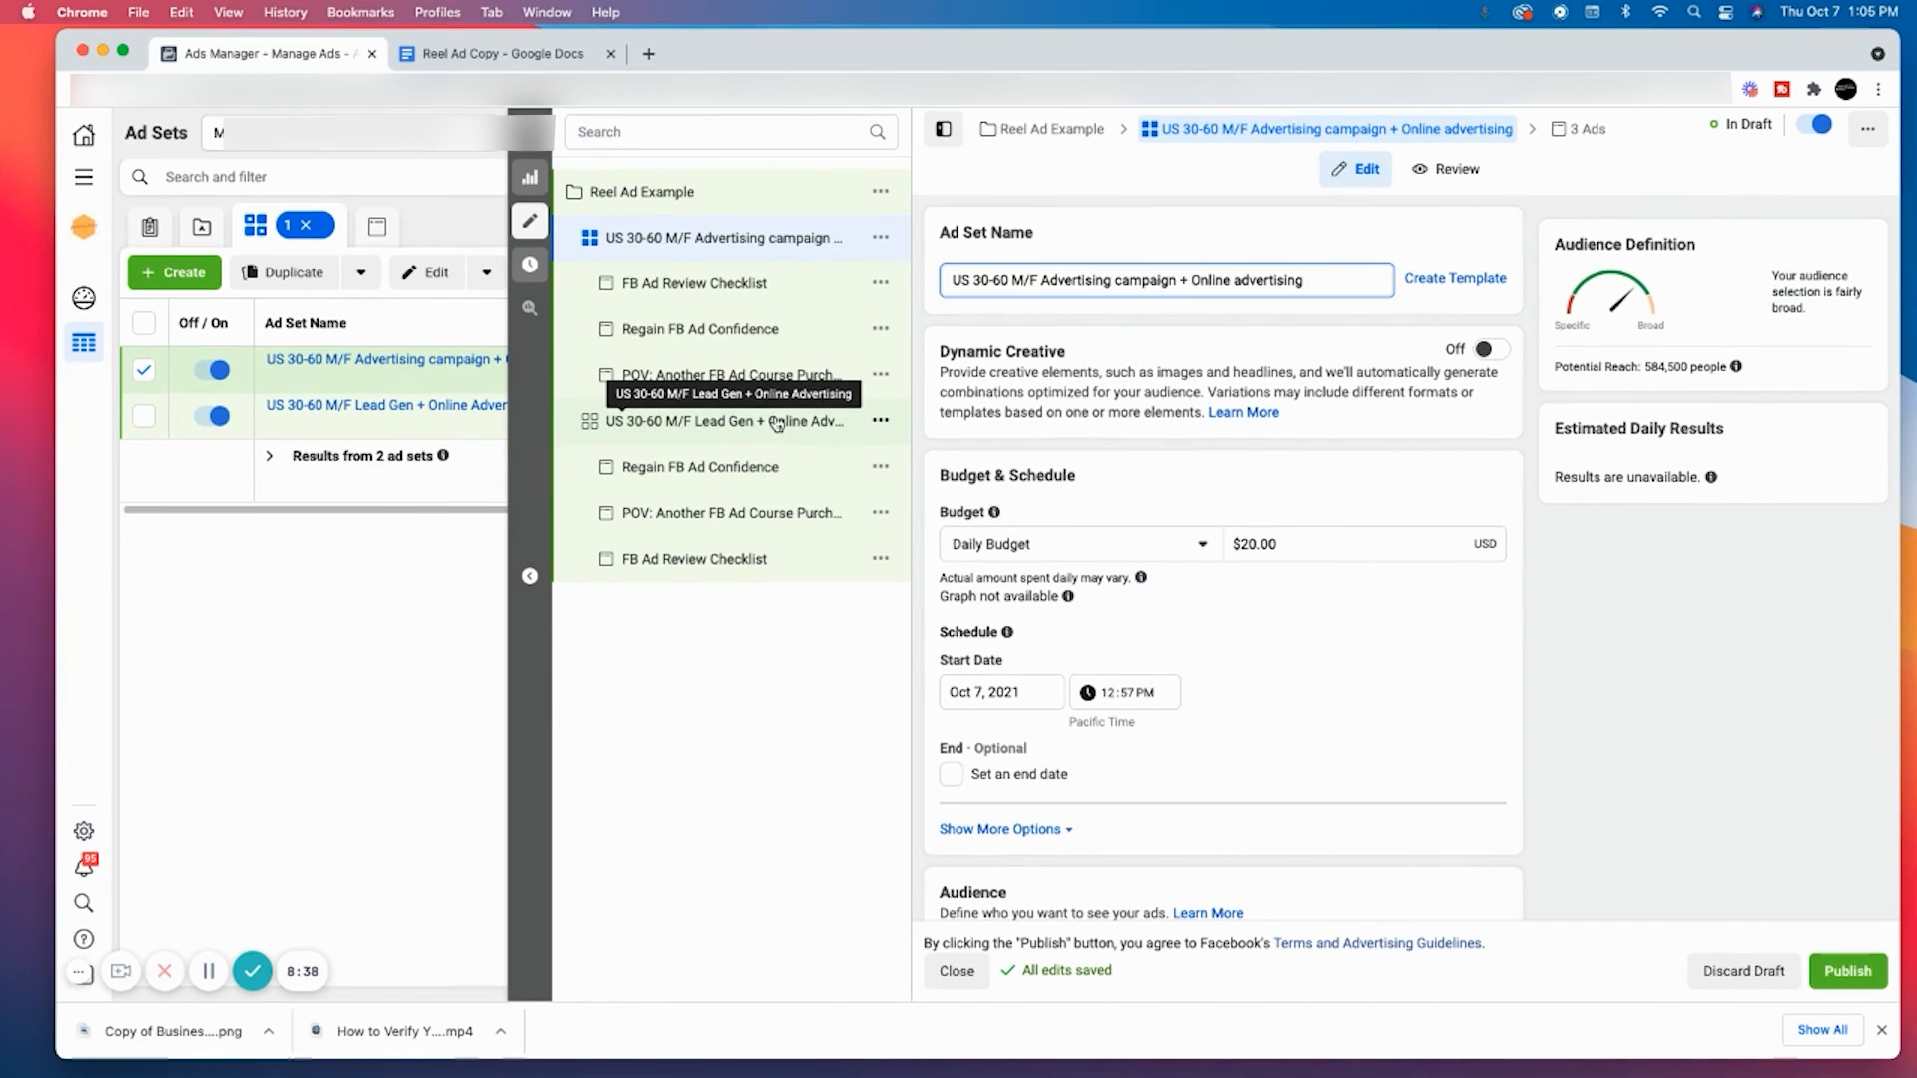
# - Review the duplicated ad set's placements and optimization settings, and open the Reel Ad Example campaign's settings
pyautogui.scroll(-5, 1324, 631)
pyautogui.scroll(-10, 1324, 632)
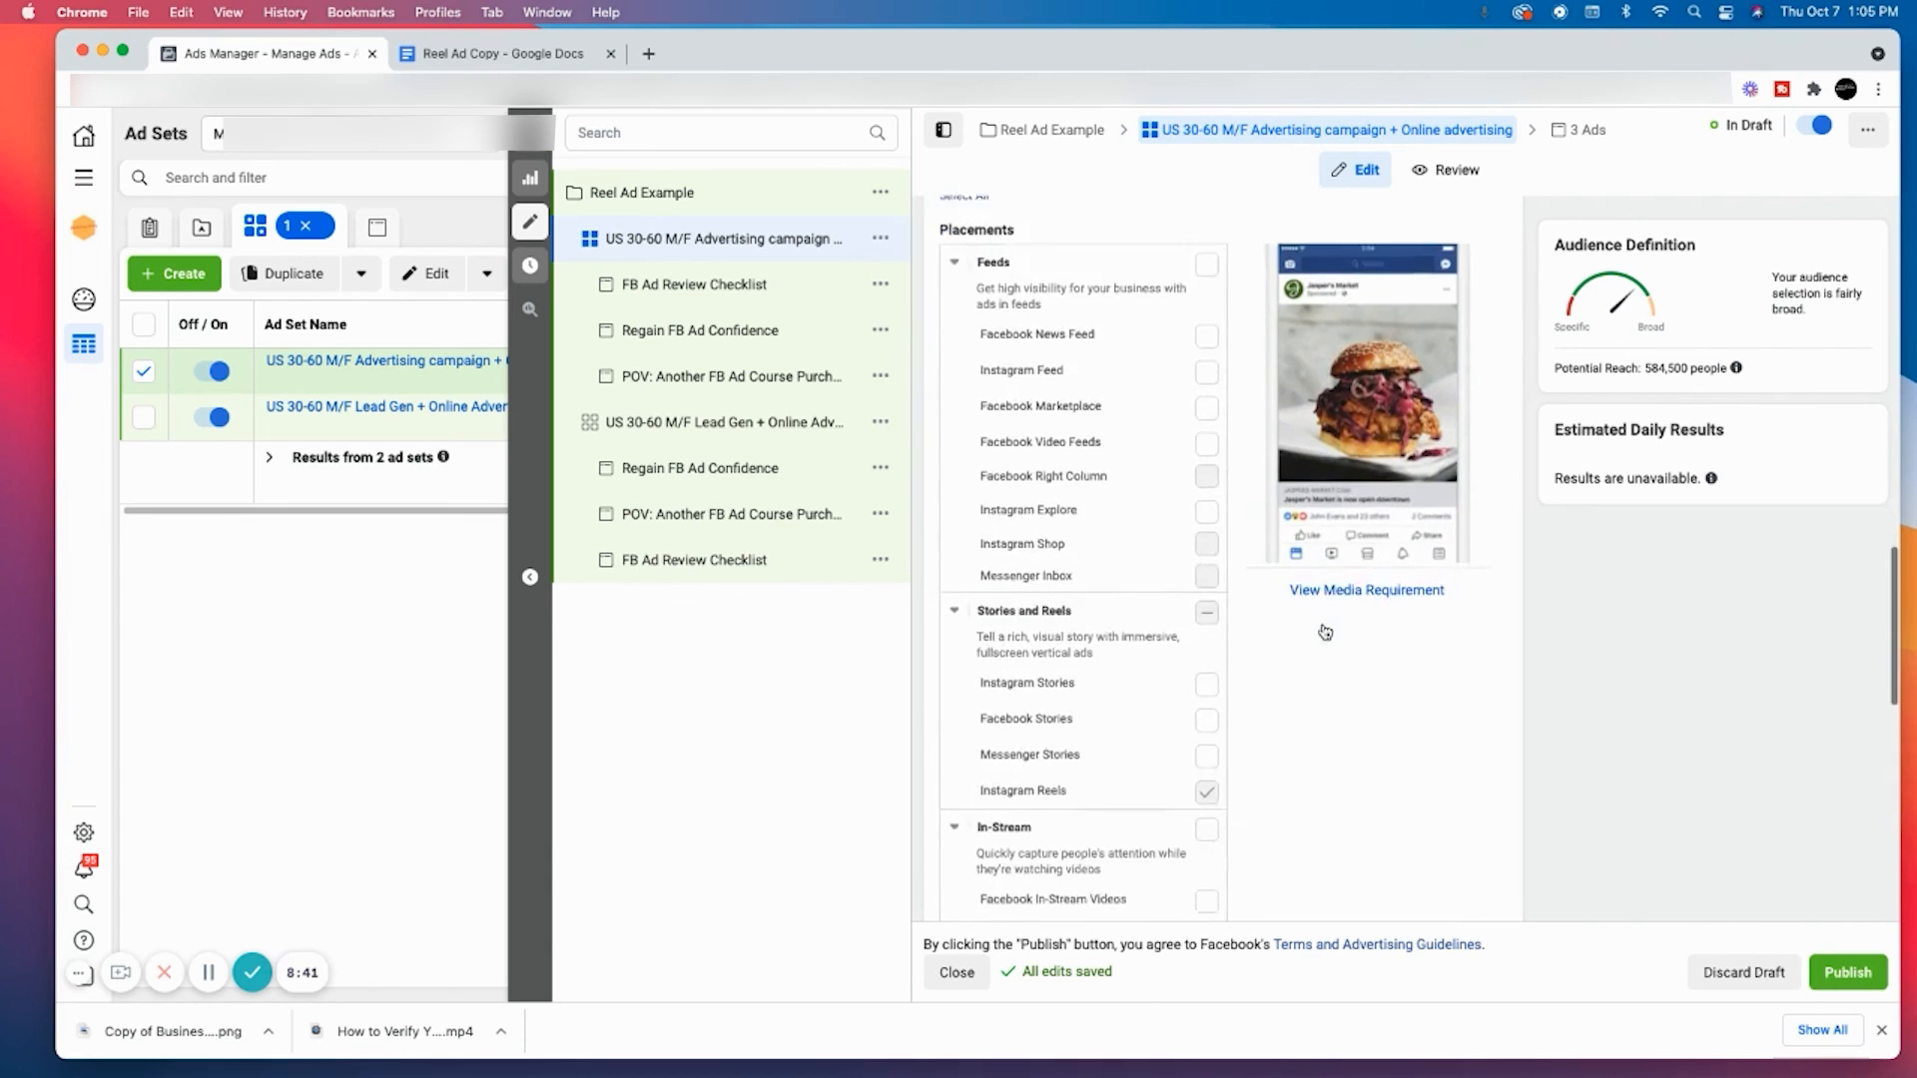
pyautogui.scroll(-7, 1324, 631)
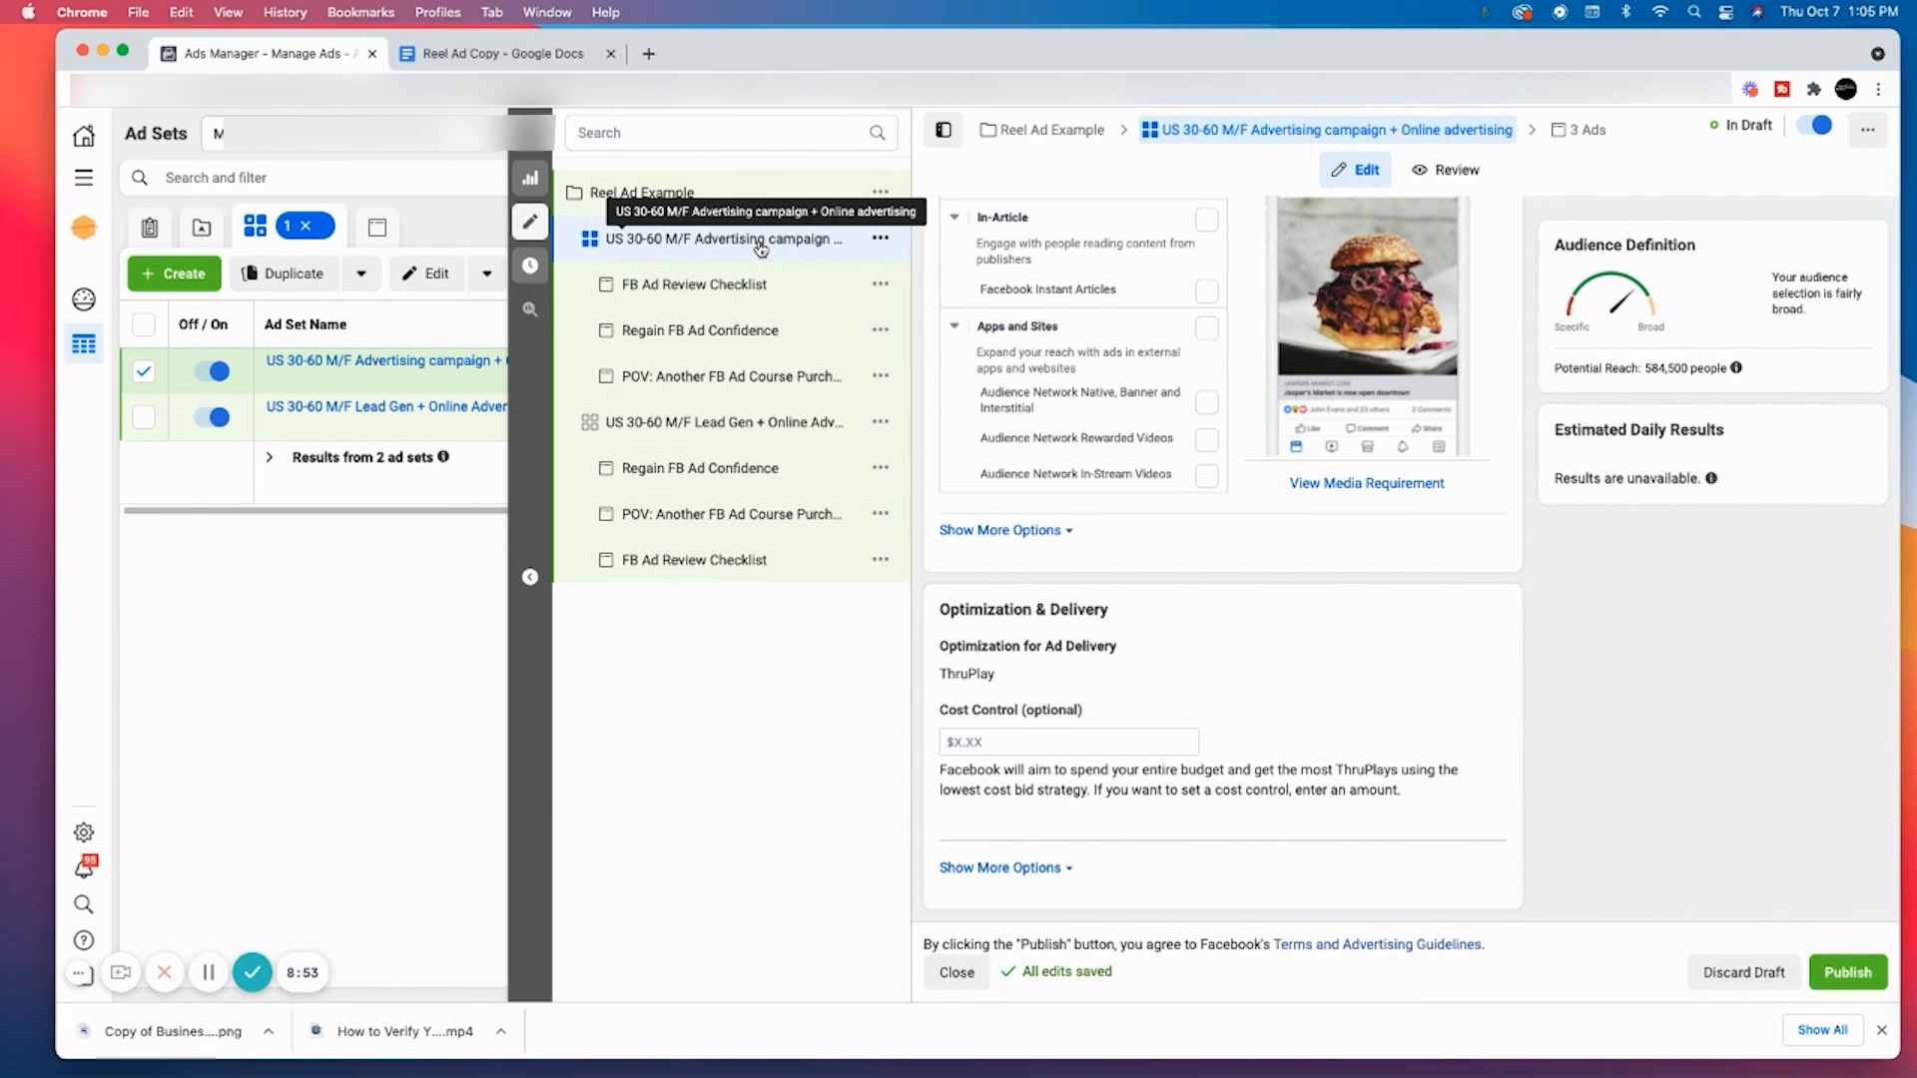
pyautogui.click(676, 200)
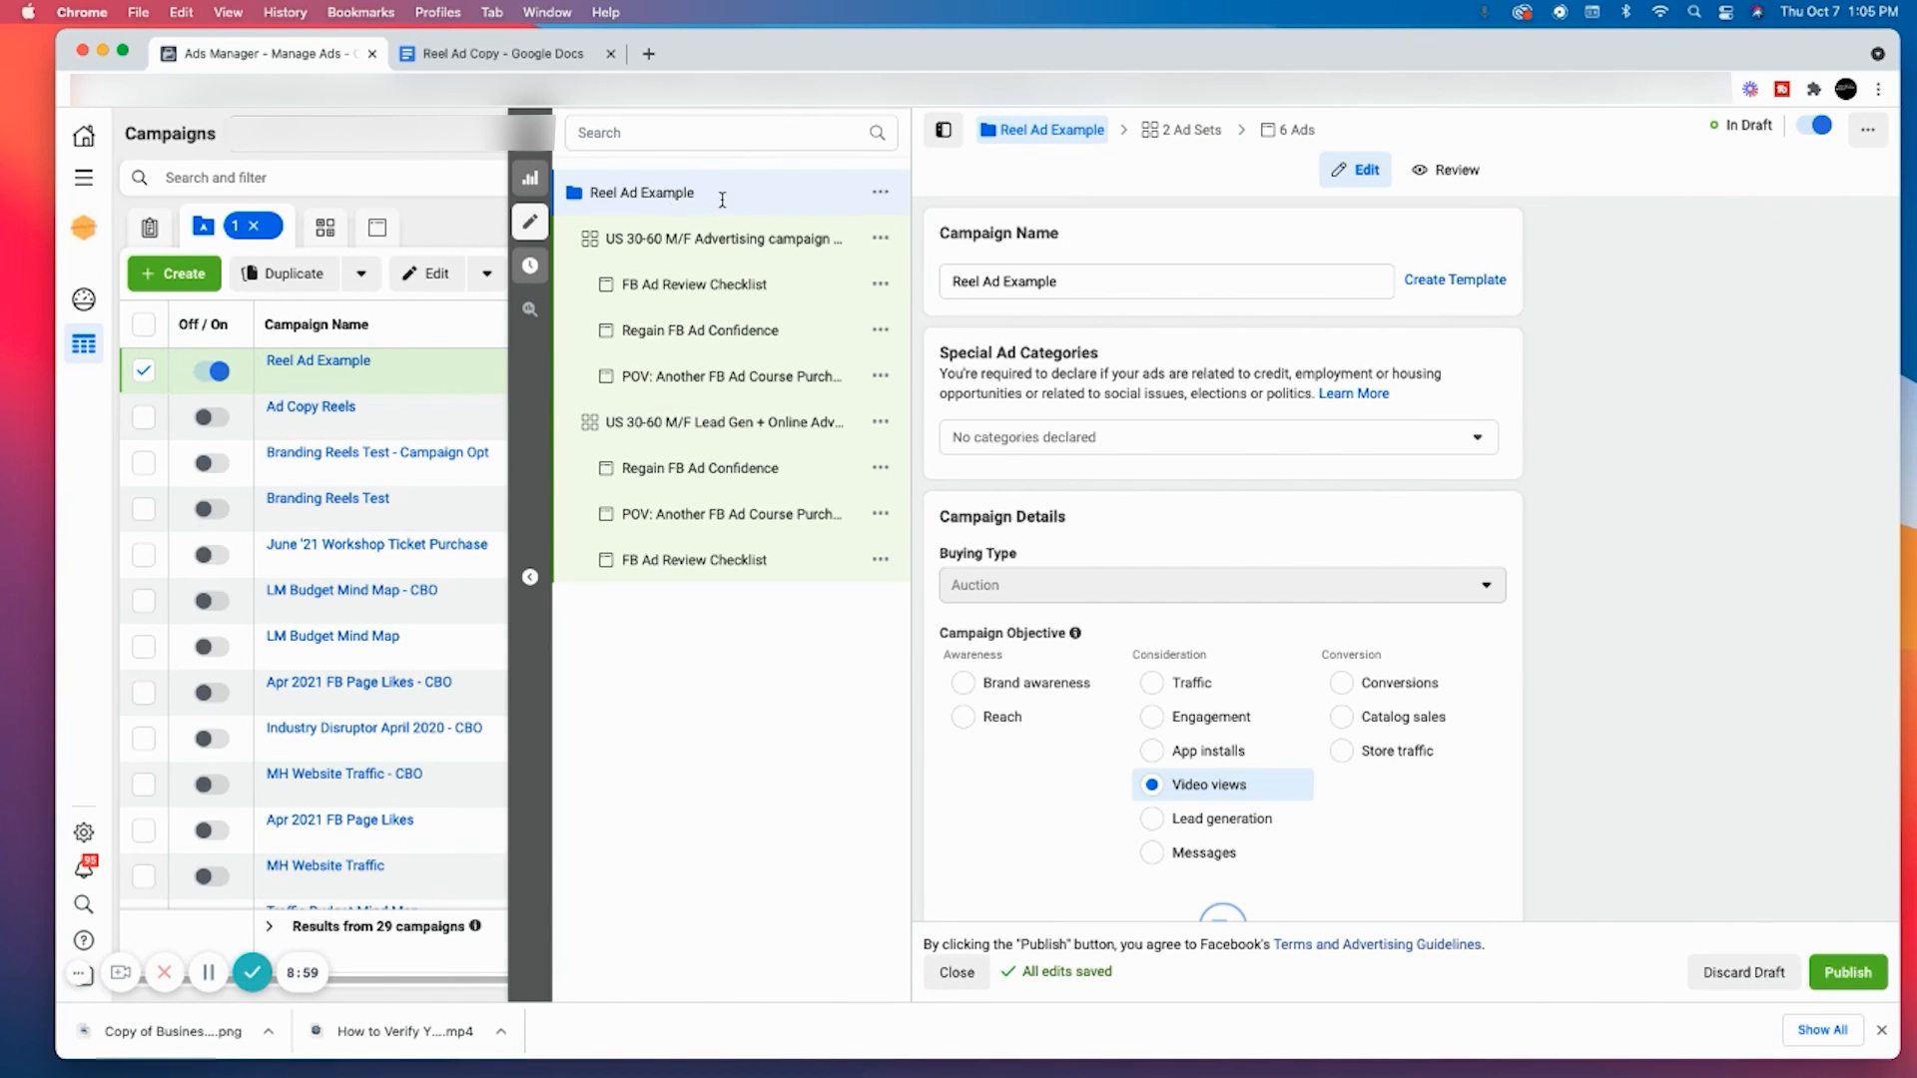